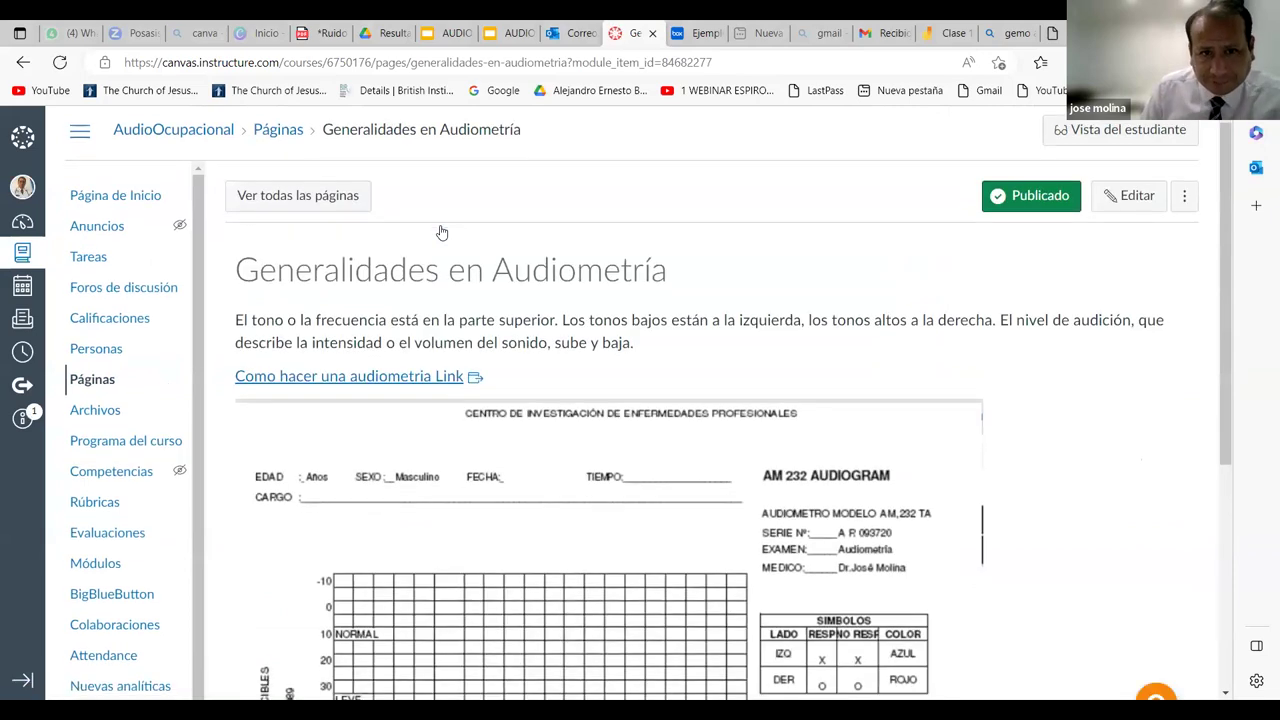
- Review the blank audiogram form on the Generalidades en Audiometría page and return to the course home page
{"action": "scroll", "coordinate": [628, 330], "scroll_direction": "down", "scroll_amount": 1}
{"action": "scroll", "coordinate": [650, 328], "scroll_direction": "down", "scroll_amount": 1}
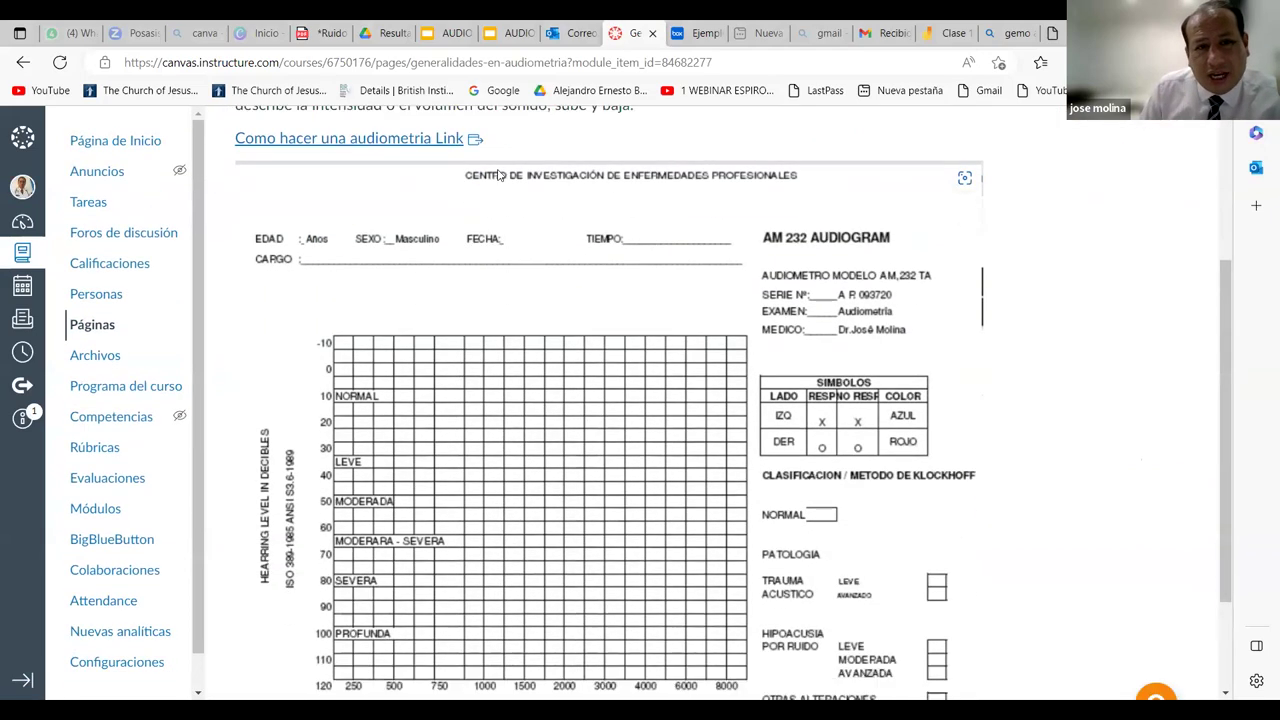
{"action": "scroll", "coordinate": [563, 288], "scroll_direction": "up", "scroll_amount": 2}
{"action": "left_click", "coordinate": [22, 62]}
- Open the Caso Estudio page listed above M2 and review its case description, audiogram and questions
{"action": "scroll", "coordinate": [486, 224], "scroll_direction": "down", "scroll_amount": 3}
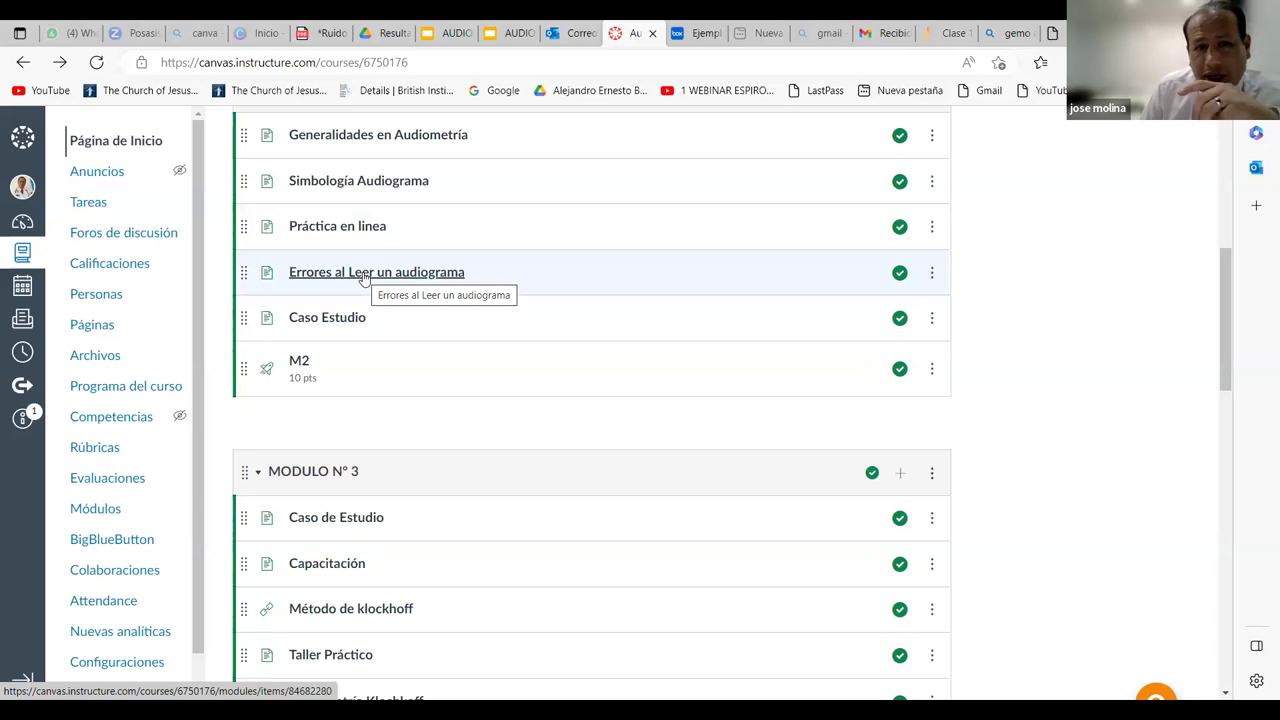
{"action": "scroll", "coordinate": [470, 260], "scroll_direction": "down", "scroll_amount": 1}
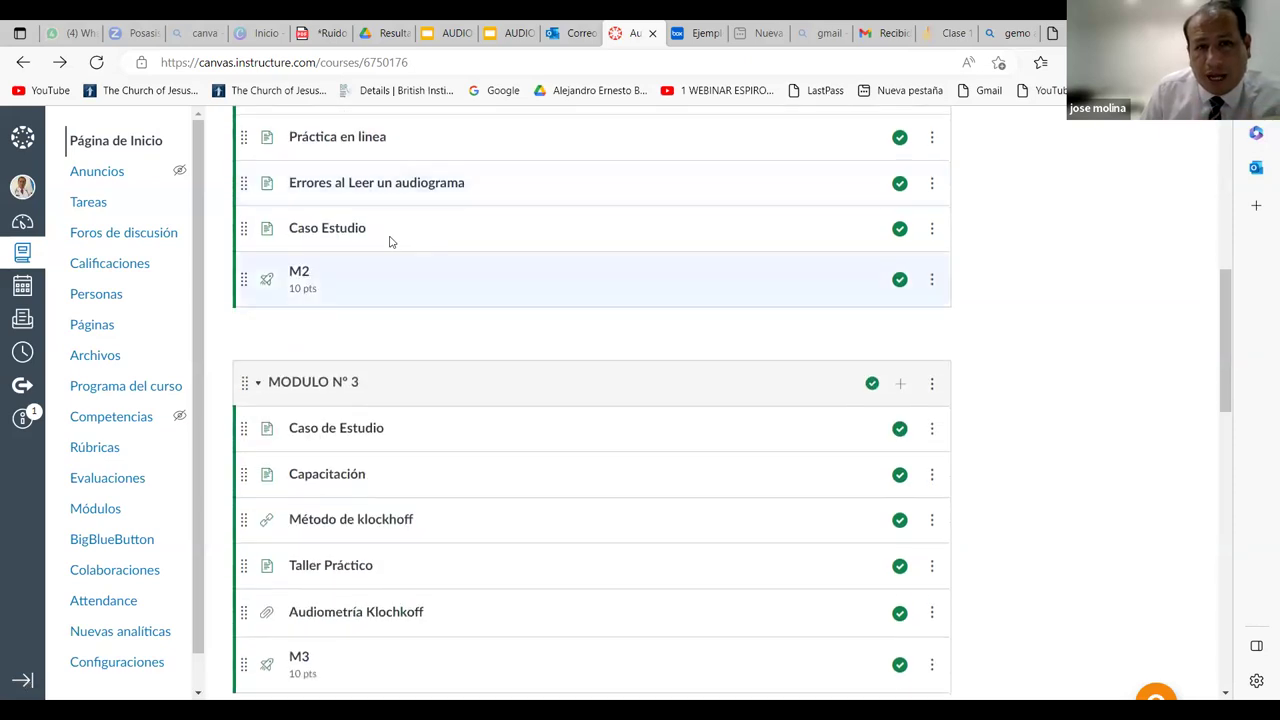
{"action": "left_click", "coordinate": [320, 232]}
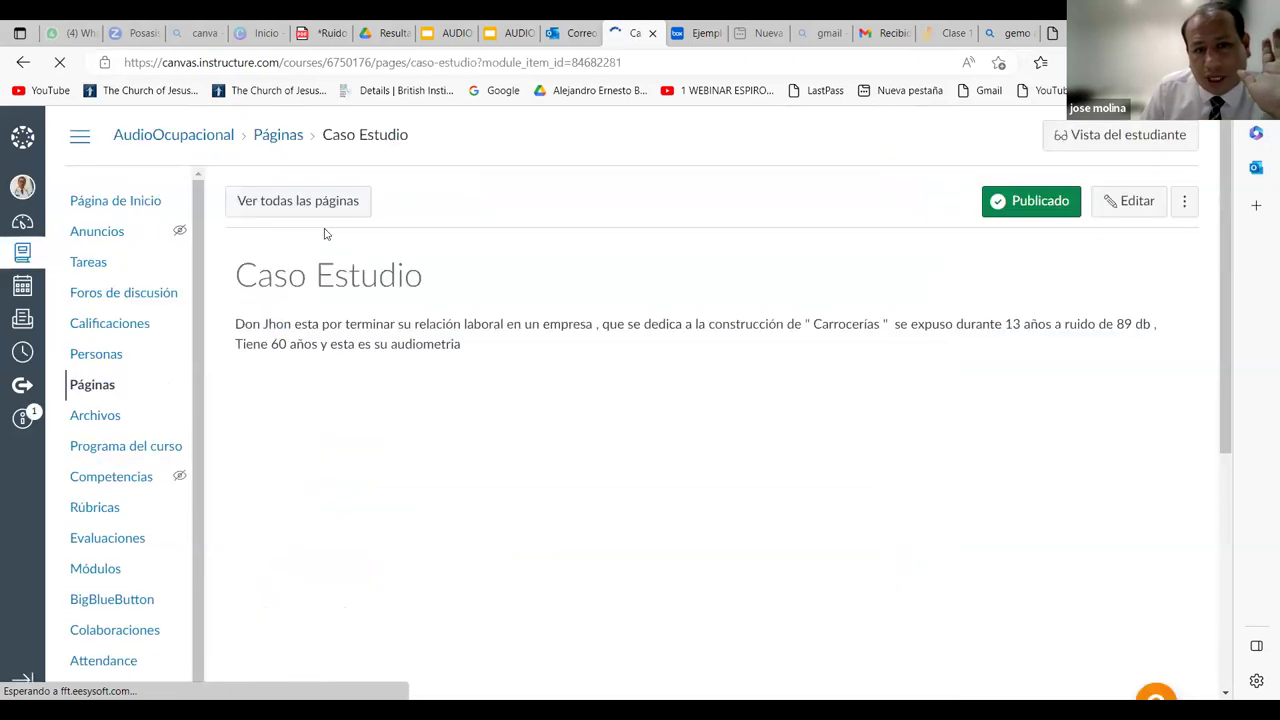
{"action": "scroll", "coordinate": [507, 230], "scroll_direction": "down", "scroll_amount": 2}
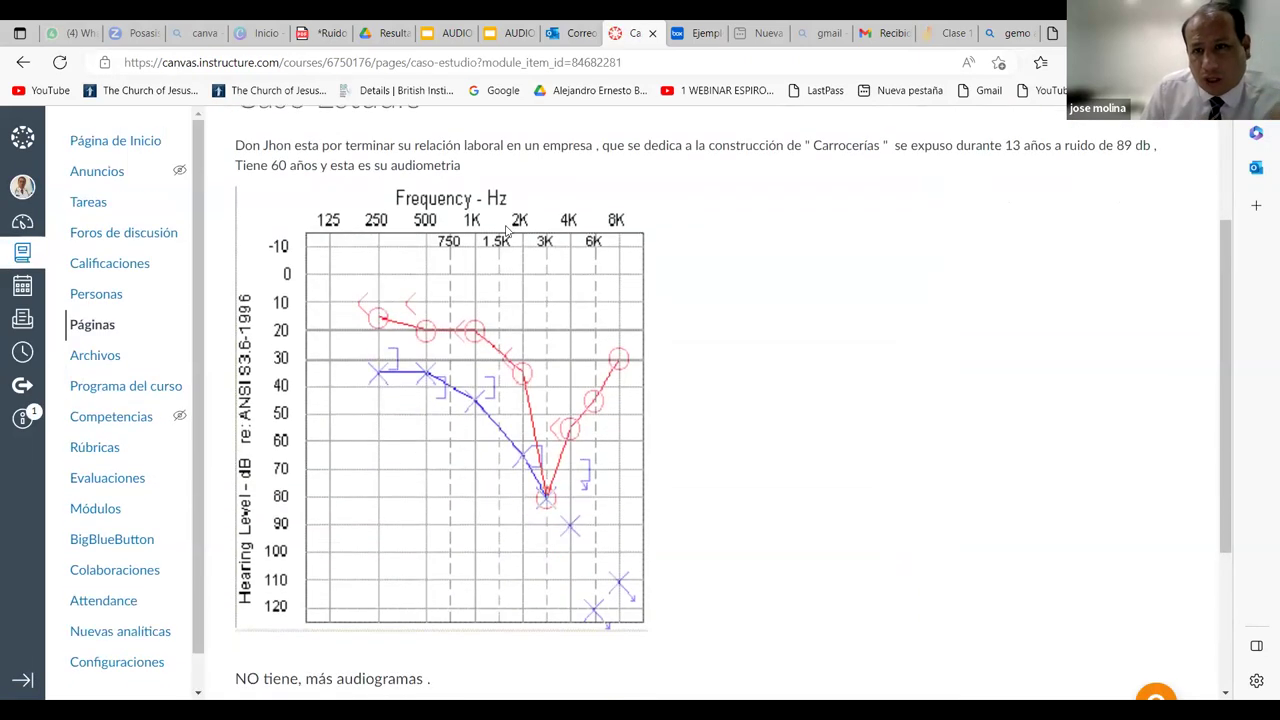
{"action": "scroll", "coordinate": [450, 235], "scroll_direction": "down", "scroll_amount": 3}
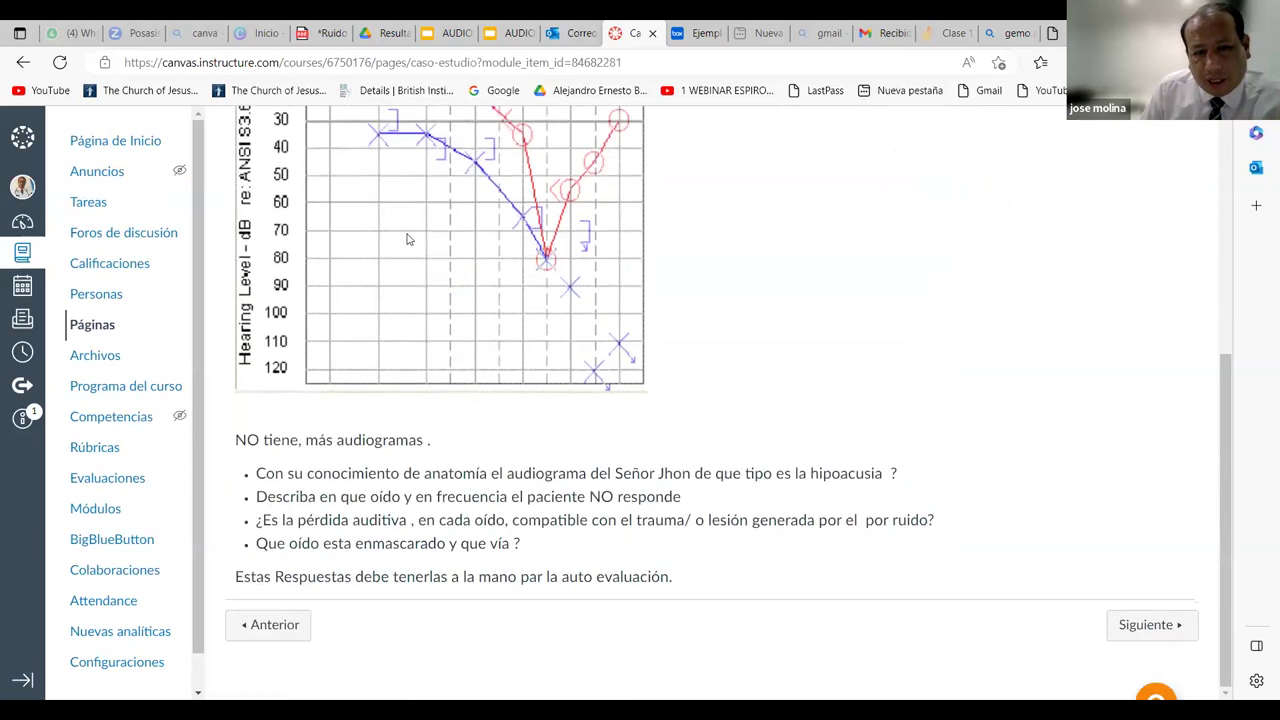
{"action": "scroll", "coordinate": [407, 239], "scroll_direction": "up", "scroll_amount": 2}
- Return to the course home page and examine the contents of Modulo Nº 3, 4 and 5, the final evaluation and the recorded class videos section
{"action": "key", "text": "alt+Left"}
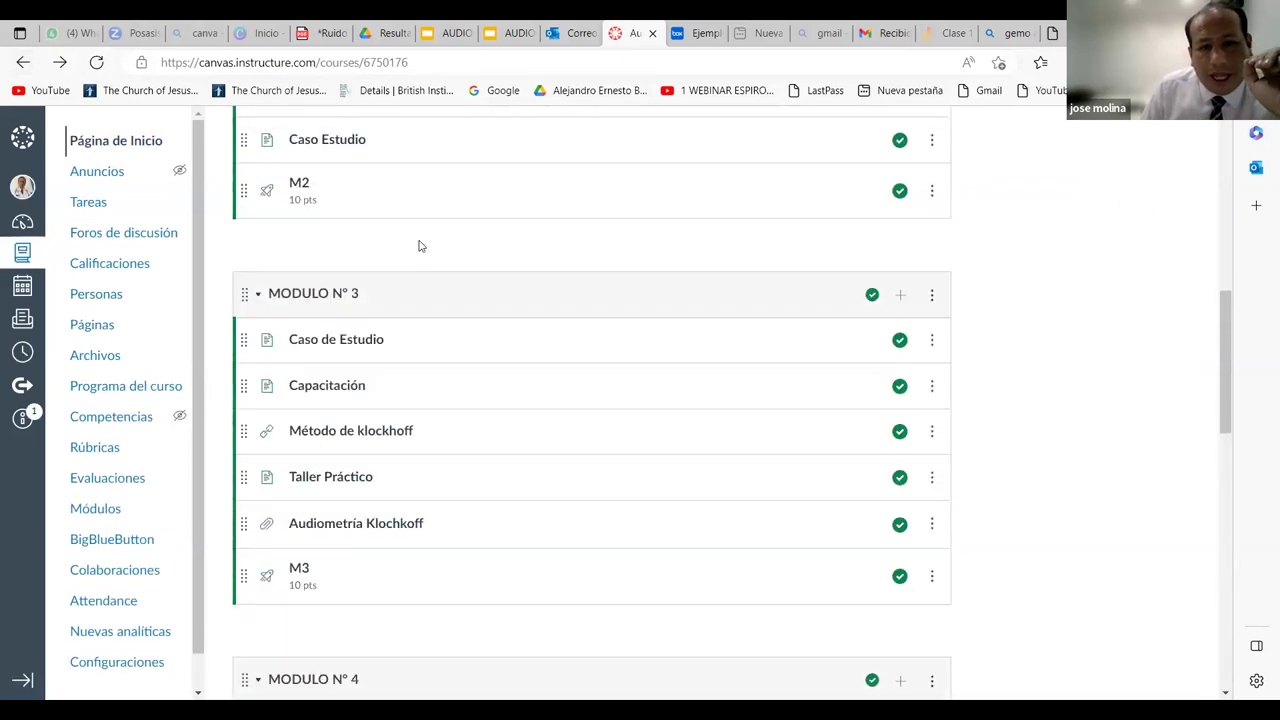
{"action": "scroll", "coordinate": [421, 244], "scroll_direction": "down", "scroll_amount": 1}
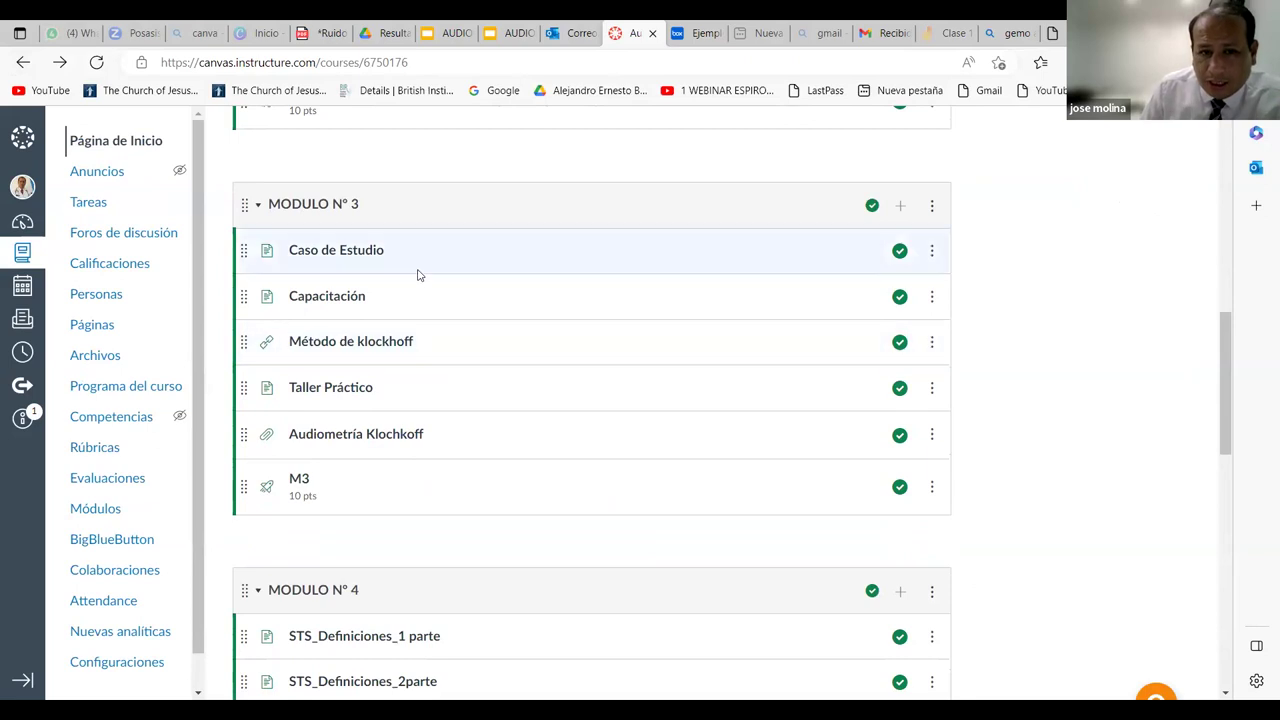
{"action": "scroll", "coordinate": [418, 275], "scroll_direction": "down", "scroll_amount": 3}
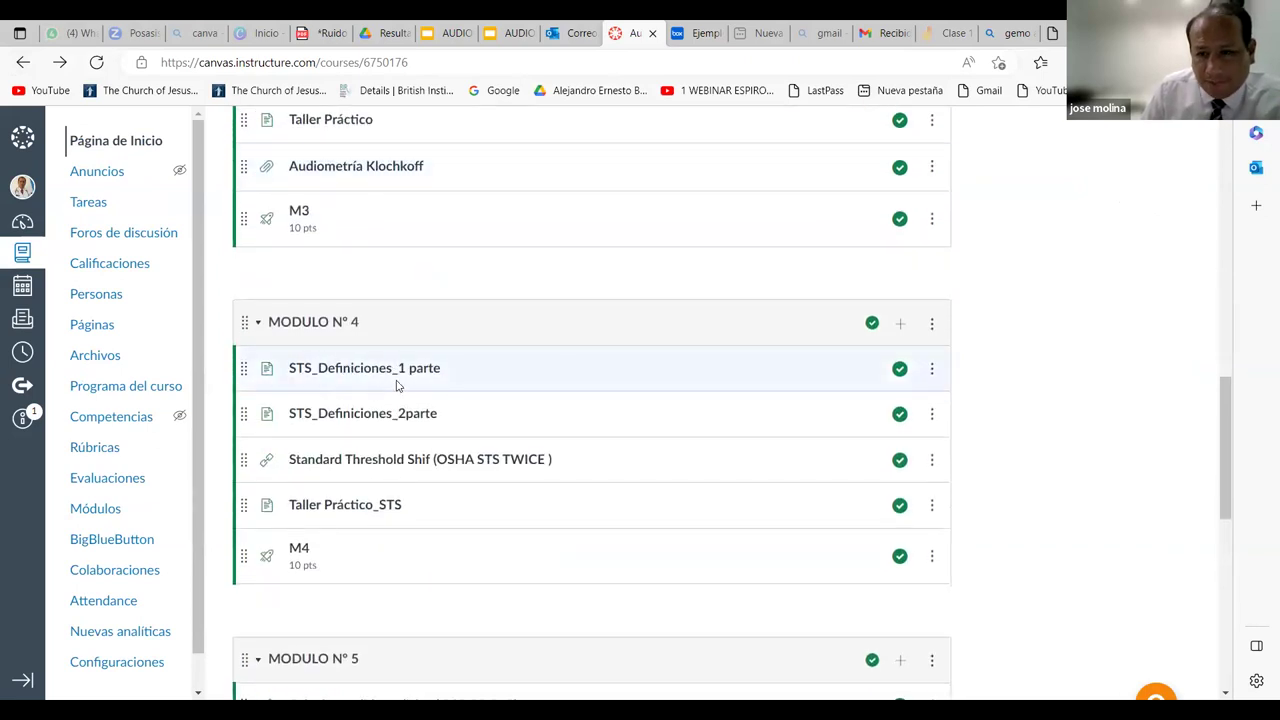
{"action": "scroll", "coordinate": [396, 386], "scroll_direction": "down", "scroll_amount": 2}
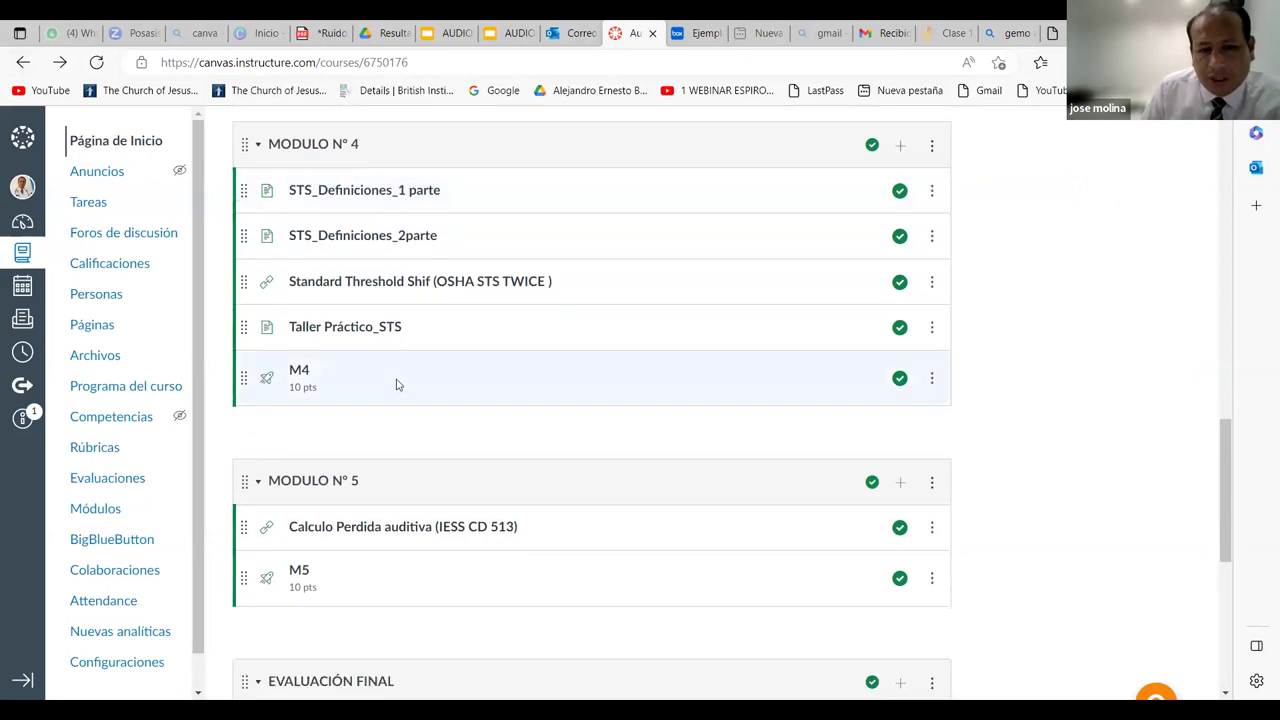
{"action": "scroll", "coordinate": [397, 375], "scroll_direction": "up", "scroll_amount": 1}
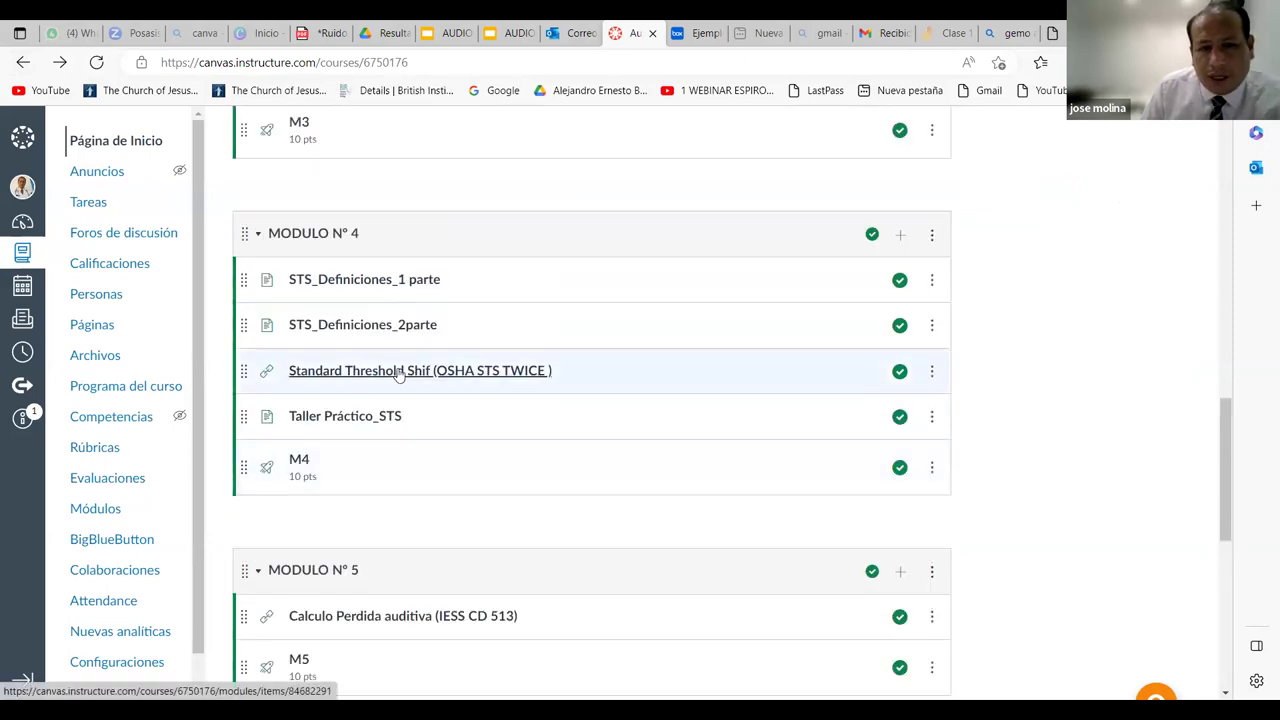
{"action": "scroll", "coordinate": [398, 373], "scroll_direction": "up", "scroll_amount": 3}
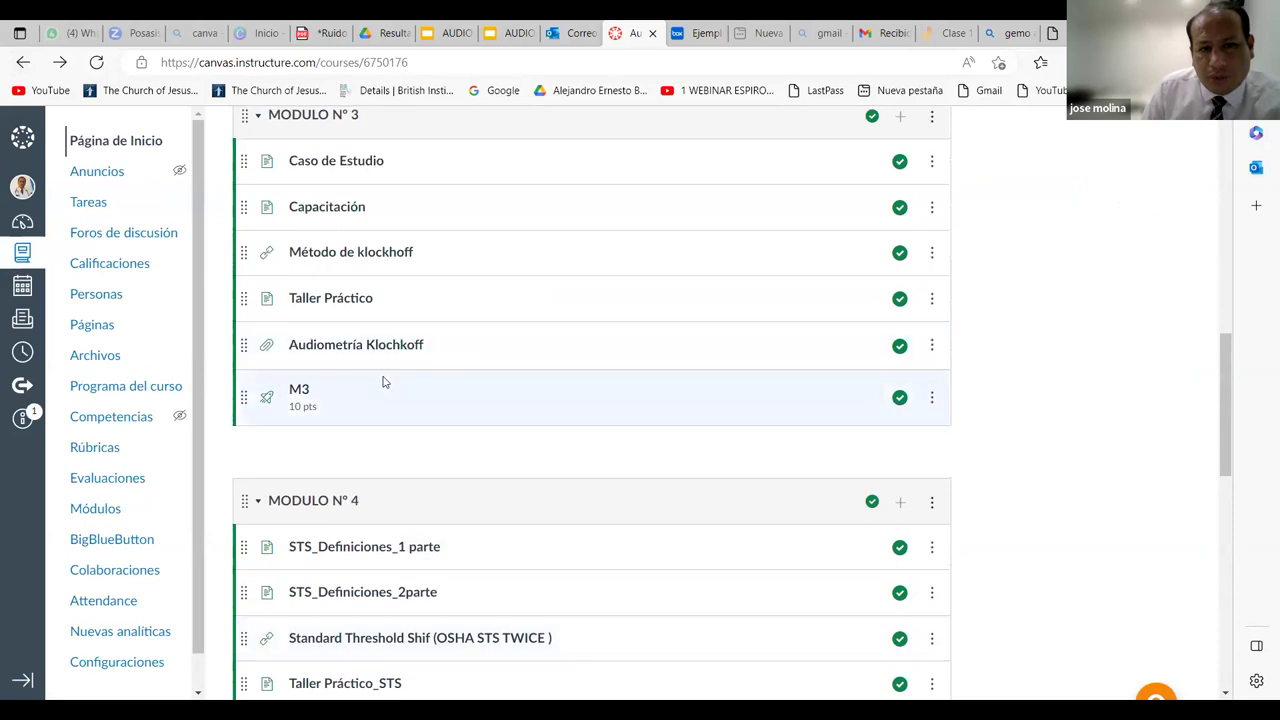
{"action": "scroll", "coordinate": [382, 379], "scroll_direction": "down", "scroll_amount": 1}
{"action": "scroll", "coordinate": [395, 383], "scroll_direction": "down", "scroll_amount": 2}
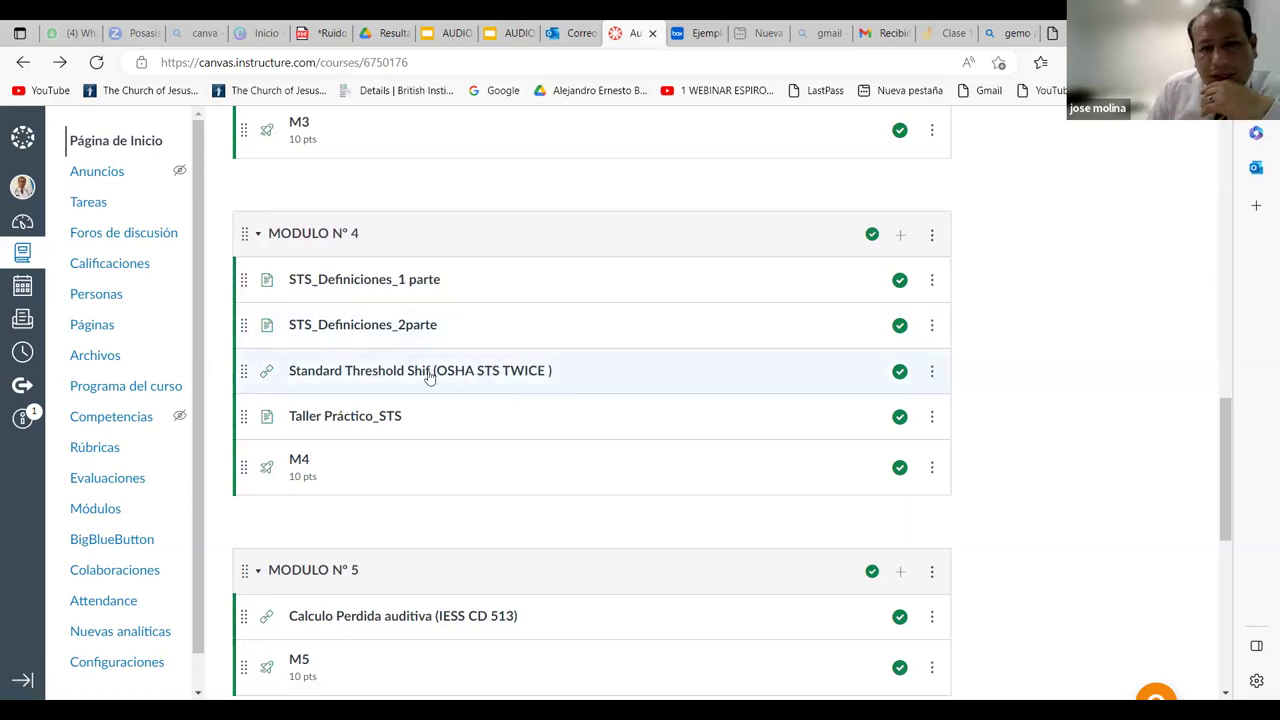
{"action": "scroll", "coordinate": [455, 372], "scroll_direction": "down", "scroll_amount": 3}
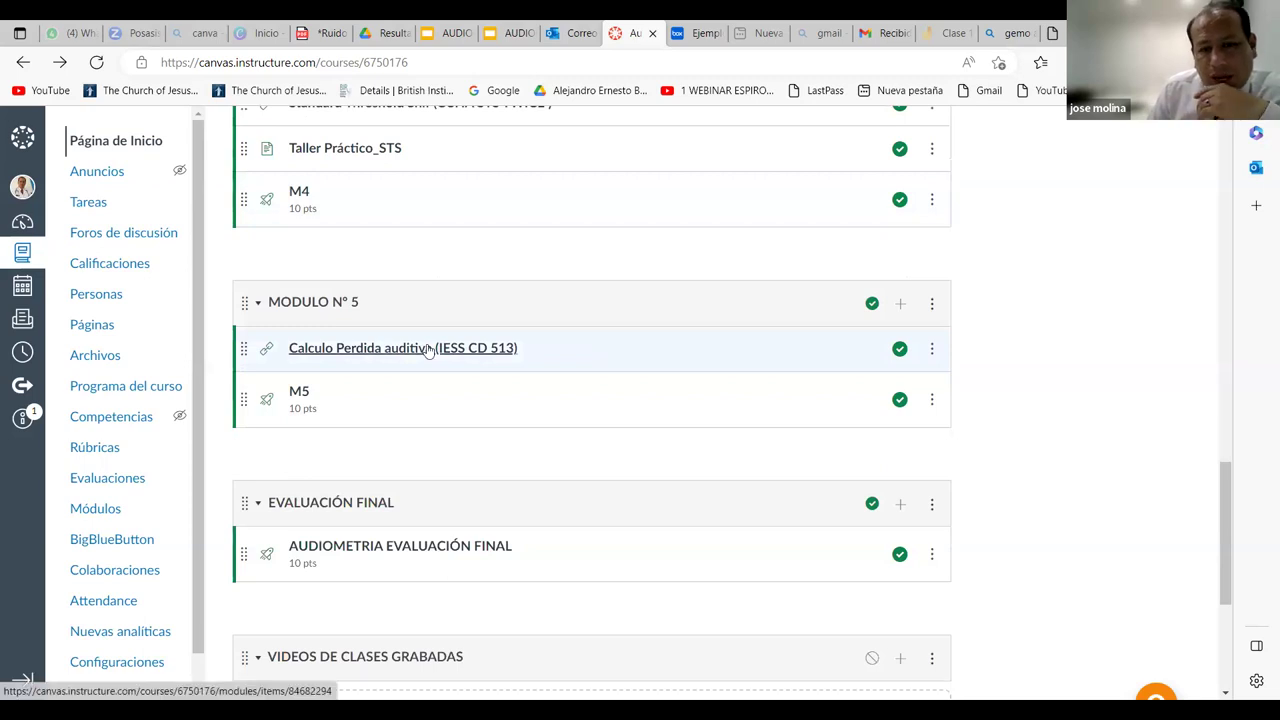
{"action": "scroll", "coordinate": [430, 352], "scroll_direction": "down", "scroll_amount": 2}
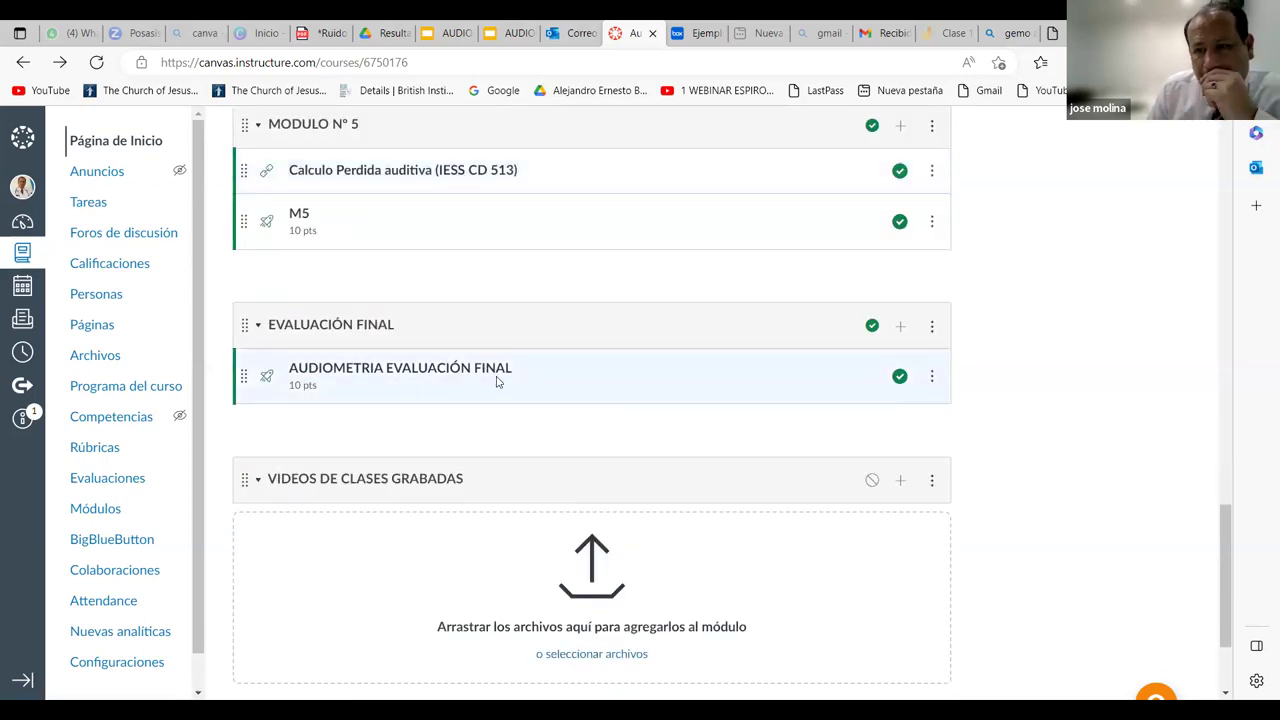
{"action": "scroll", "coordinate": [497, 381], "scroll_direction": "up", "scroll_amount": 4}
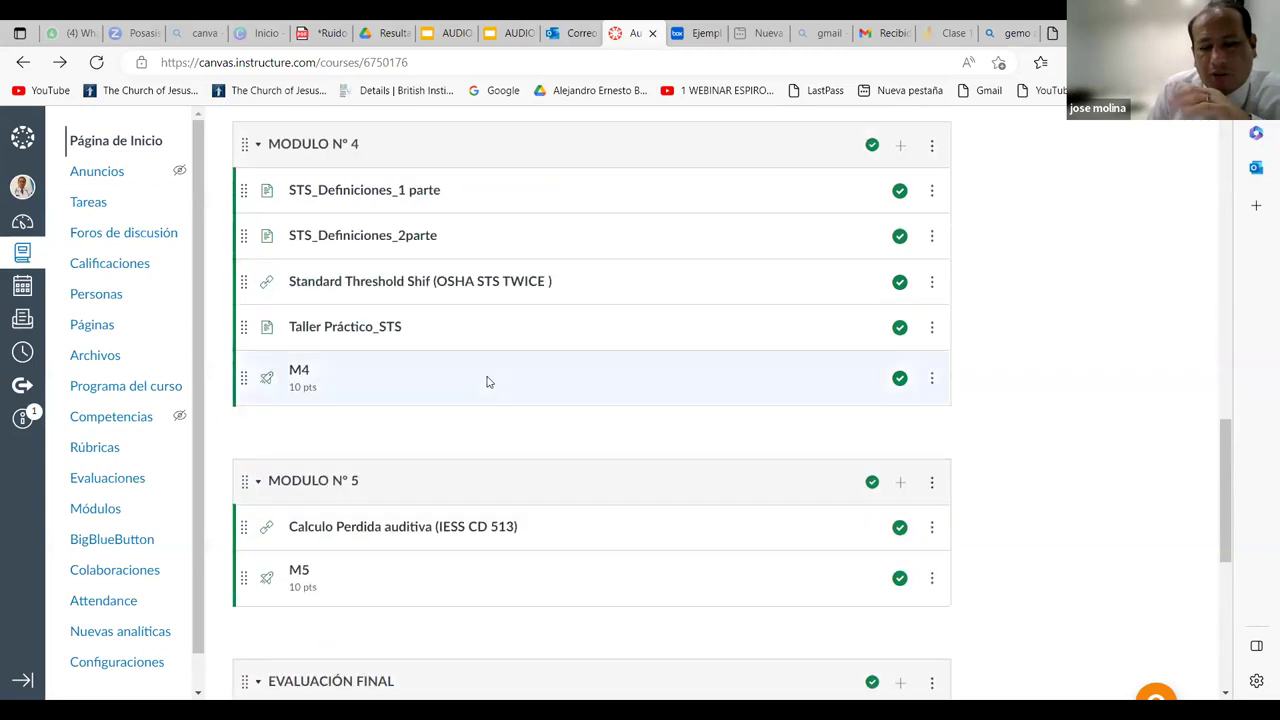
{"action": "scroll", "coordinate": [488, 381], "scroll_direction": "up", "scroll_amount": 2}
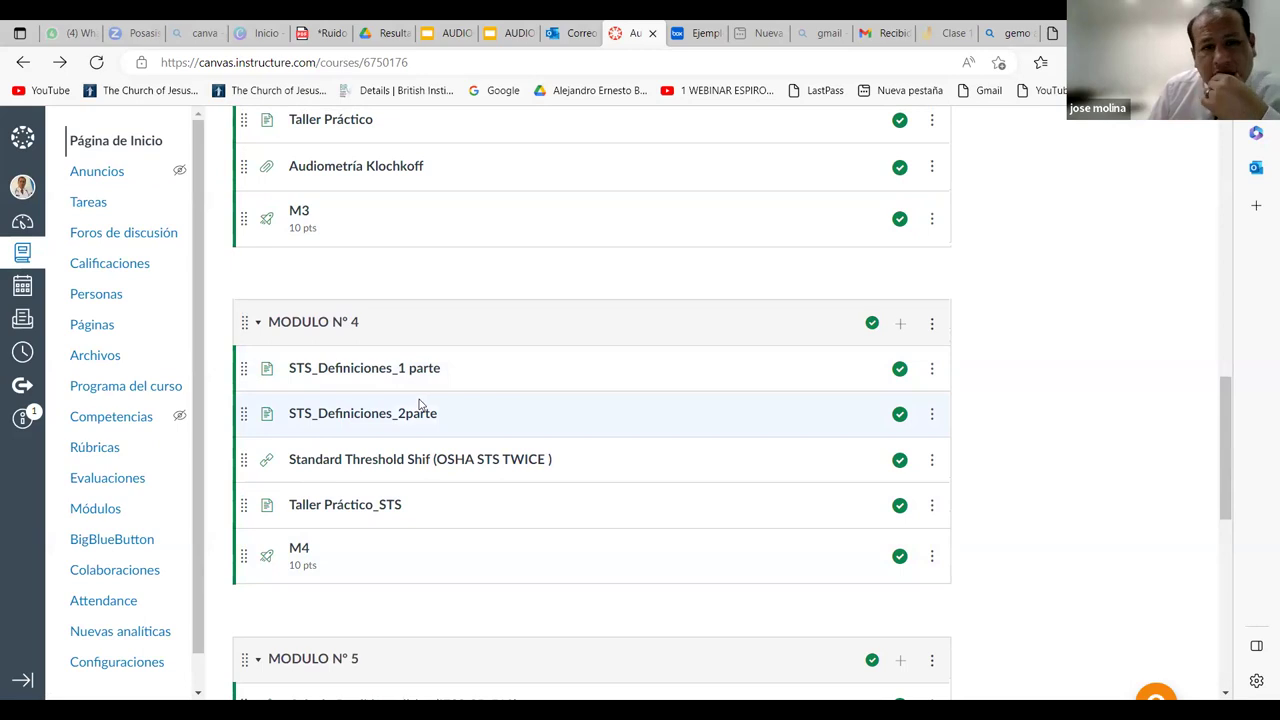
{"action": "scroll", "coordinate": [417, 409], "scroll_direction": "down", "scroll_amount": 1}
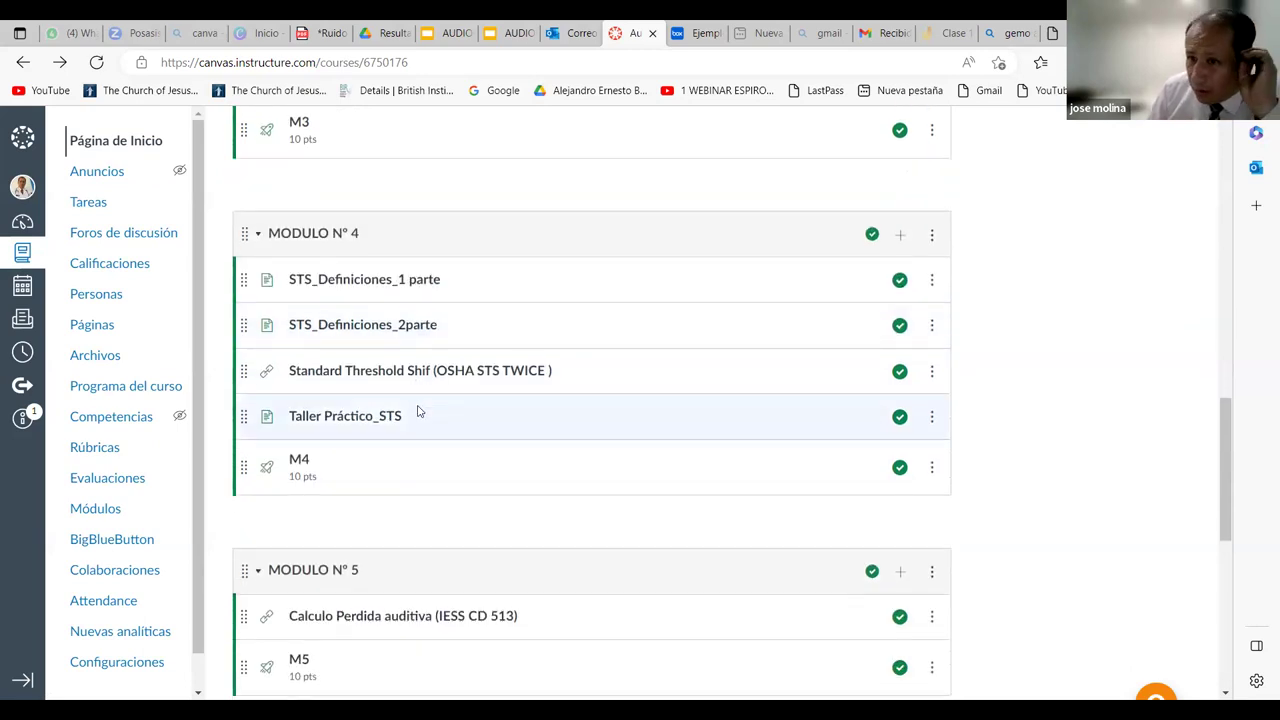
{"action": "scroll", "coordinate": [419, 412], "scroll_direction": "down", "scroll_amount": 4}
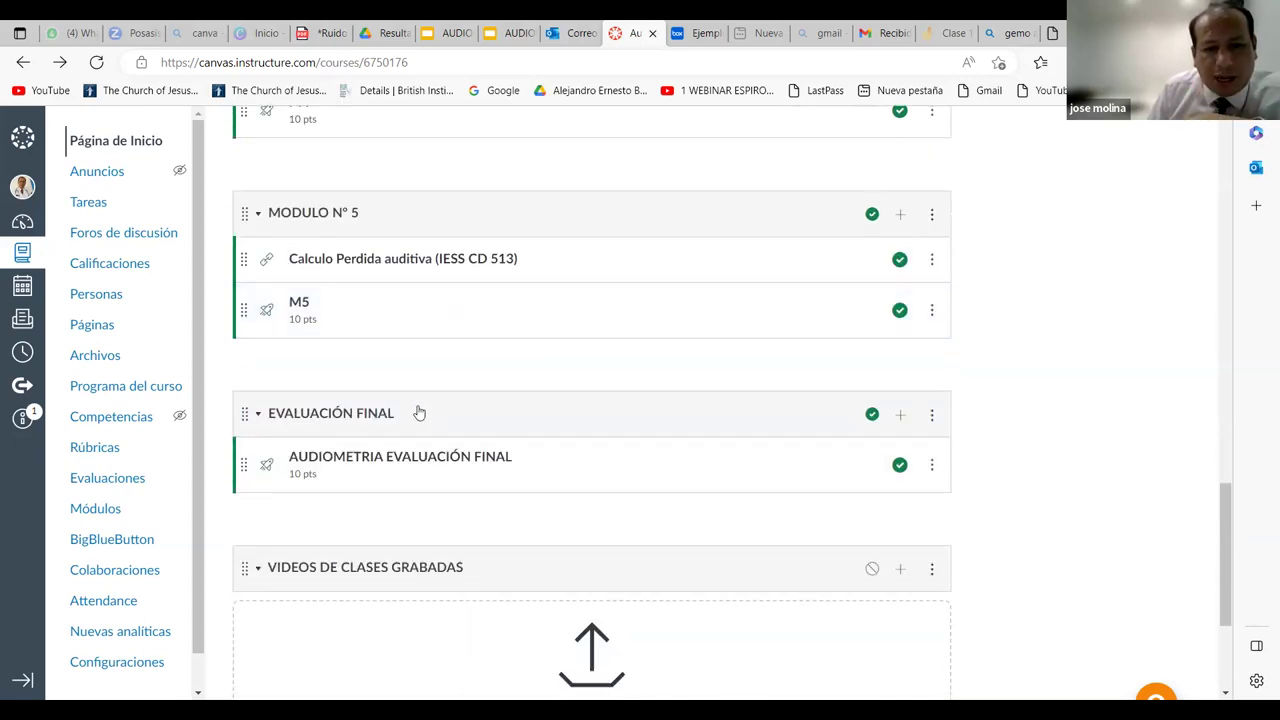
- Open the Método de klockhoff item in Modulo Nº 3
{"action": "scroll", "coordinate": [418, 412], "scroll_direction": "up", "scroll_amount": 3}
{"action": "scroll", "coordinate": [417, 412], "scroll_direction": "up", "scroll_amount": 4}
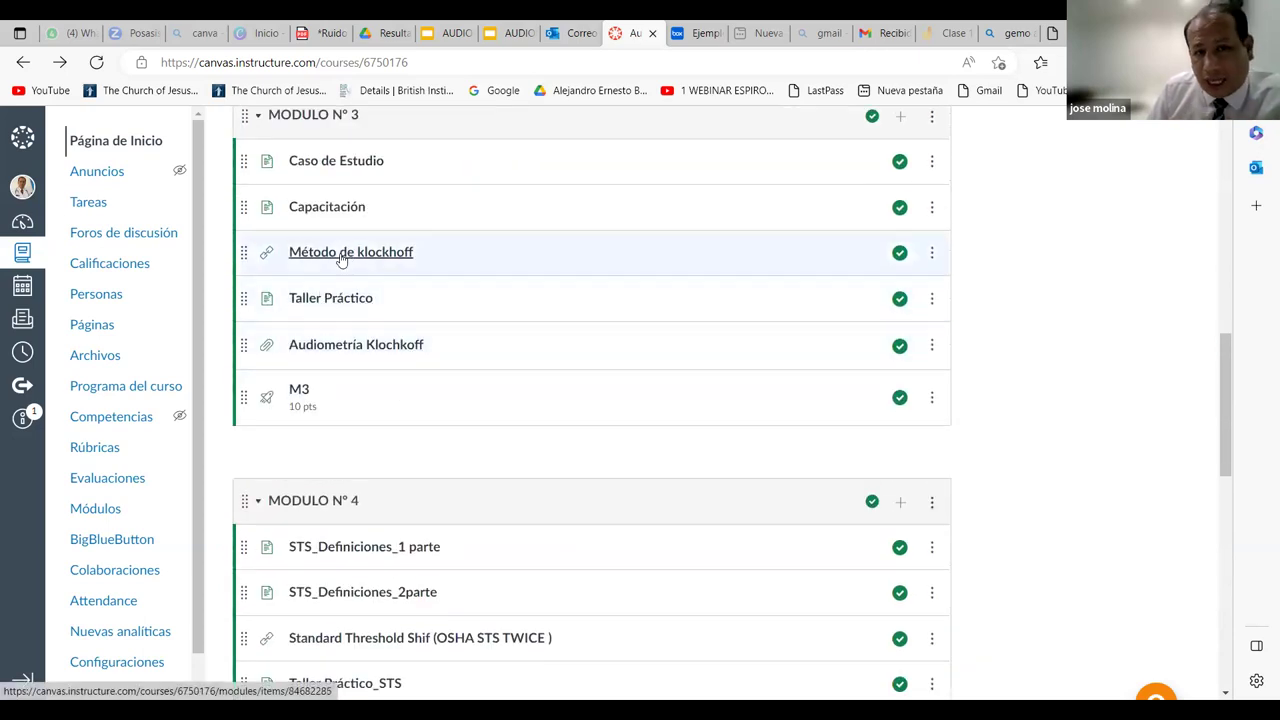
{"action": "left_click", "coordinate": [341, 254]}
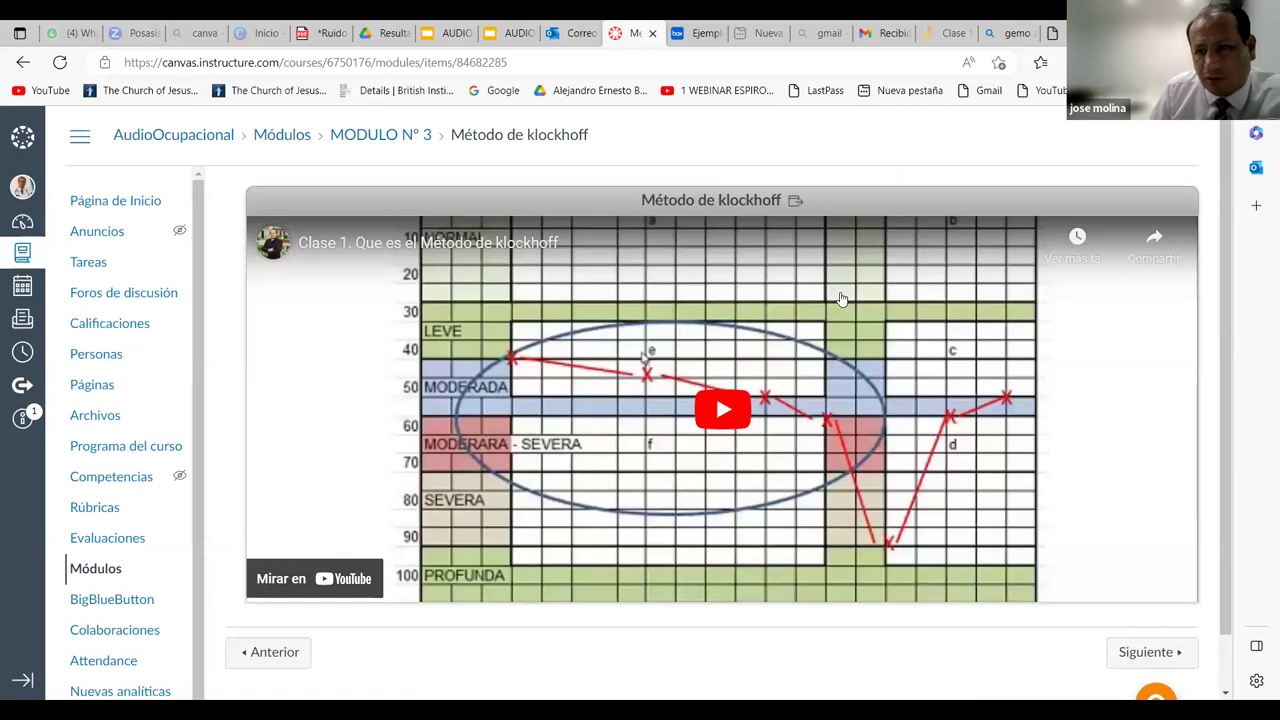
- Continue to the Taller Práctico page and open the software AUDIOMETRIAS DIAGNOSTICO xls link from Paso 2
{"action": "left_click", "coordinate": [1149, 652]}
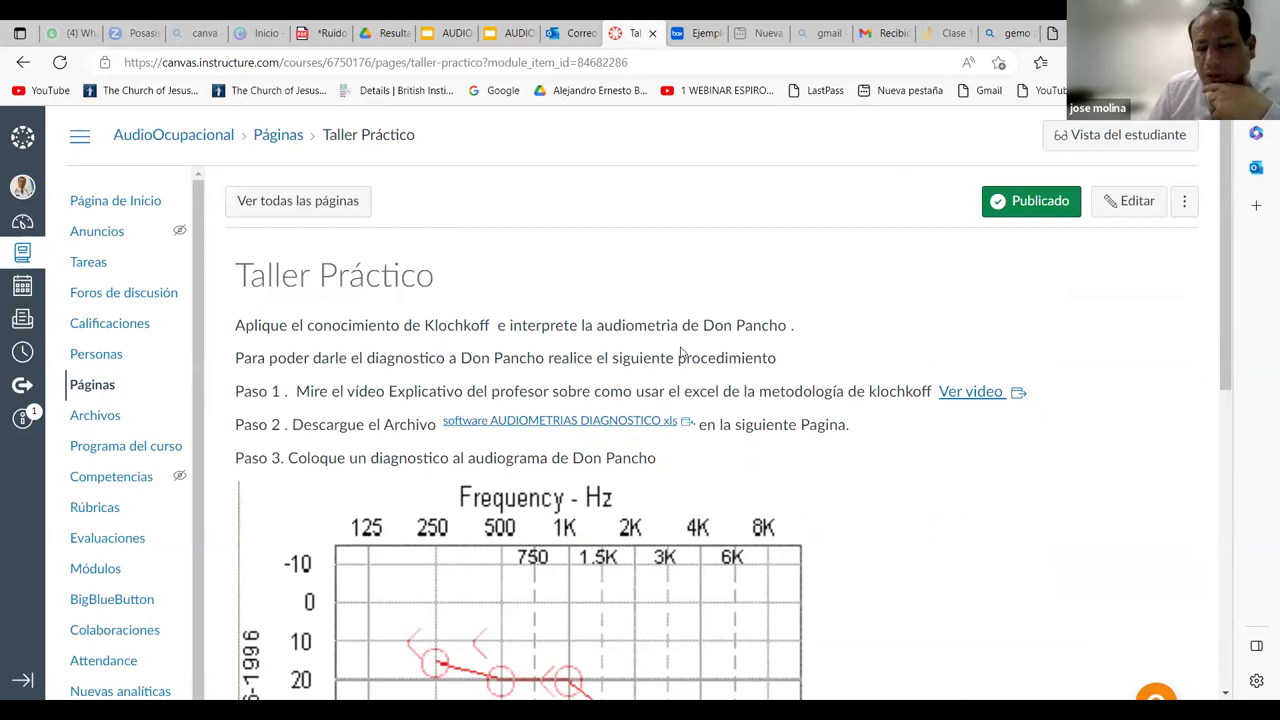
{"action": "scroll", "coordinate": [710, 358], "scroll_direction": "down", "scroll_amount": 1}
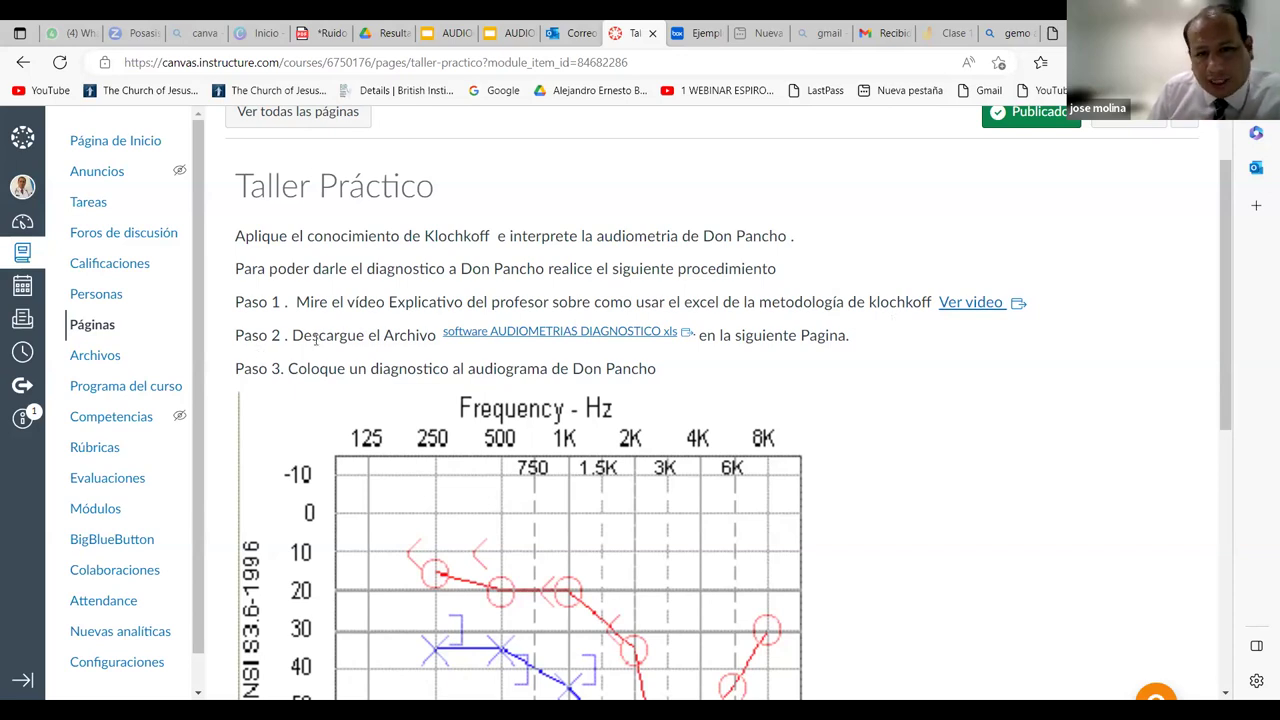
{"action": "left_click", "coordinate": [528, 333]}
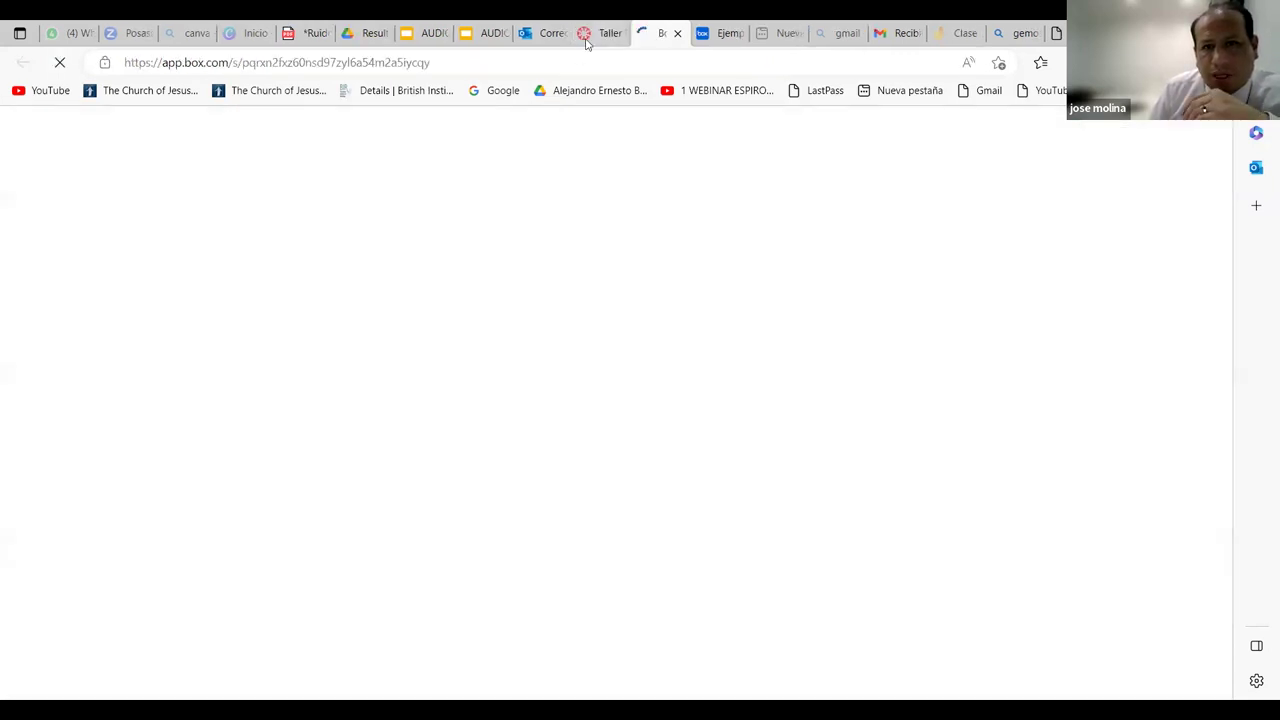
- Return to the Taller Práctico page, review its audiogram and open the Ejemplos de audiometrias link in Paso 4
{"action": "left_click", "coordinate": [605, 33]}
{"action": "scroll", "coordinate": [580, 351], "scroll_direction": "down", "scroll_amount": 5}
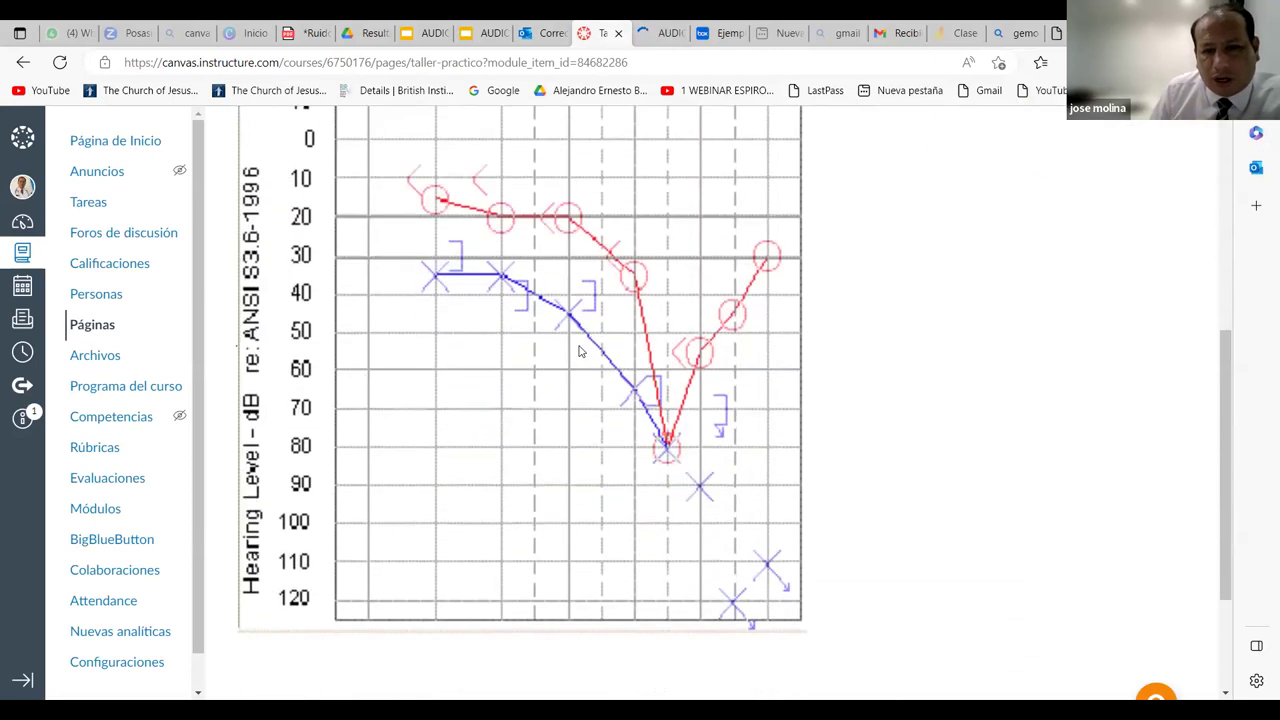
{"action": "scroll", "coordinate": [580, 348], "scroll_direction": "down", "scroll_amount": 1}
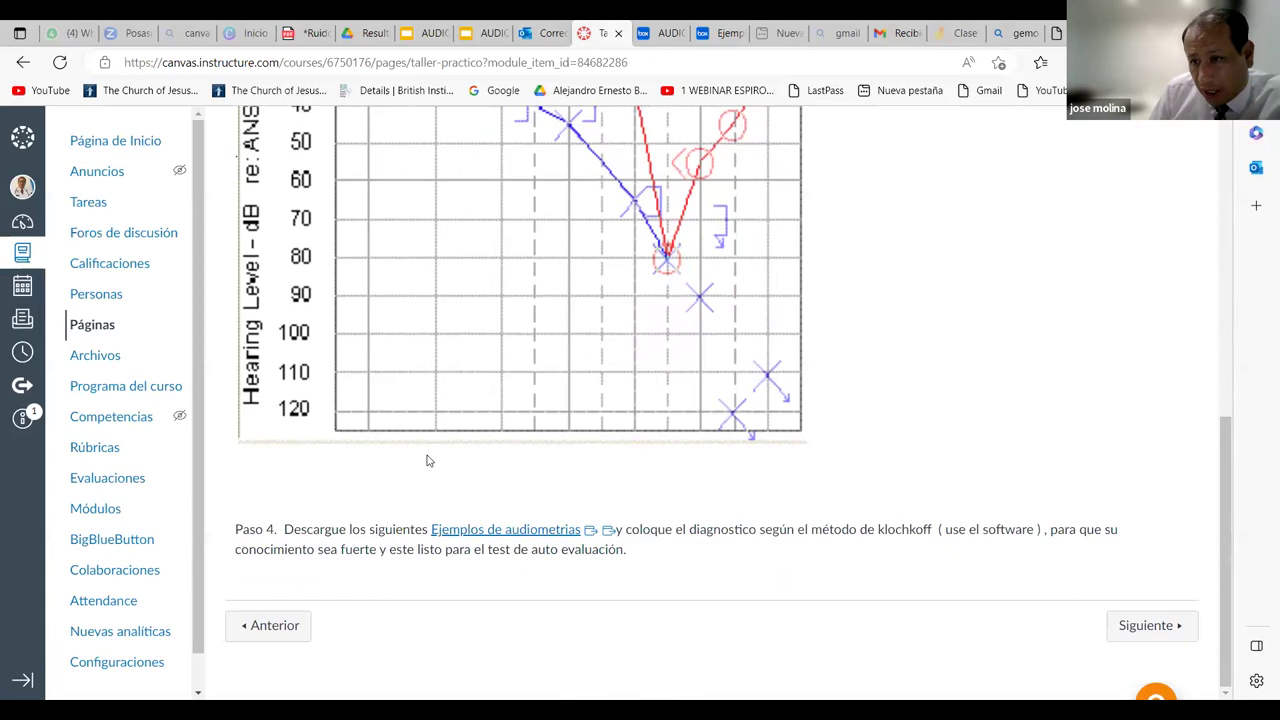
{"action": "scroll", "coordinate": [449, 469], "scroll_direction": "up", "scroll_amount": 2}
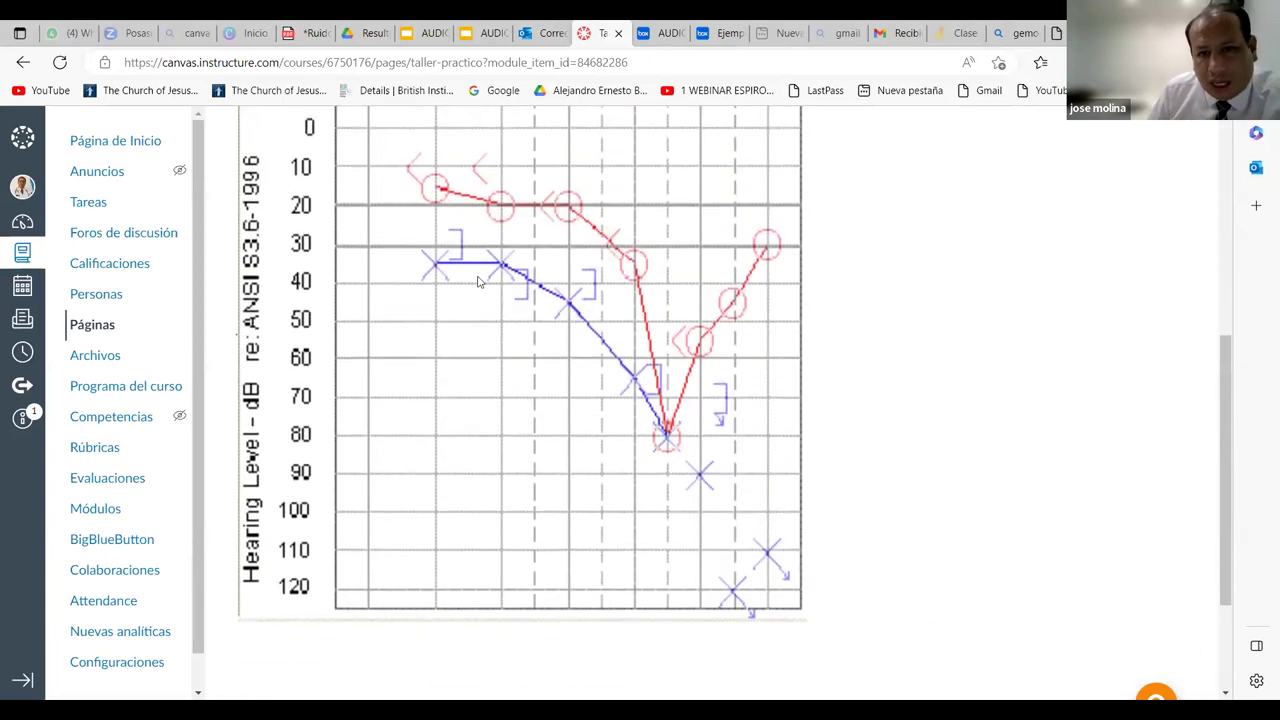
{"action": "scroll", "coordinate": [587, 447], "scroll_direction": "down", "scroll_amount": 2}
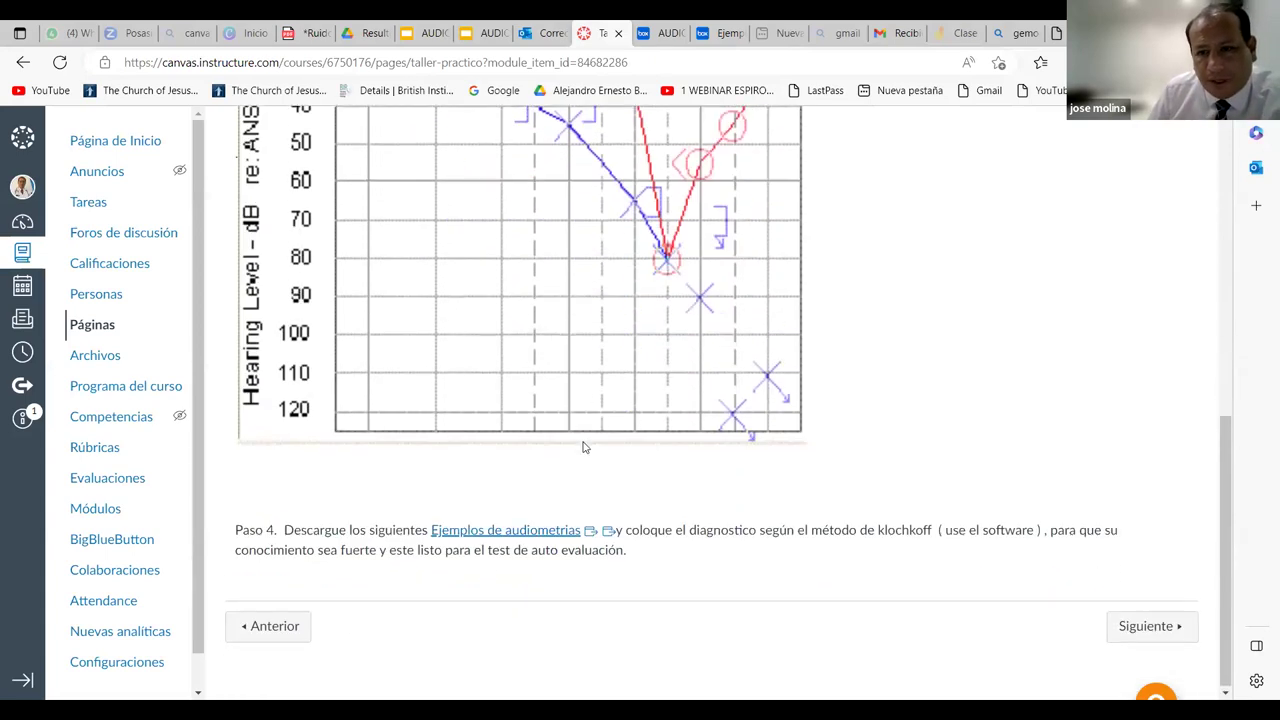
{"action": "left_click", "coordinate": [540, 530]}
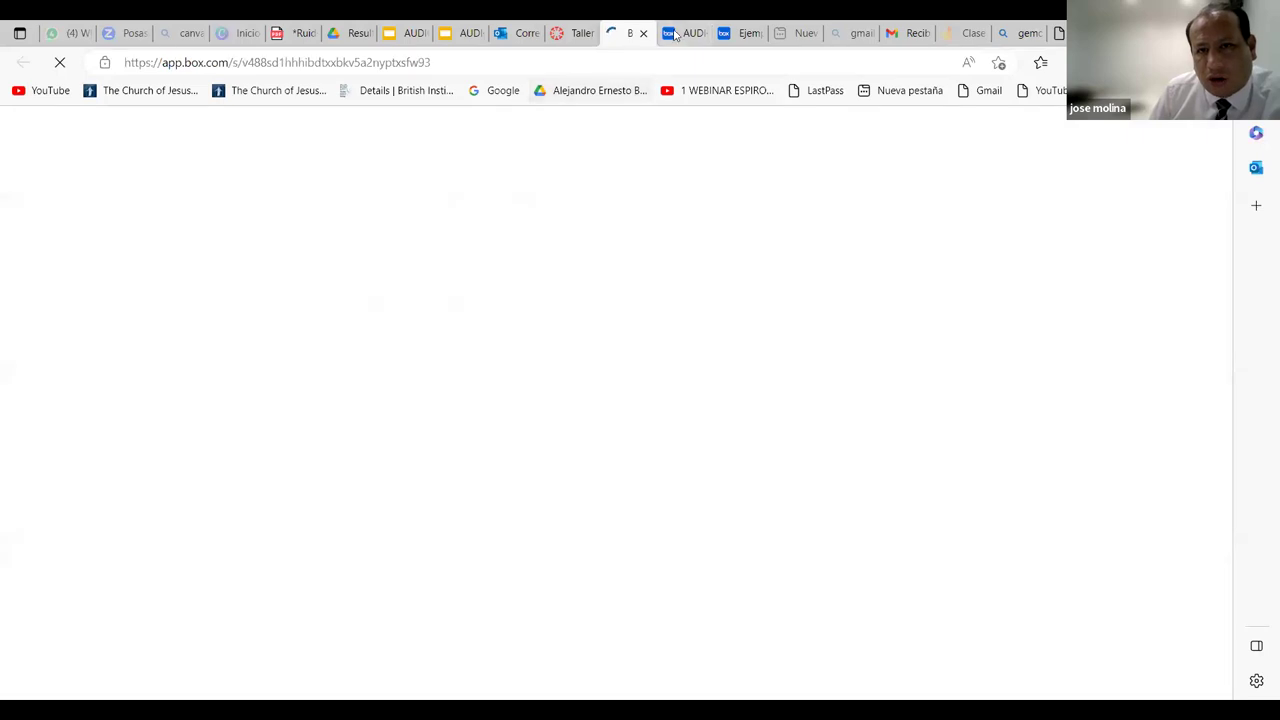
- Switch to the AUDIOMETRIAS DIAGNOSTICO.xlsx preview and examine its audiogram chart, Klockhoff classification and the 250 Hz values in the O-I and O-D columns
{"action": "left_click", "coordinate": [678, 34]}
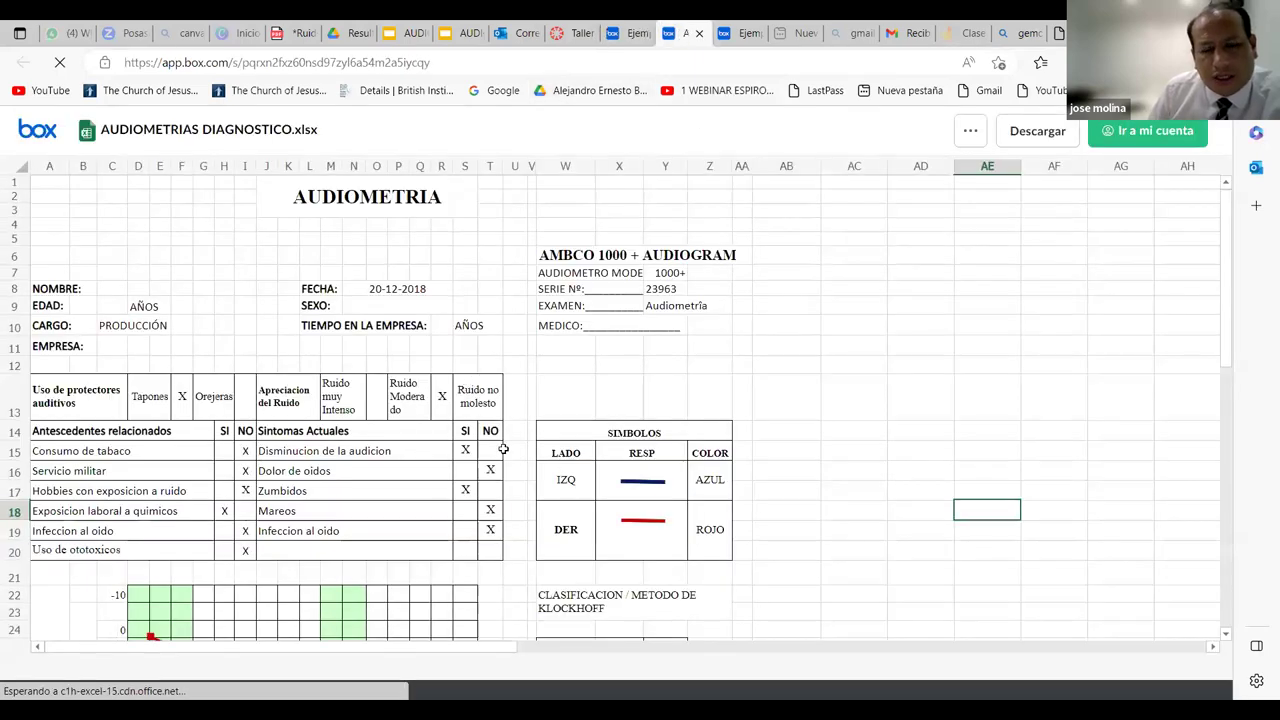
{"action": "scroll", "coordinate": [507, 451], "scroll_direction": "down", "scroll_amount": 6}
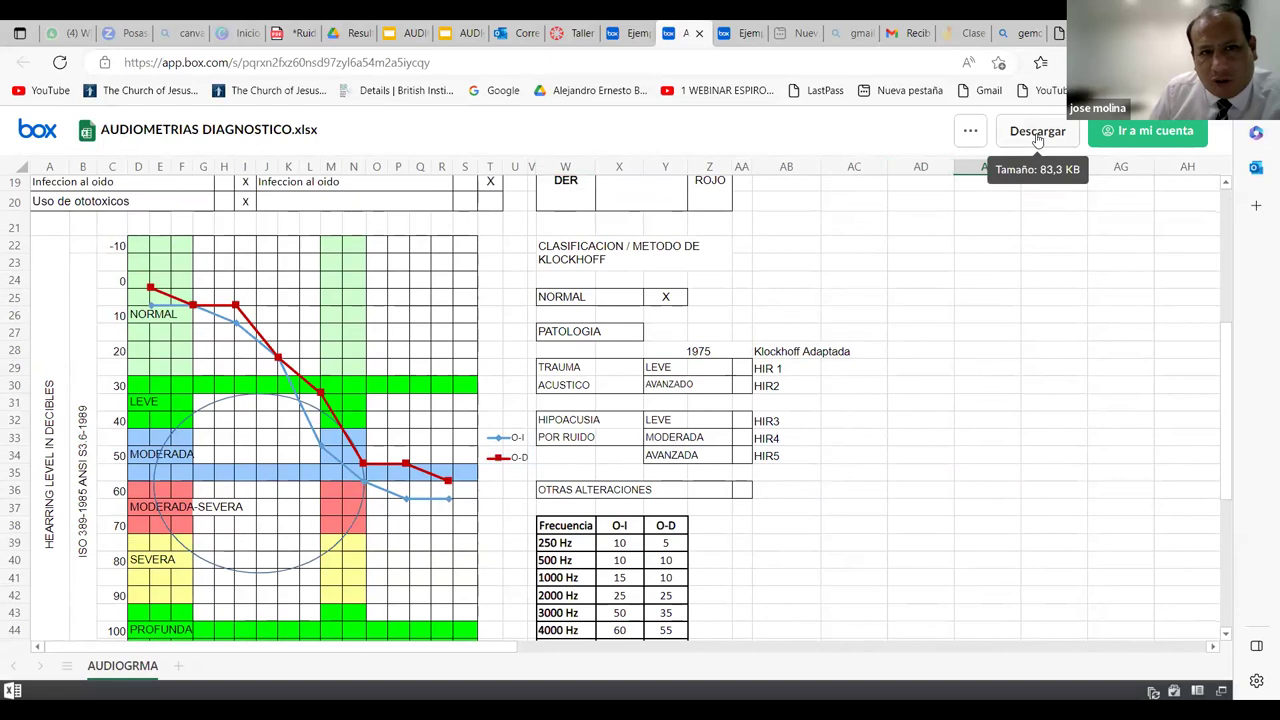
{"action": "scroll", "coordinate": [338, 318], "scroll_direction": "down", "scroll_amount": 2}
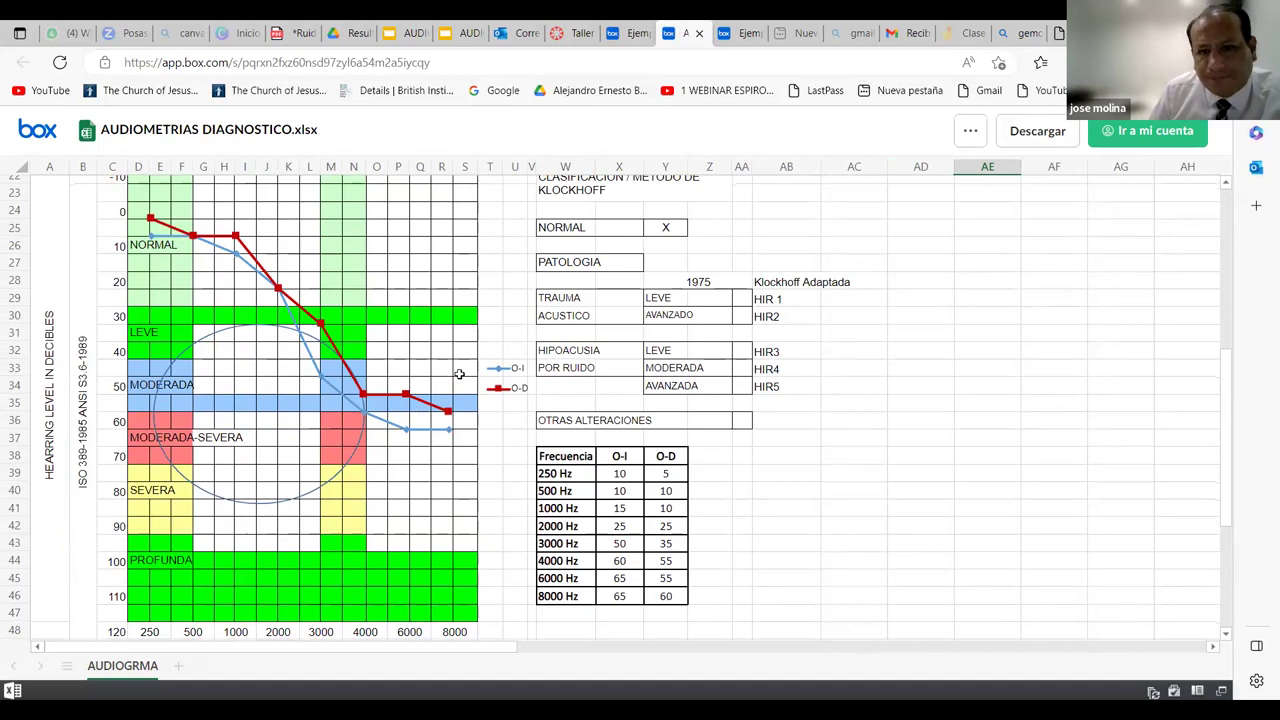
{"action": "scroll", "coordinate": [459, 374], "scroll_direction": "down", "scroll_amount": 2}
{"action": "left_click", "coordinate": [620, 404]}
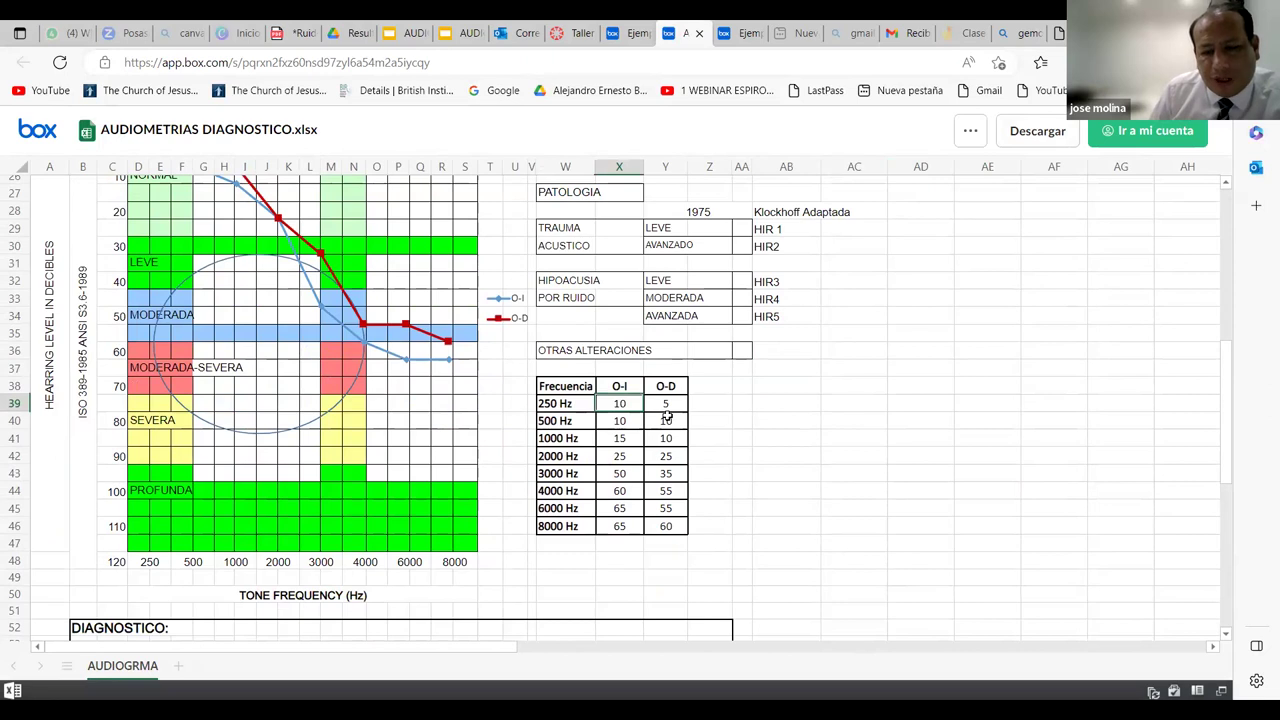
{"action": "left_click", "coordinate": [658, 405]}
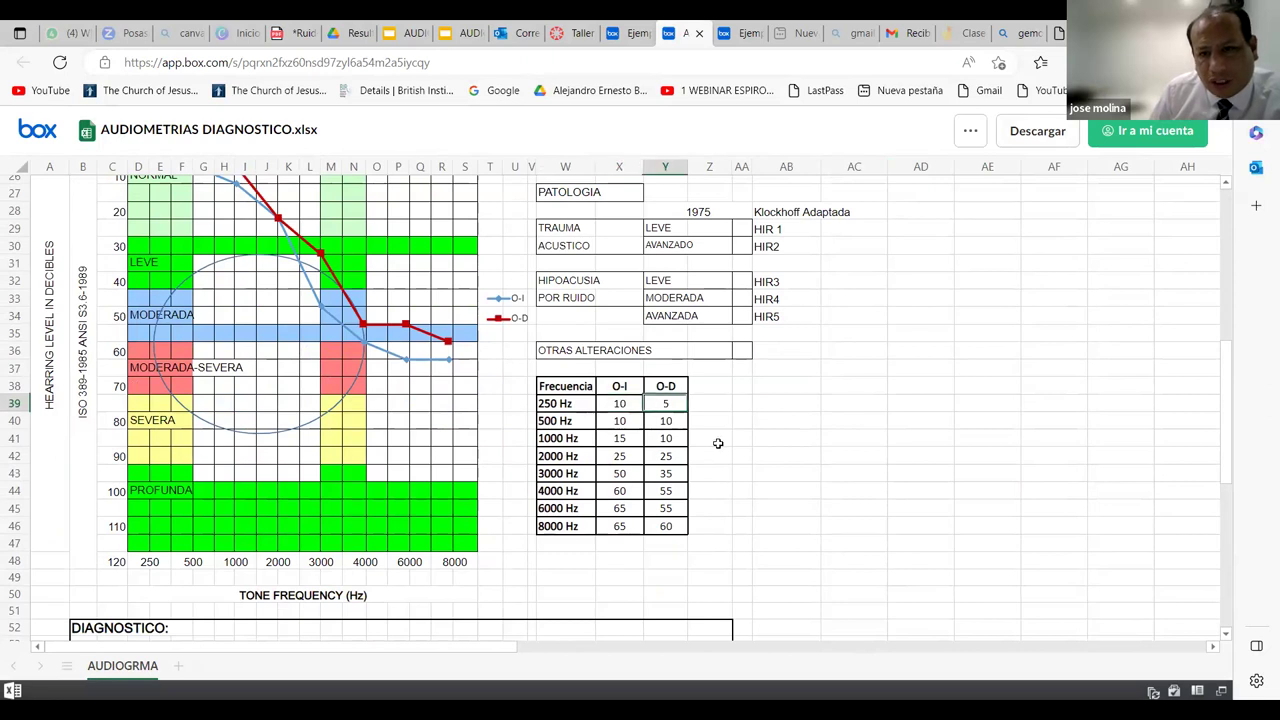
{"action": "scroll", "coordinate": [484, 392], "scroll_direction": "up", "scroll_amount": 2}
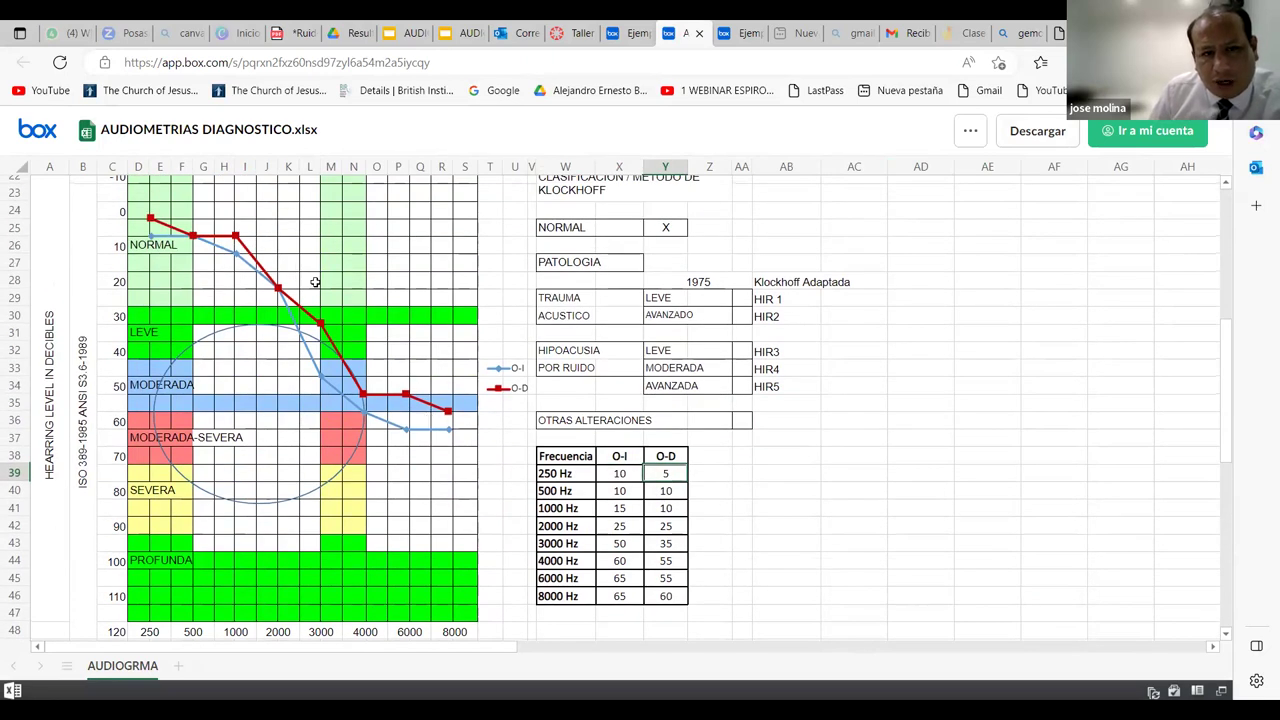
- Select the audiogram chart in the spreadsheet preview and examine the source data in the Frecuencia, O-I and O-D table
{"action": "left_click", "coordinate": [380, 233]}
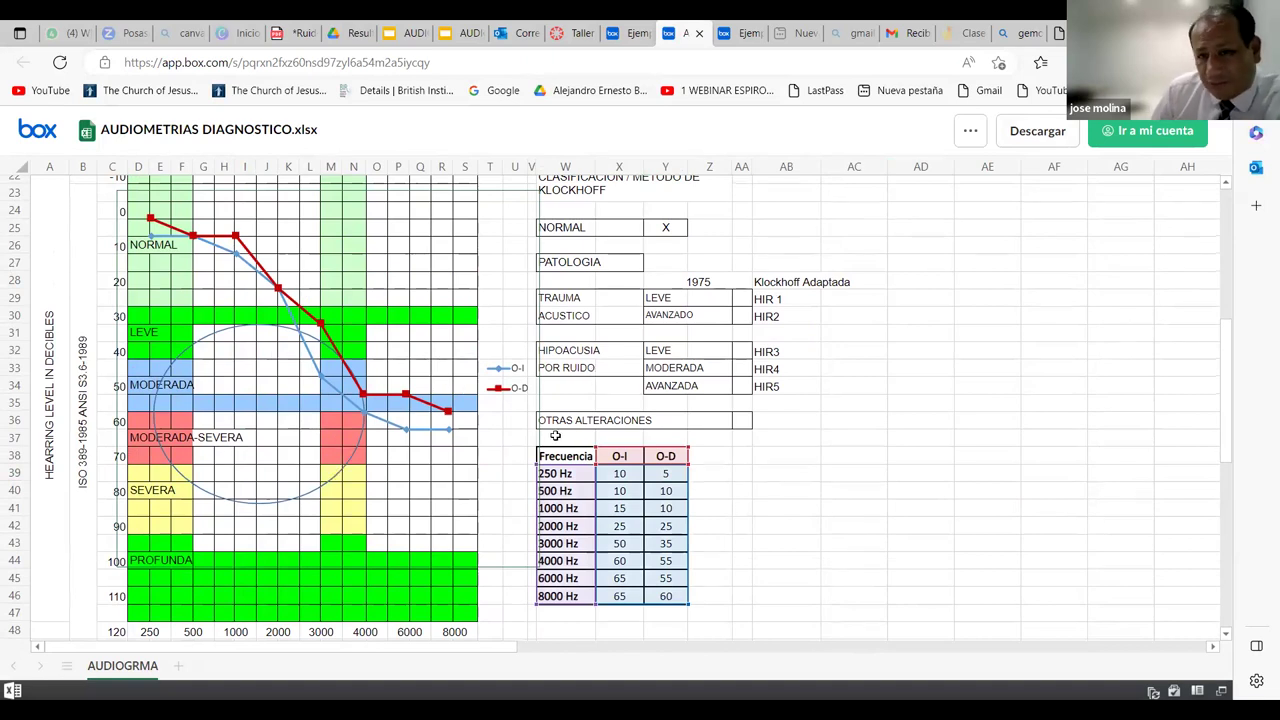
{"action": "scroll", "coordinate": [785, 345], "scroll_direction": "down", "scroll_amount": 2}
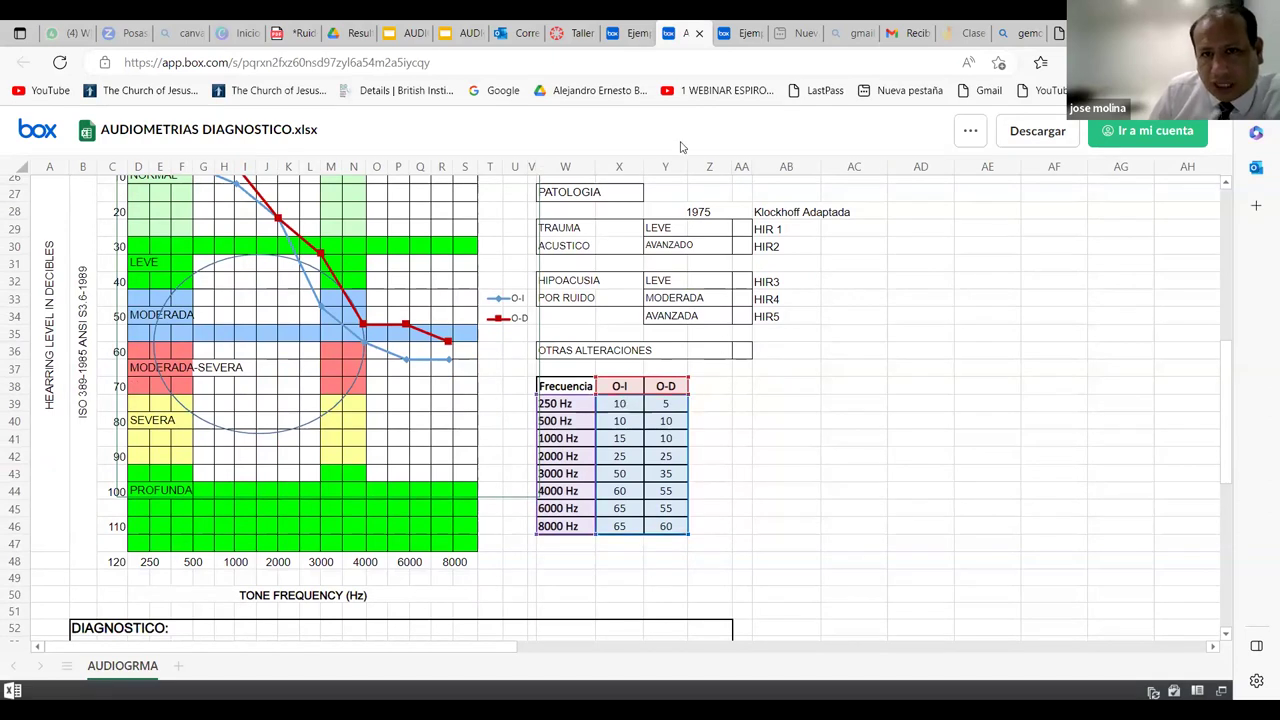
- Return to the Taller Práctico page, switch to Ejemplo_de_audiogramas.pdf and browse its example audiograms back to the first page thumbnail
{"action": "left_click", "coordinate": [566, 33]}
{"action": "scroll", "coordinate": [634, 317], "scroll_direction": "up", "scroll_amount": 3}
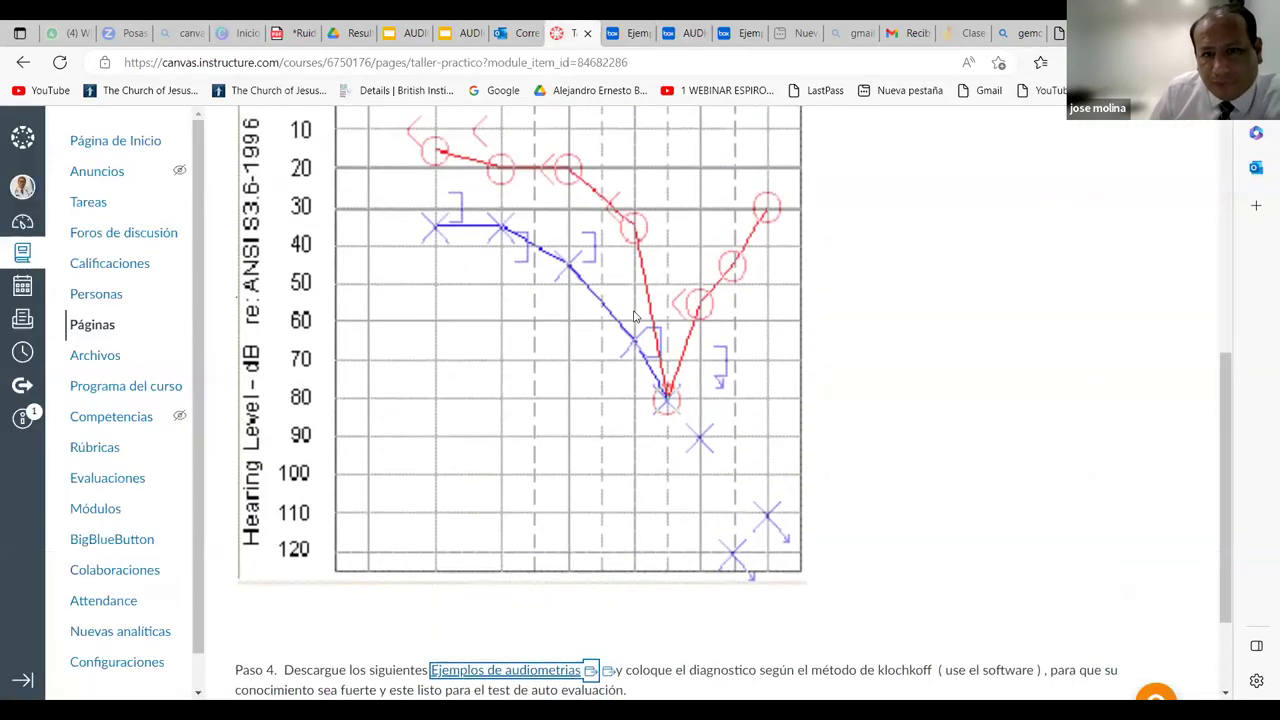
{"action": "left_click", "coordinate": [634, 35]}
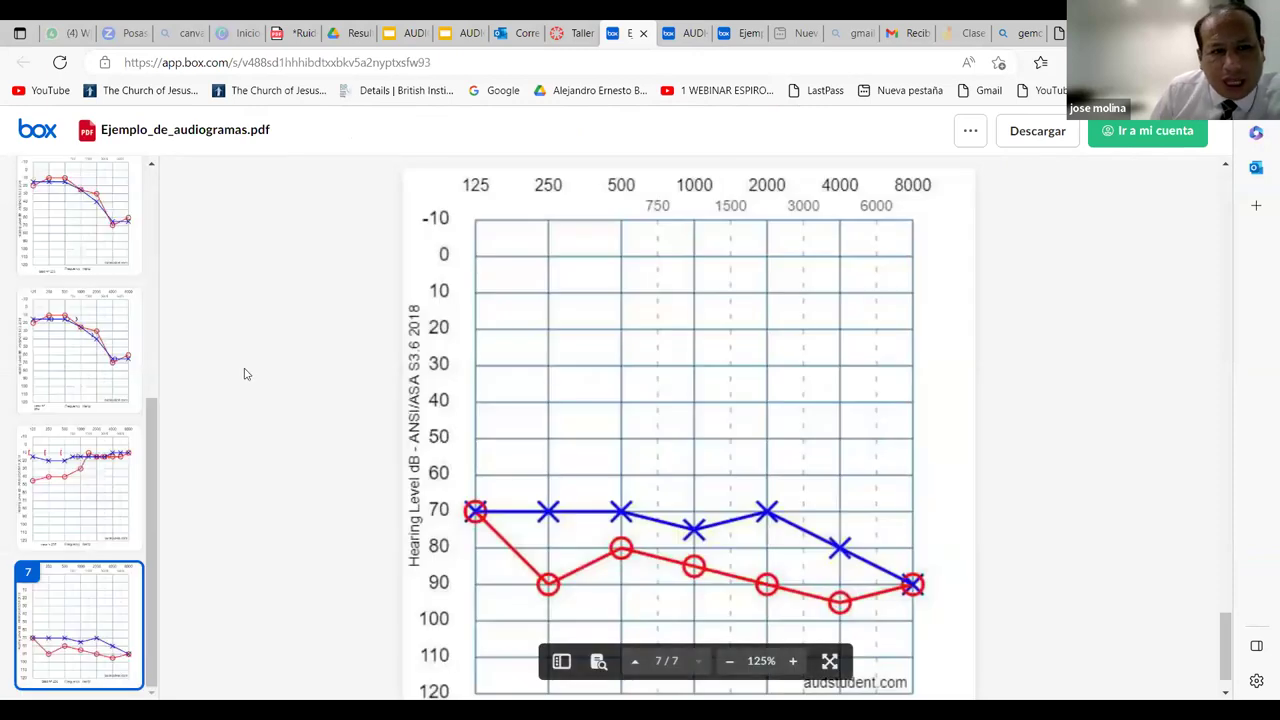
{"action": "scroll", "coordinate": [246, 371], "scroll_direction": "down", "scroll_amount": 1}
{"action": "left_click_drag", "start_coordinate": [151, 425], "coordinate": [150, 178]}
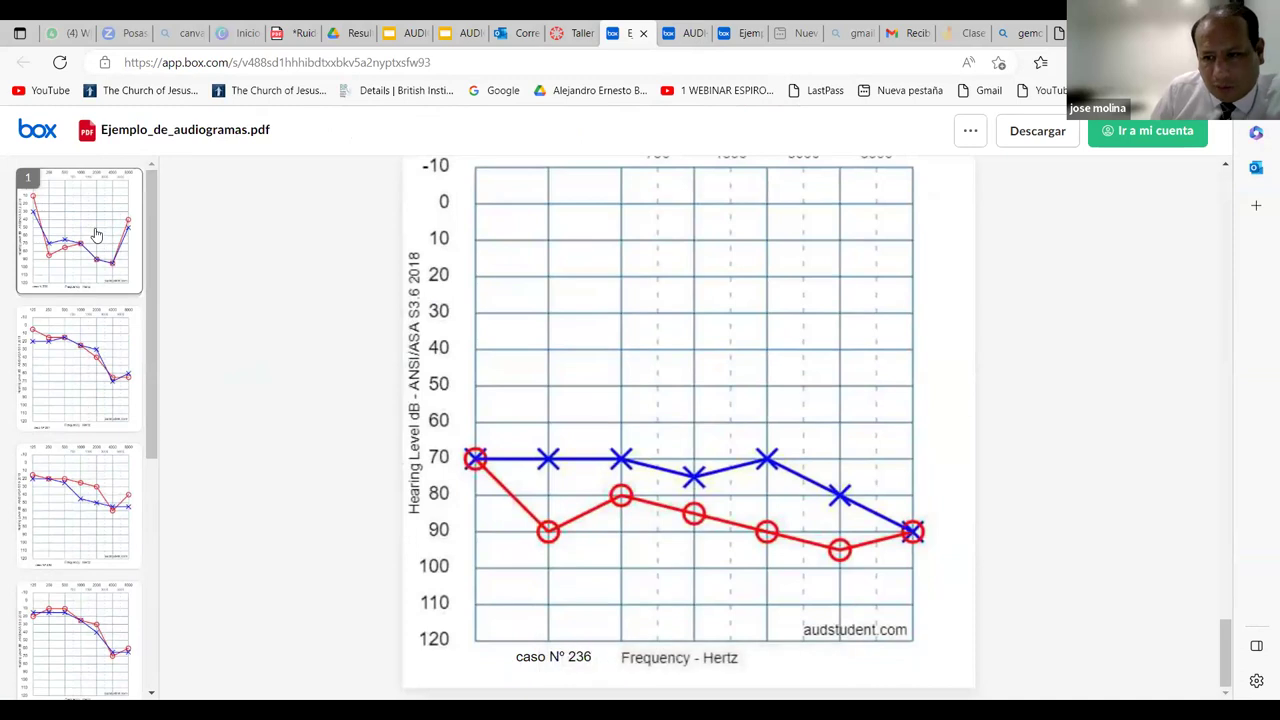
- Switch to the AUDIOMETRIAS DIAGNOSTICO workbook in Excel and set the year above the Klockhoff pathology table to 1979
{"action": "mouse_move", "coordinate": [843, 394]}
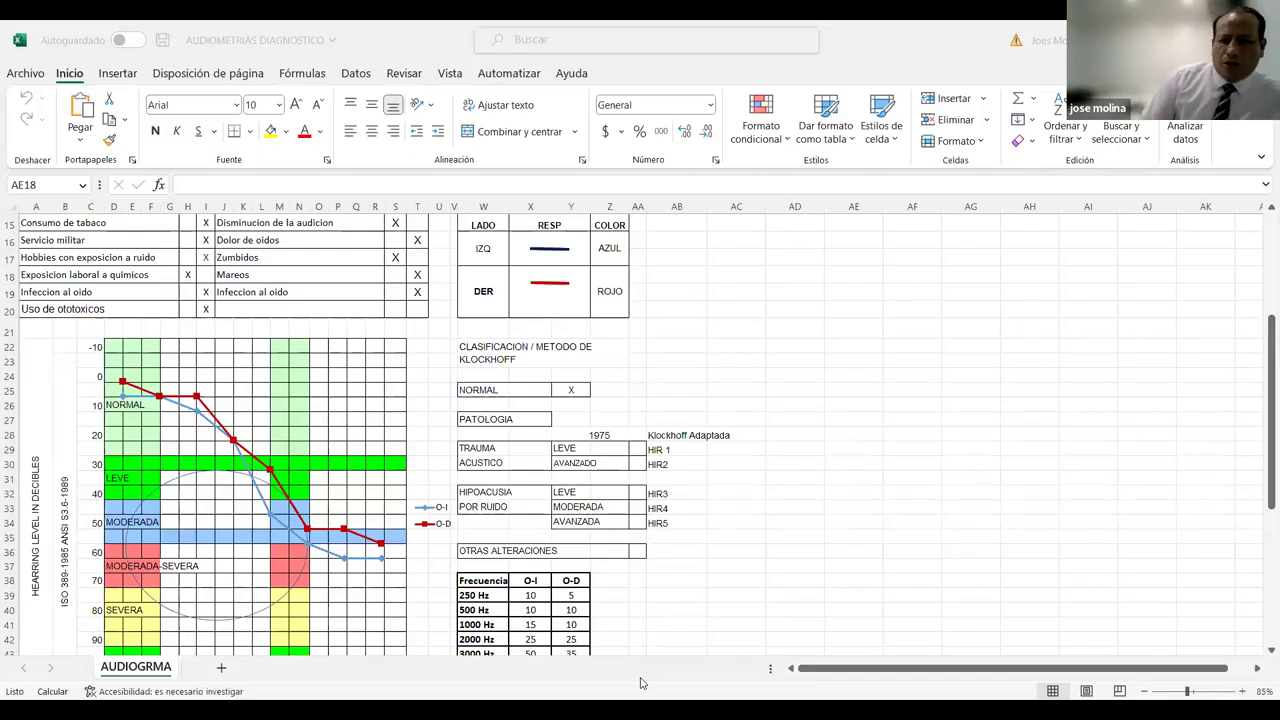
{"action": "scroll", "coordinate": [605, 457], "scroll_direction": "up", "scroll_amount": 5}
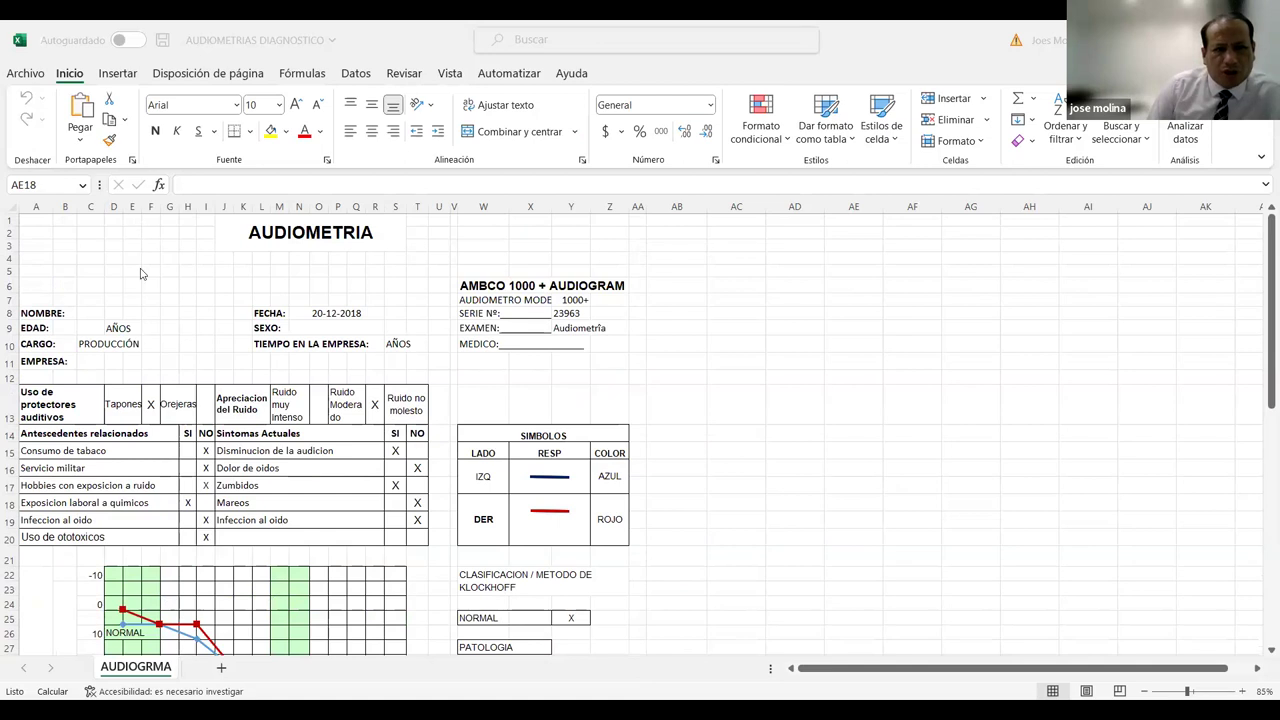
{"action": "scroll", "coordinate": [105, 295], "scroll_direction": "down", "scroll_amount": 1}
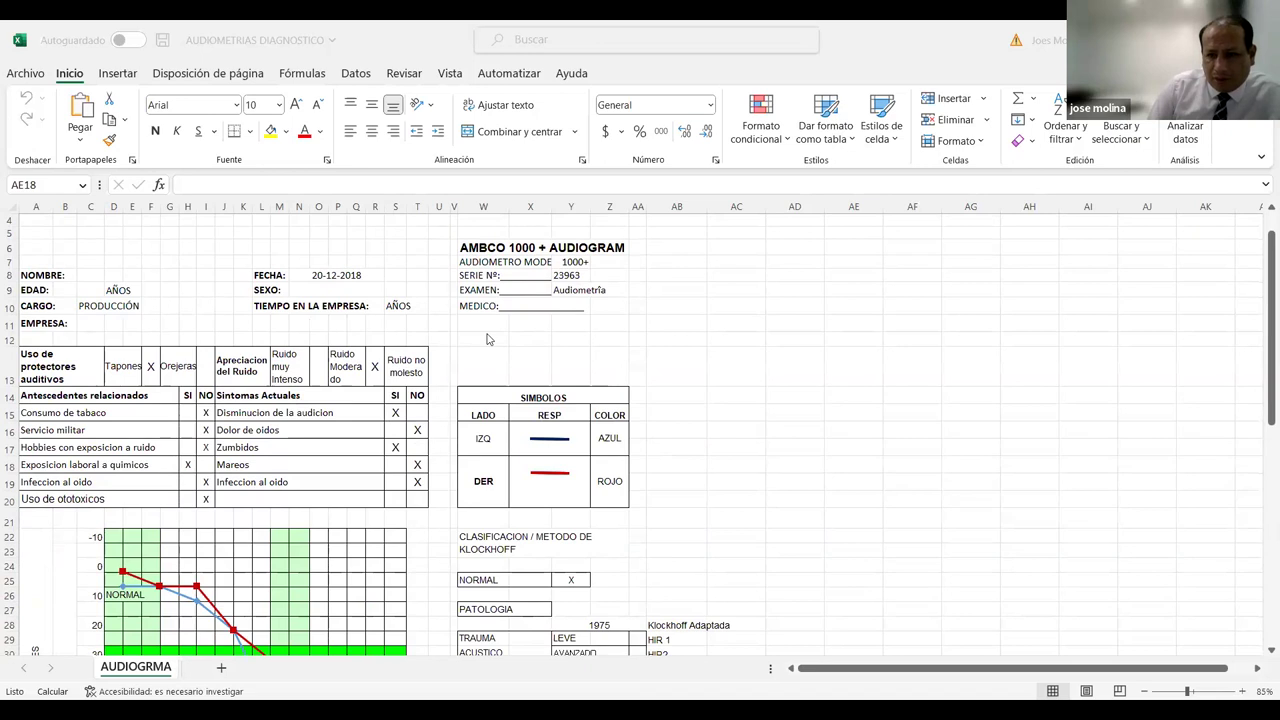
{"action": "scroll", "coordinate": [489, 340], "scroll_direction": "down", "scroll_amount": 1}
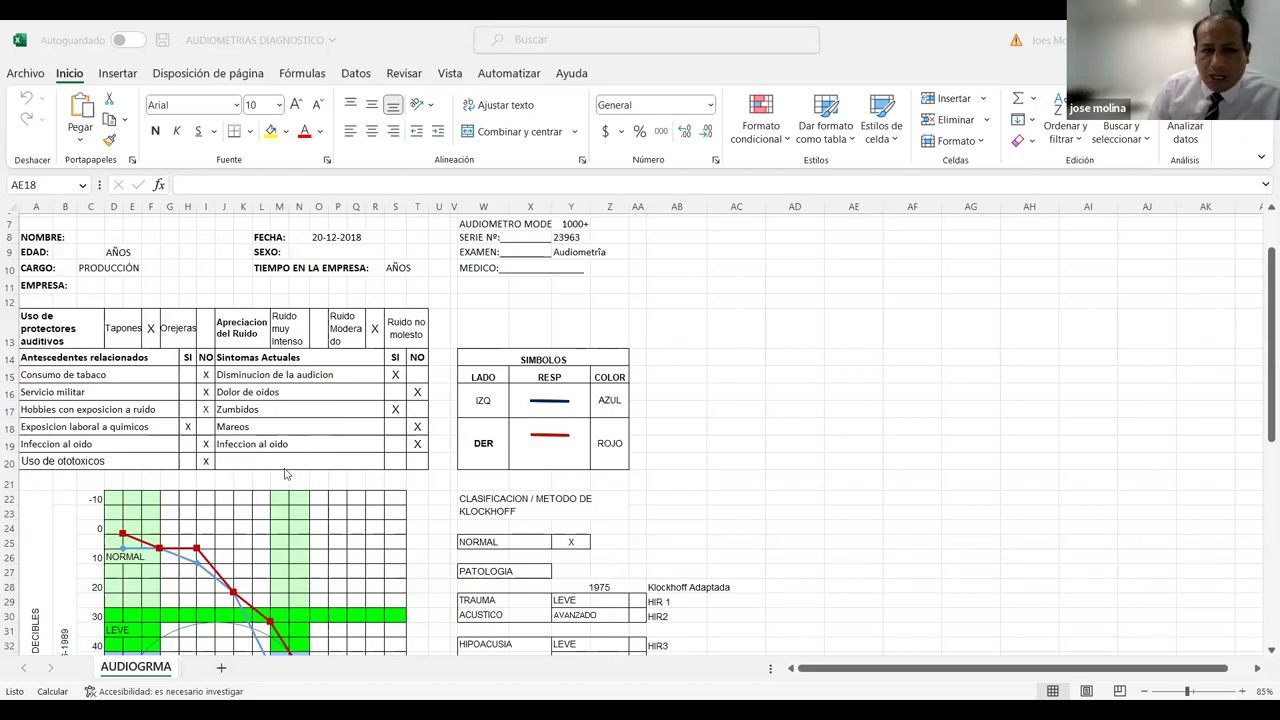
{"action": "scroll", "coordinate": [285, 474], "scroll_direction": "down", "scroll_amount": 4}
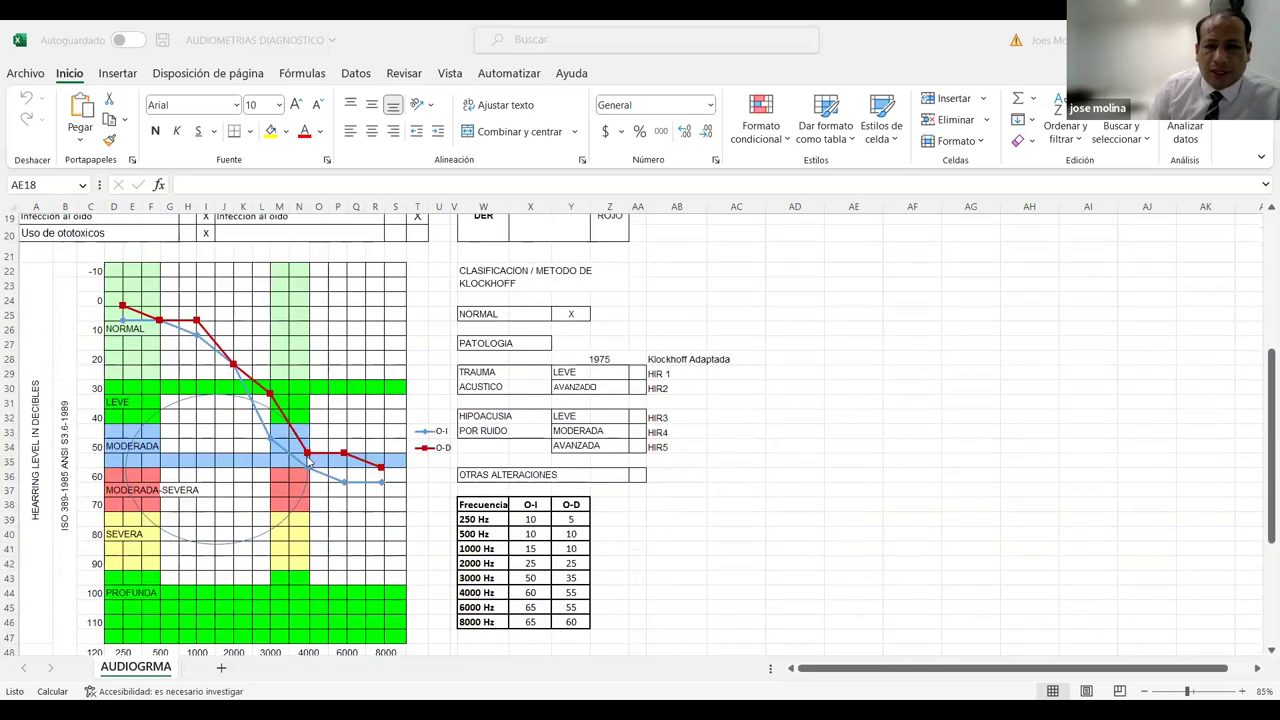
{"action": "left_click", "coordinate": [580, 358]}
{"action": "left_click", "coordinate": [218, 184]}
{"action": "key", "text": "BackSpace"}
{"action": "type", "text": "9"}
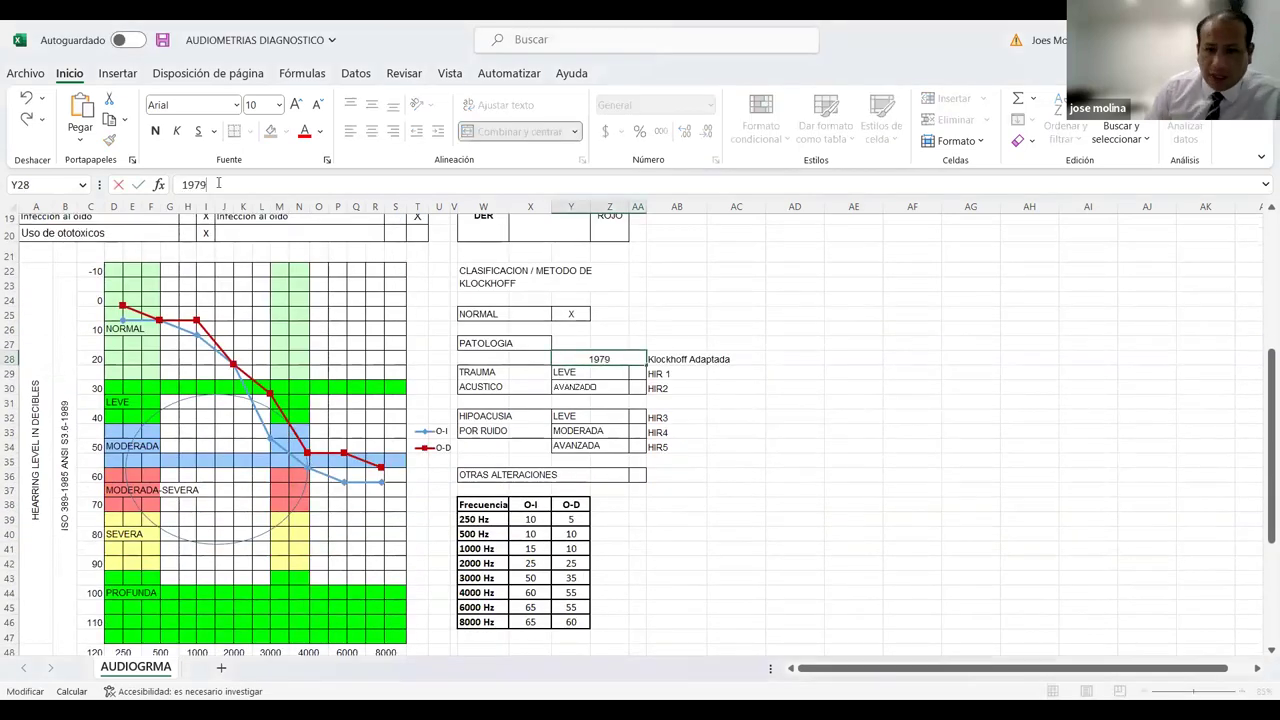
{"action": "left_click", "coordinate": [694, 357]}
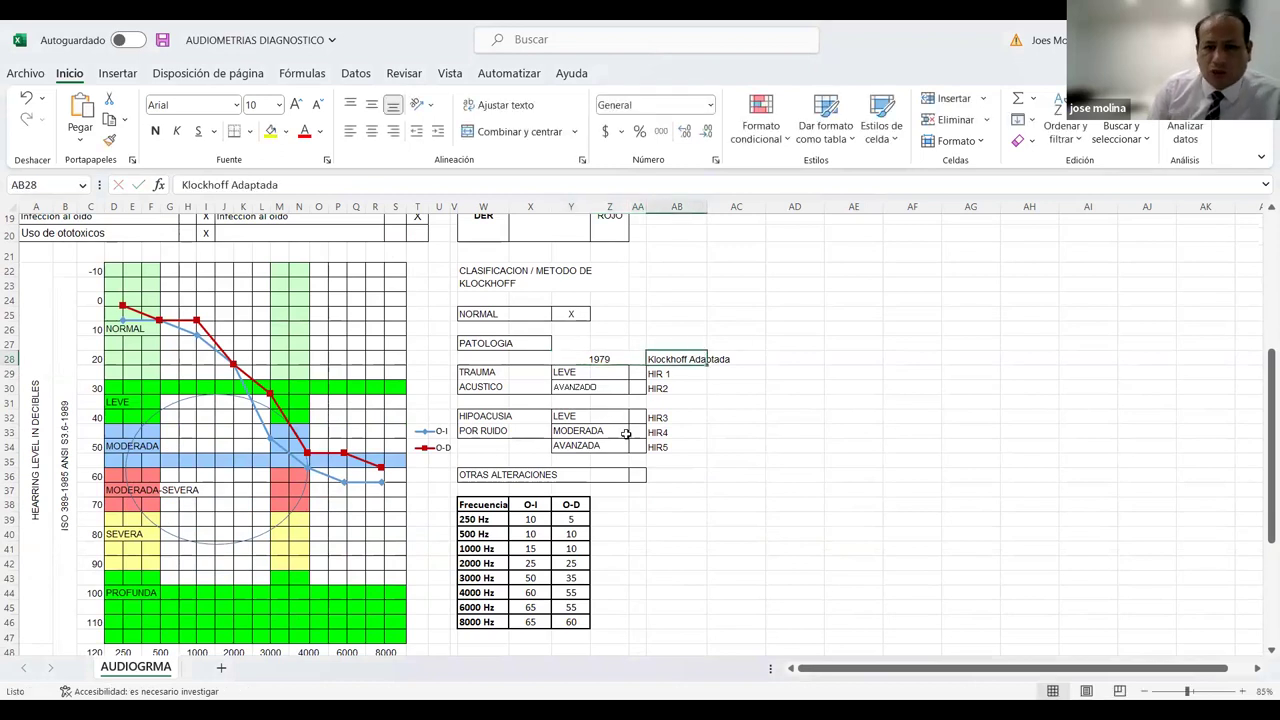
- Enter the O-I values 20, 25 and 25 for 250, 500 and 1000 Hz in the Frecuencia table
{"action": "scroll", "coordinate": [626, 433], "scroll_direction": "down", "scroll_amount": 1}
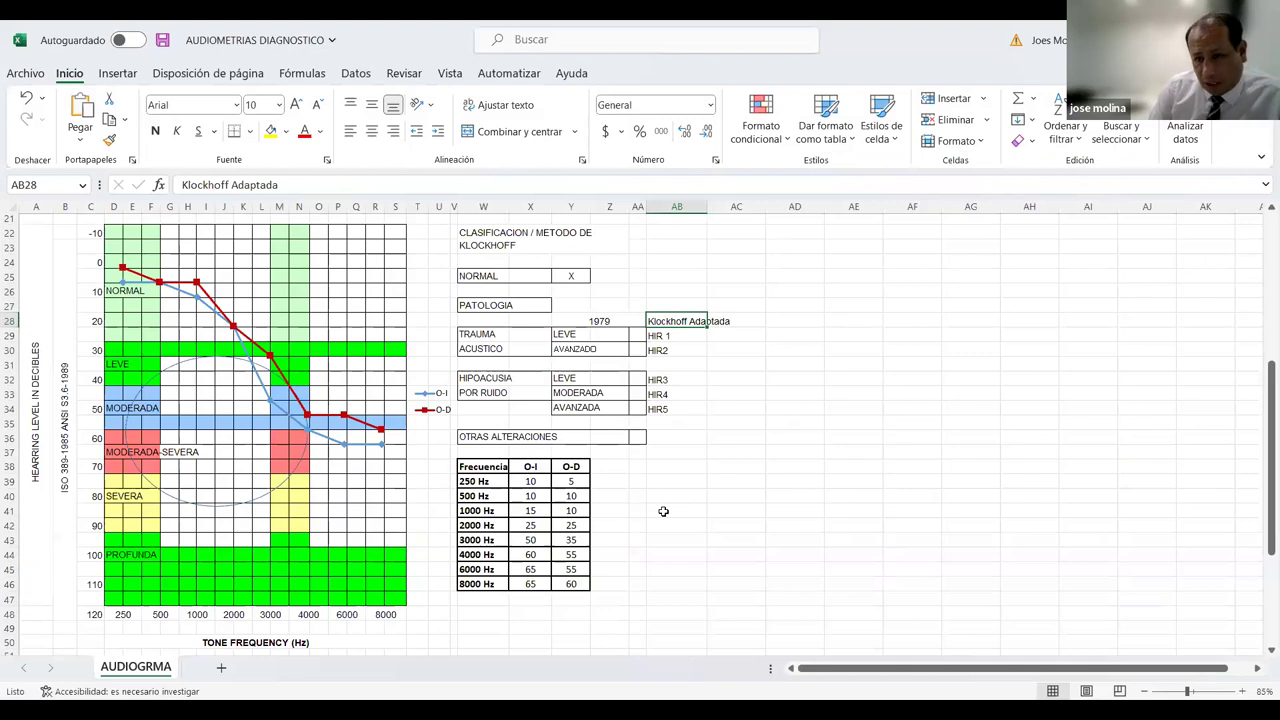
{"action": "left_click", "coordinate": [516, 484]}
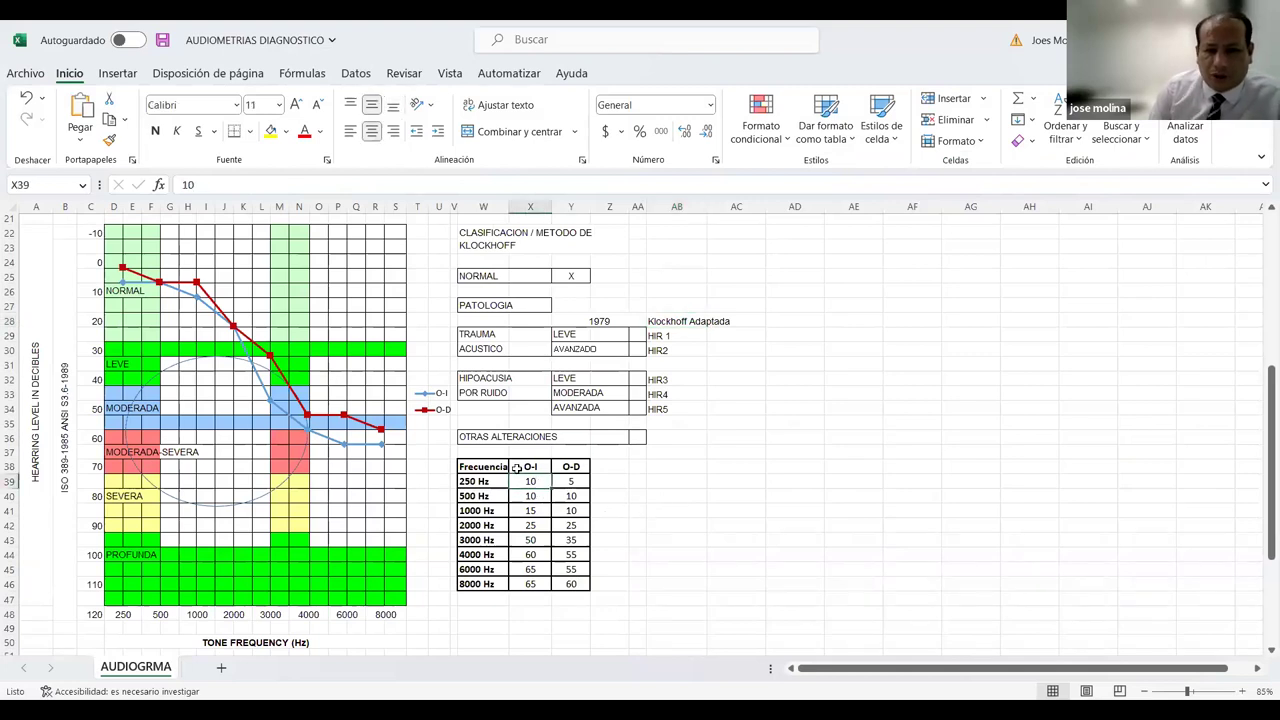
{"action": "left_click", "coordinate": [558, 502]}
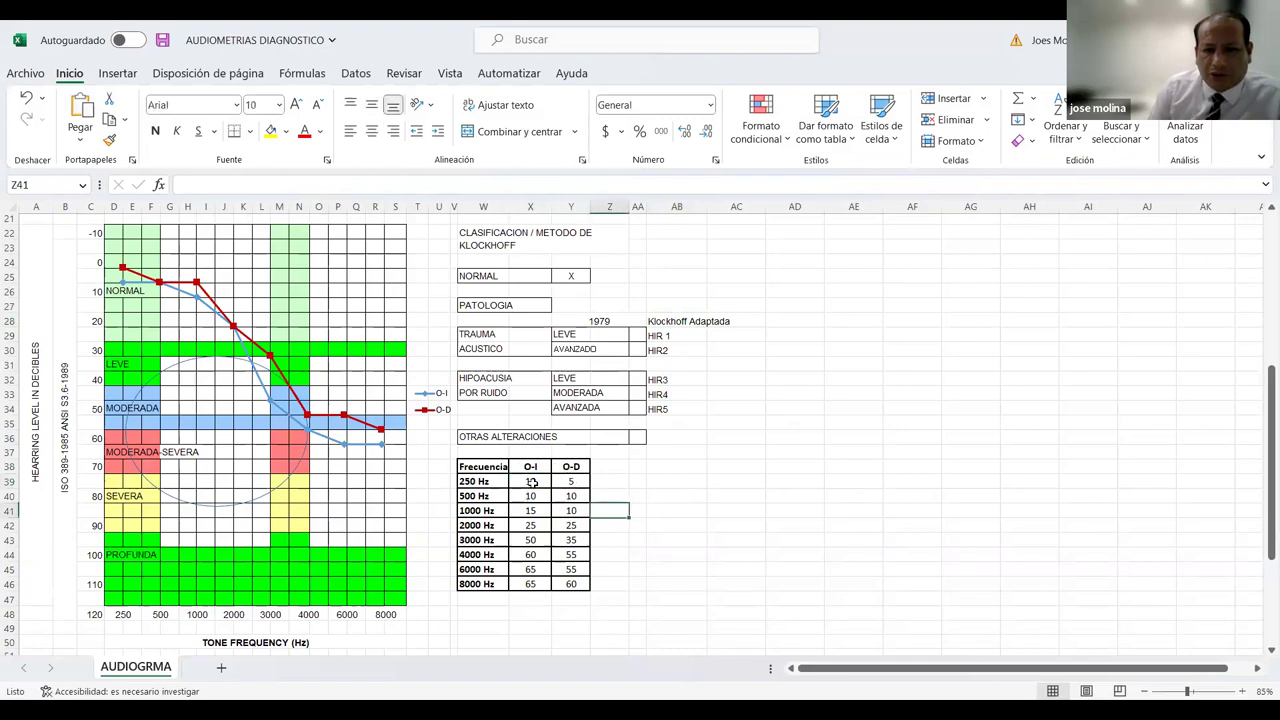
{"action": "left_click", "coordinate": [533, 484]}
{"action": "type", "text": "20"}
{"action": "key", "text": "Return"}
{"action": "type", "text": "25"}
{"action": "key", "text": "Return"}
{"action": "type", "text": "25"}
{"action": "key", "text": "Return"}
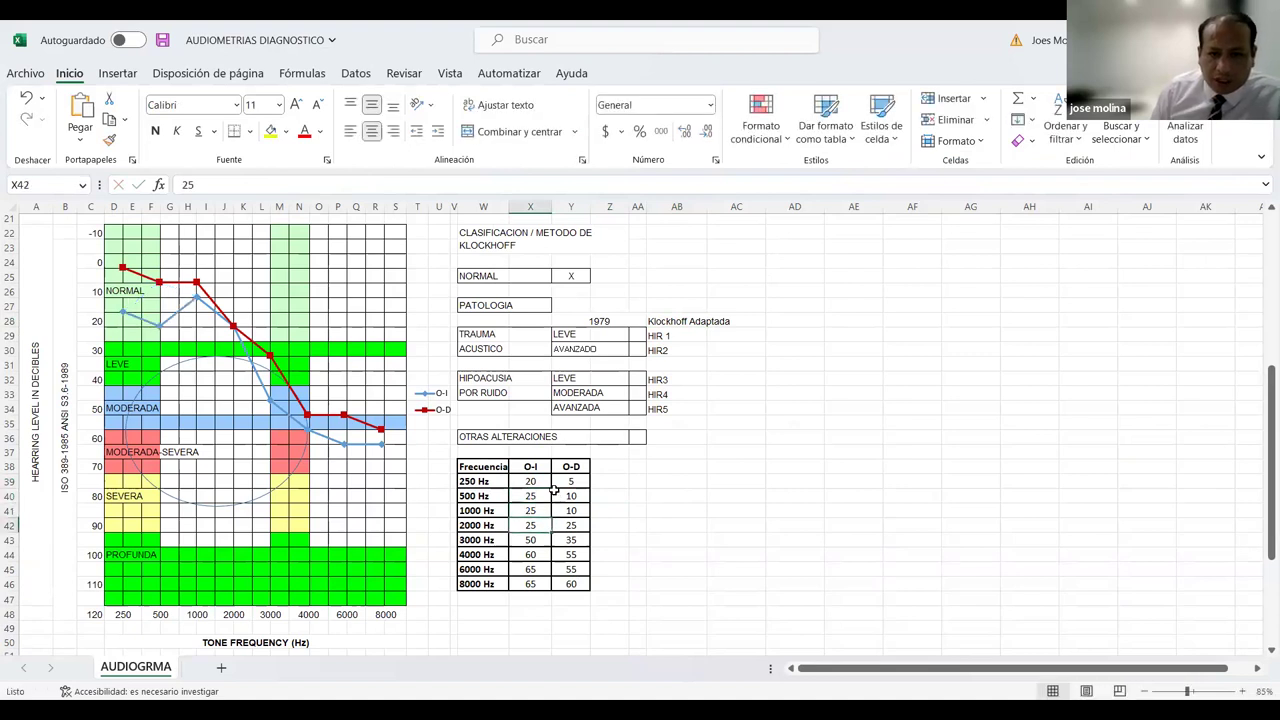
- Enter the remaining O-I values 35, 45, 55, 65 and 70 for 2000, 3000, 4000, 6000 and 8000 Hz
{"action": "type", "text": "35"}
{"action": "key", "text": "Return"}
{"action": "type", "text": "45"}
{"action": "key", "text": "Return"}
{"action": "type", "text": "55"}
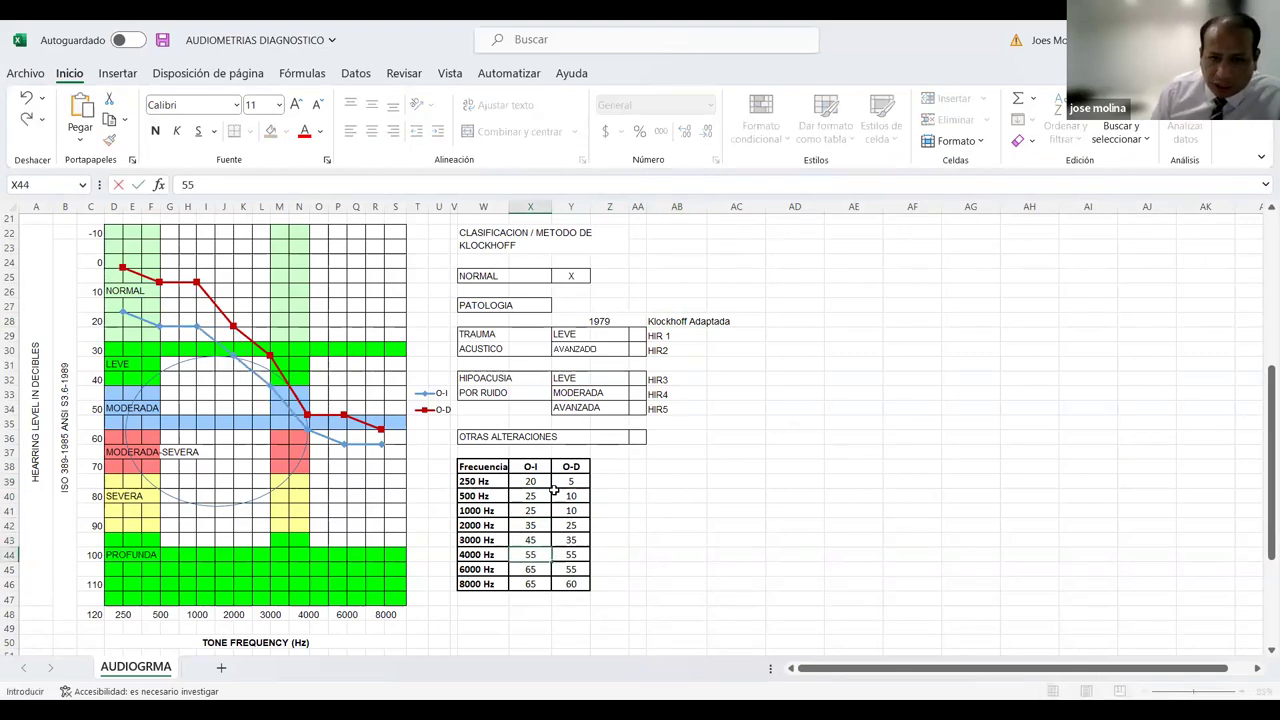
{"action": "key", "text": "Return"}
{"action": "type", "text": "65"}
{"action": "key", "text": "Return"}
{"action": "type", "text": "70"}
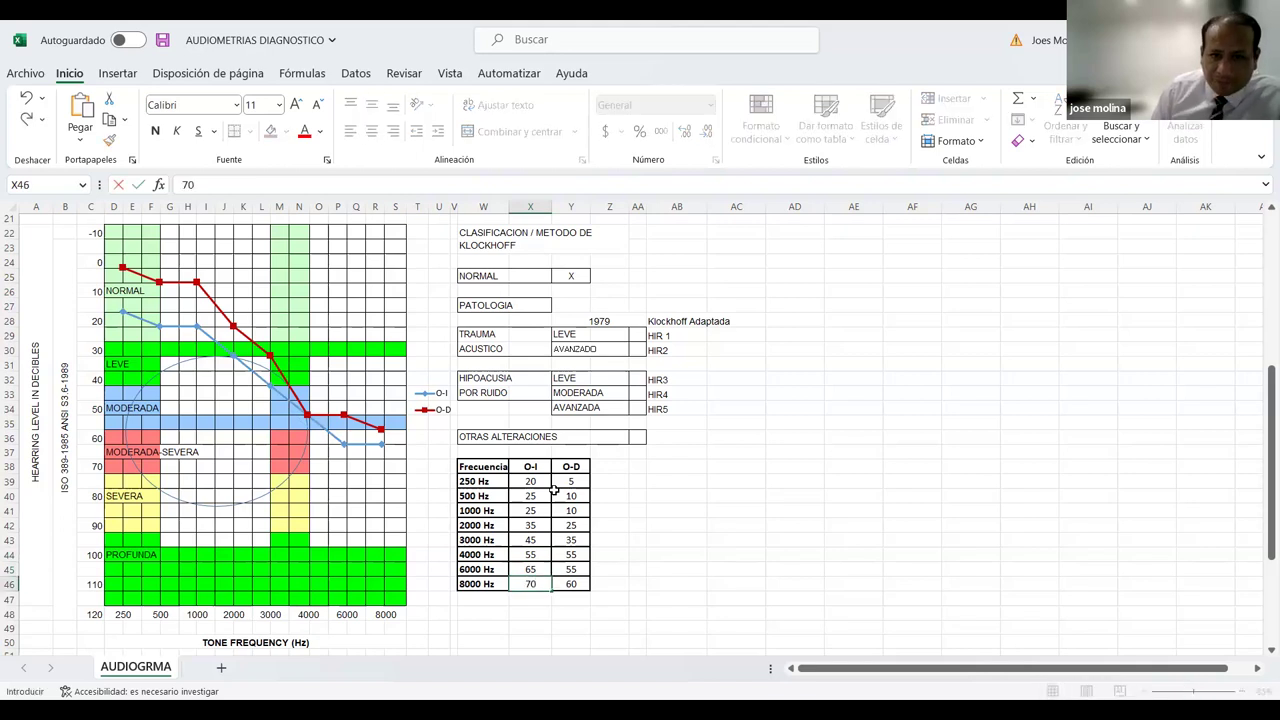
{"action": "key", "text": "Return"}
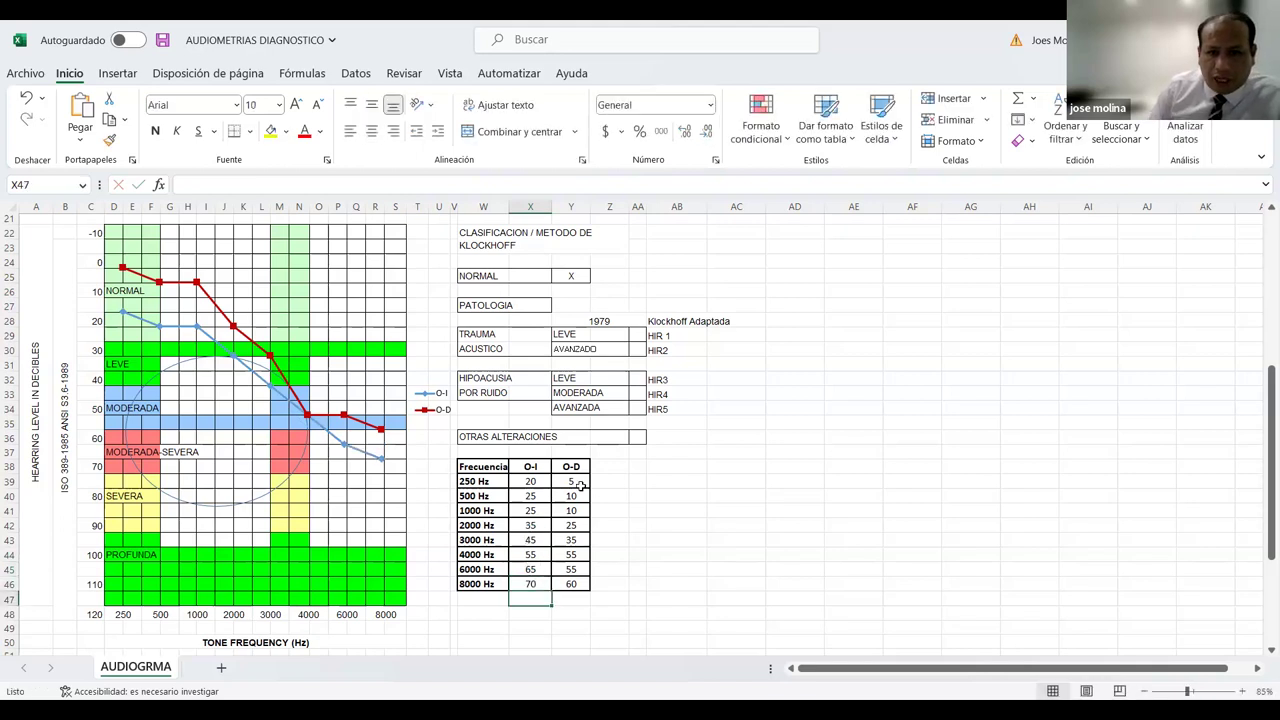
- Enter the O-D values 20, 25 and 25 for 250, 500 and 1000 Hz in the Frecuencia table
{"action": "left_click", "coordinate": [584, 484]}
{"action": "type", "text": "20"}
{"action": "key", "text": "Return"}
{"action": "type", "text": "10"}
{"action": "key", "text": "BackSpace"}
{"action": "key", "text": "BackSpace"}
{"action": "type", "text": "25"}
{"action": "key", "text": "Return"}
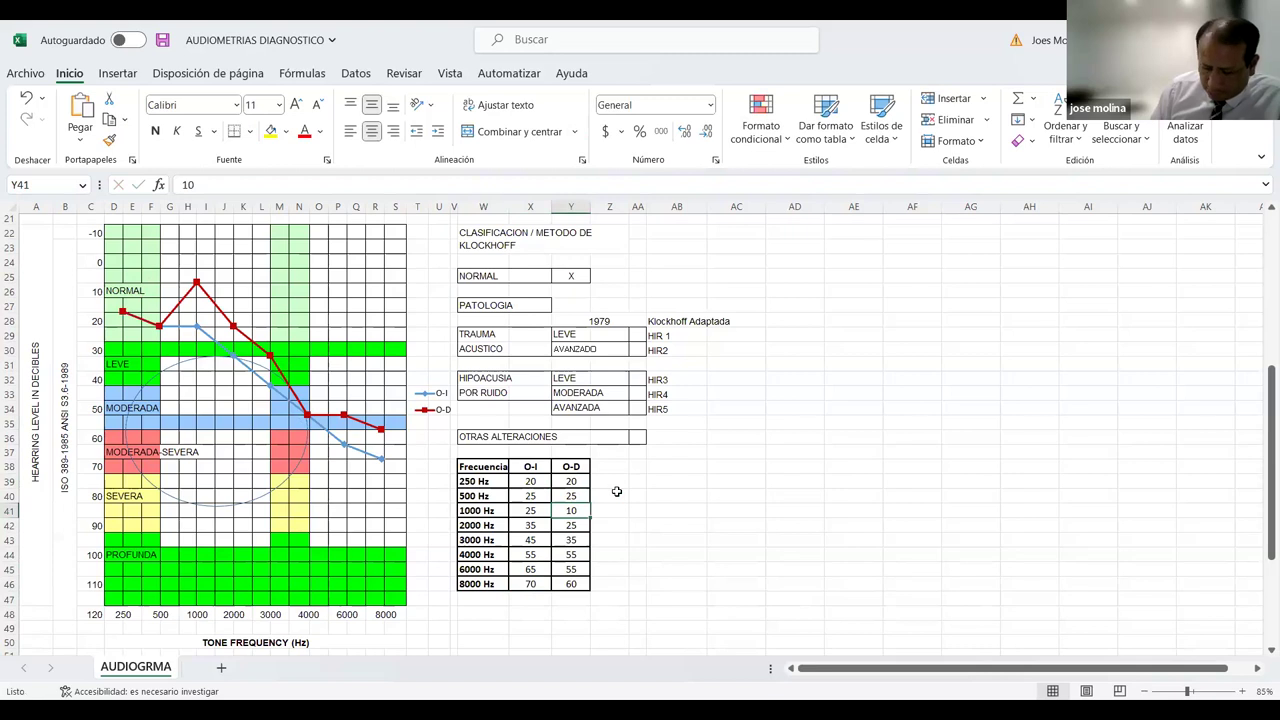
{"action": "type", "text": "25"}
{"action": "key", "text": "Return"}
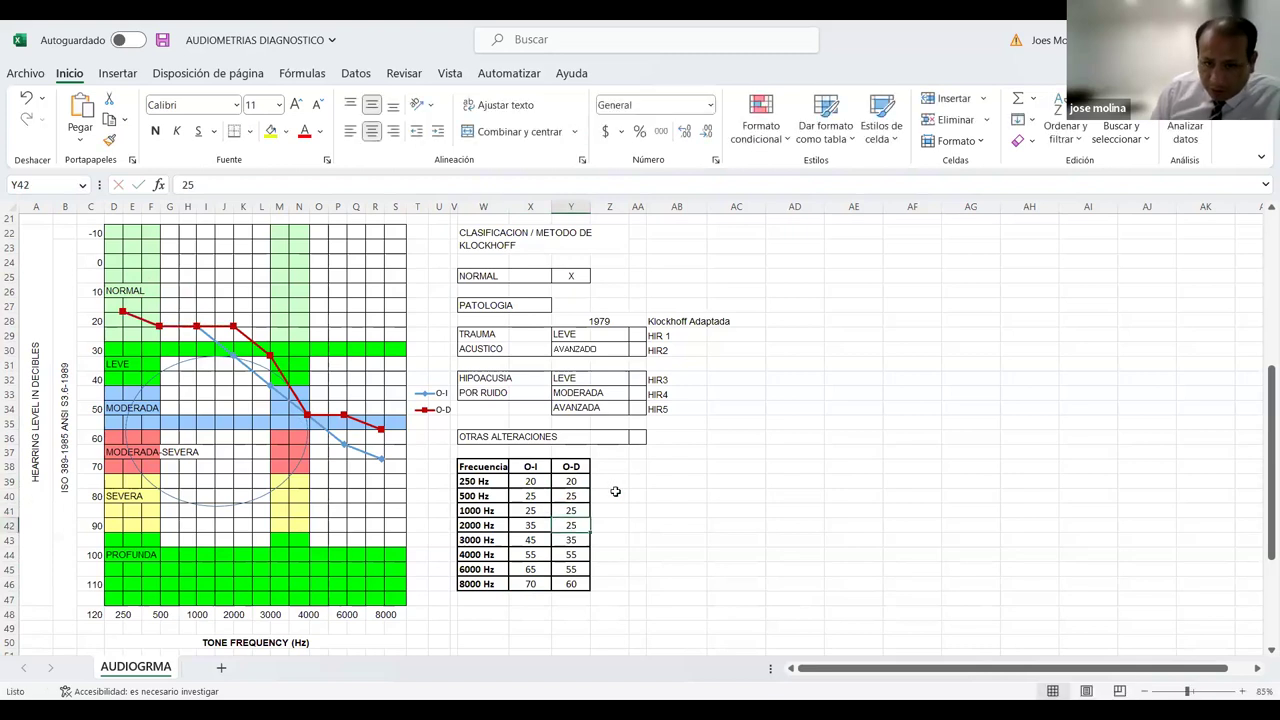
- Set the O-D values to 35 at 2000 Hz, 45 at 3000 Hz, 65 at 6000 Hz and 70 at 8000 Hz
{"action": "type", "text": "35"}
{"action": "key", "text": "Return"}
{"action": "type", "text": "45"}
{"action": "key", "text": "Return"}
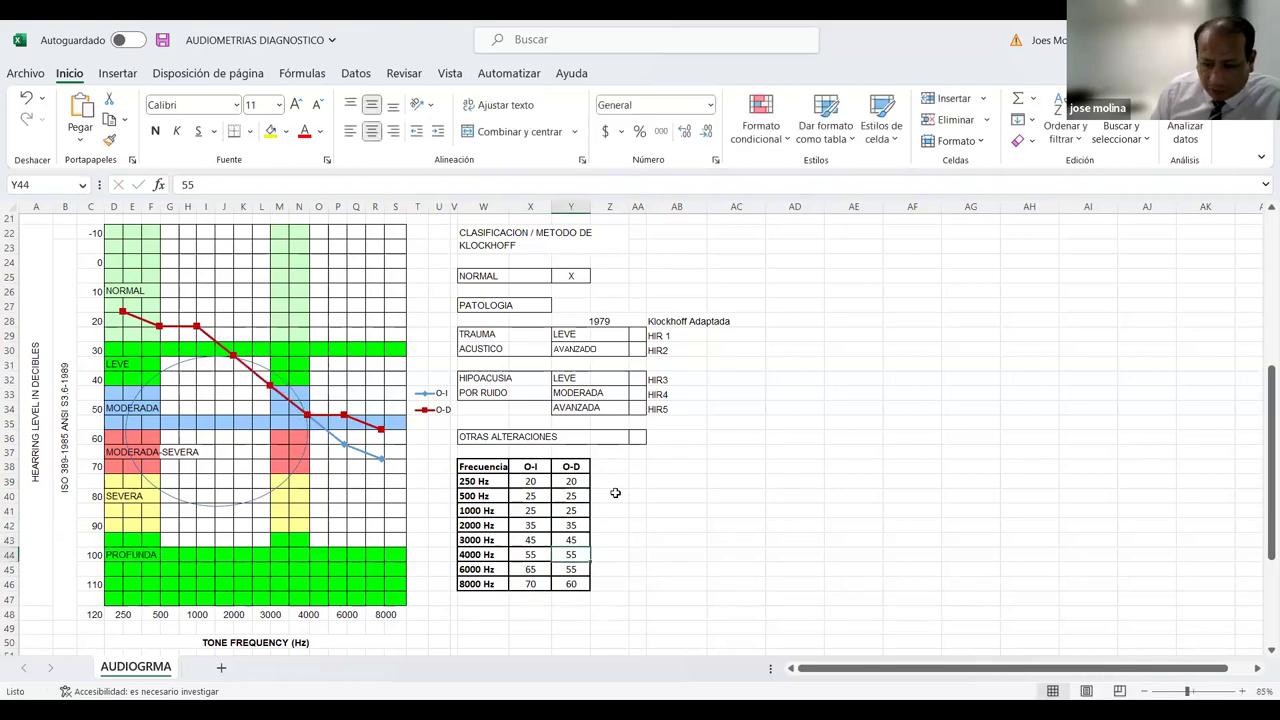
{"action": "key", "text": "Return"}
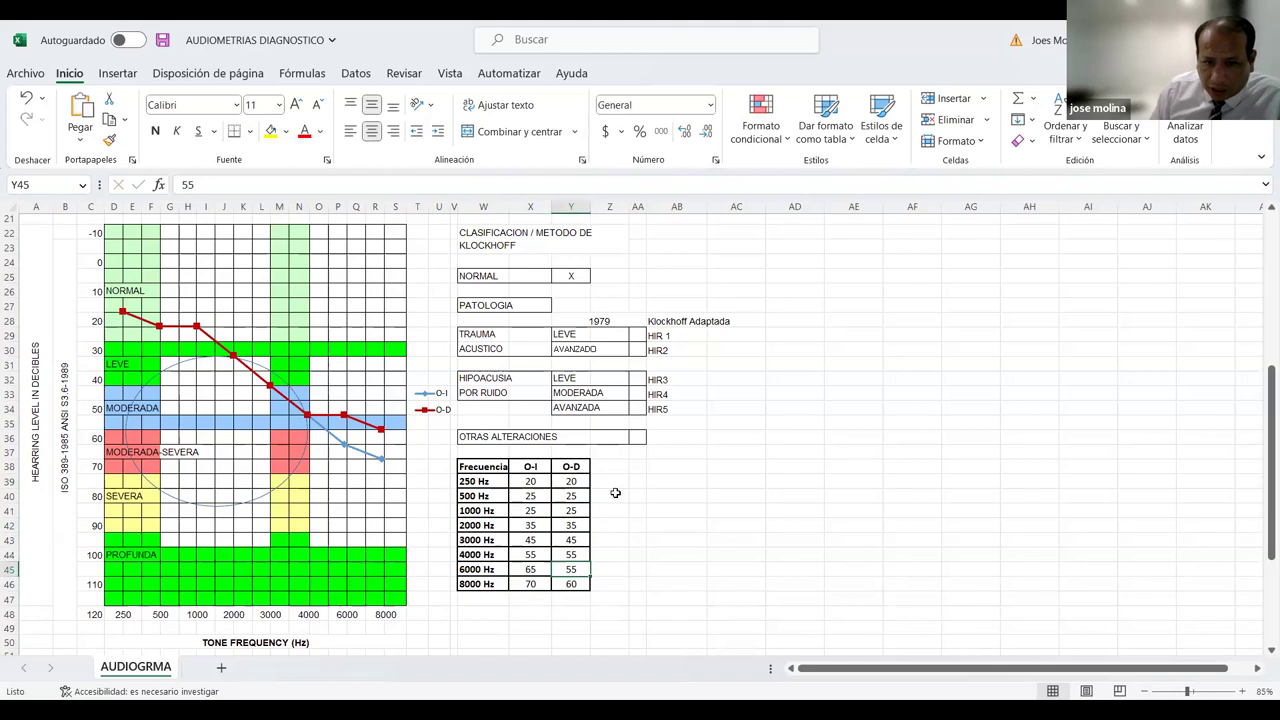
{"action": "type", "text": "65"}
{"action": "key", "text": "Return"}
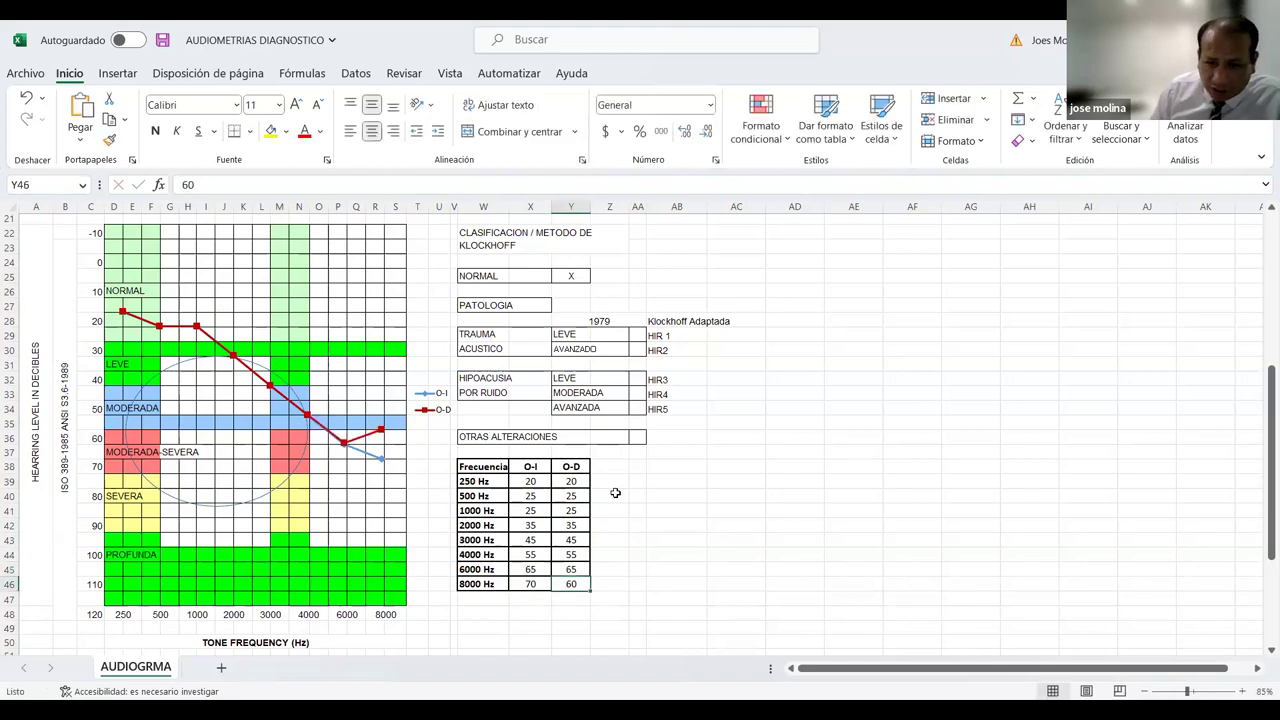
{"action": "type", "text": "70"}
{"action": "key", "text": "Return"}
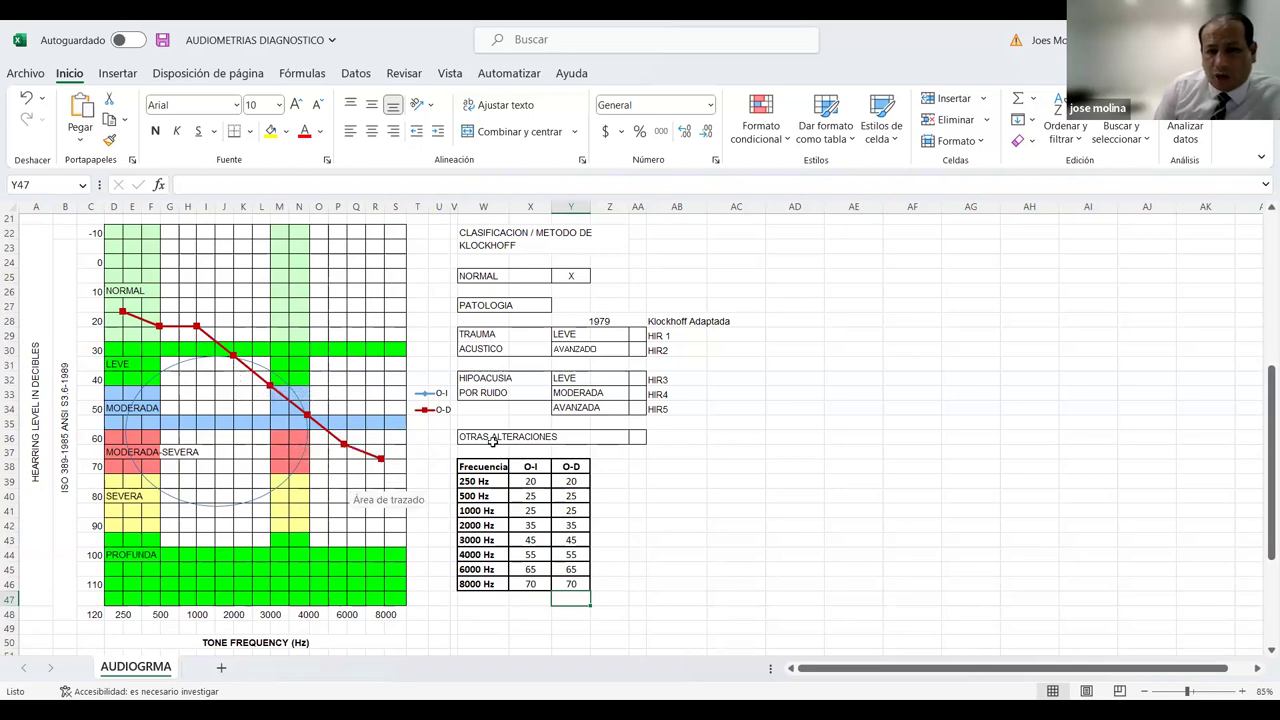
{"action": "left_click", "coordinate": [640, 336]}
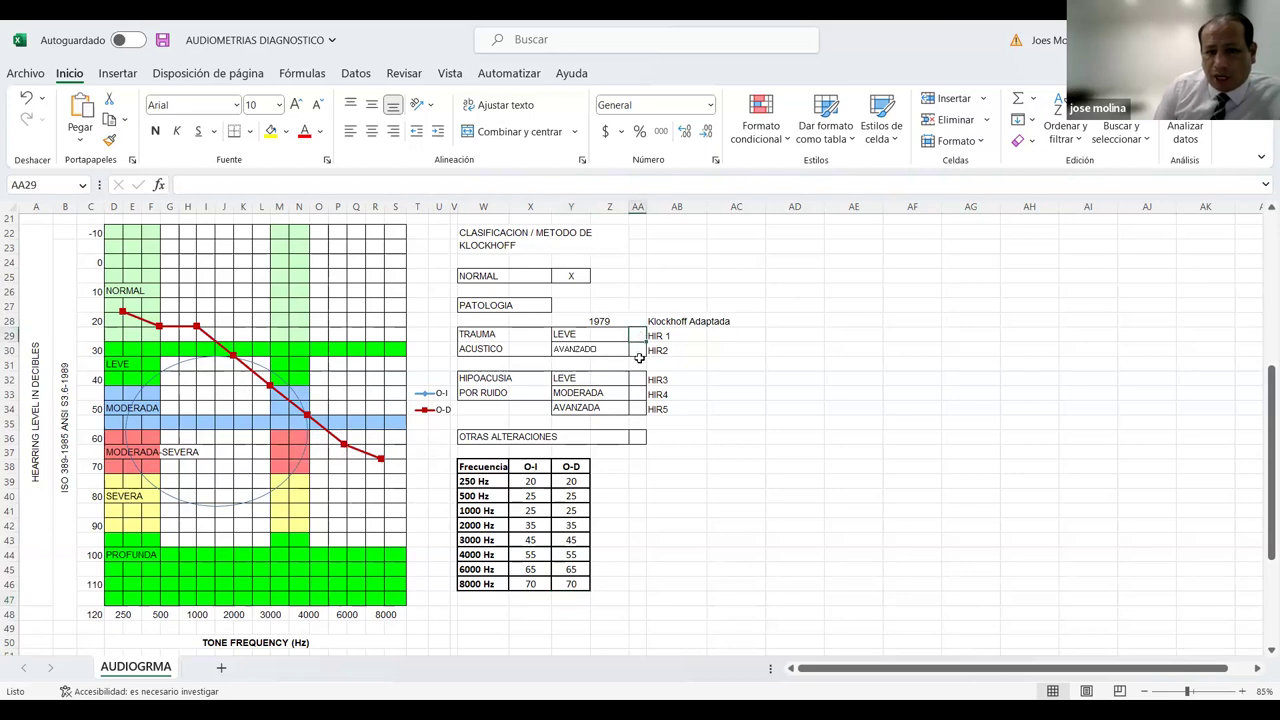
{"action": "type", "text": "x"}
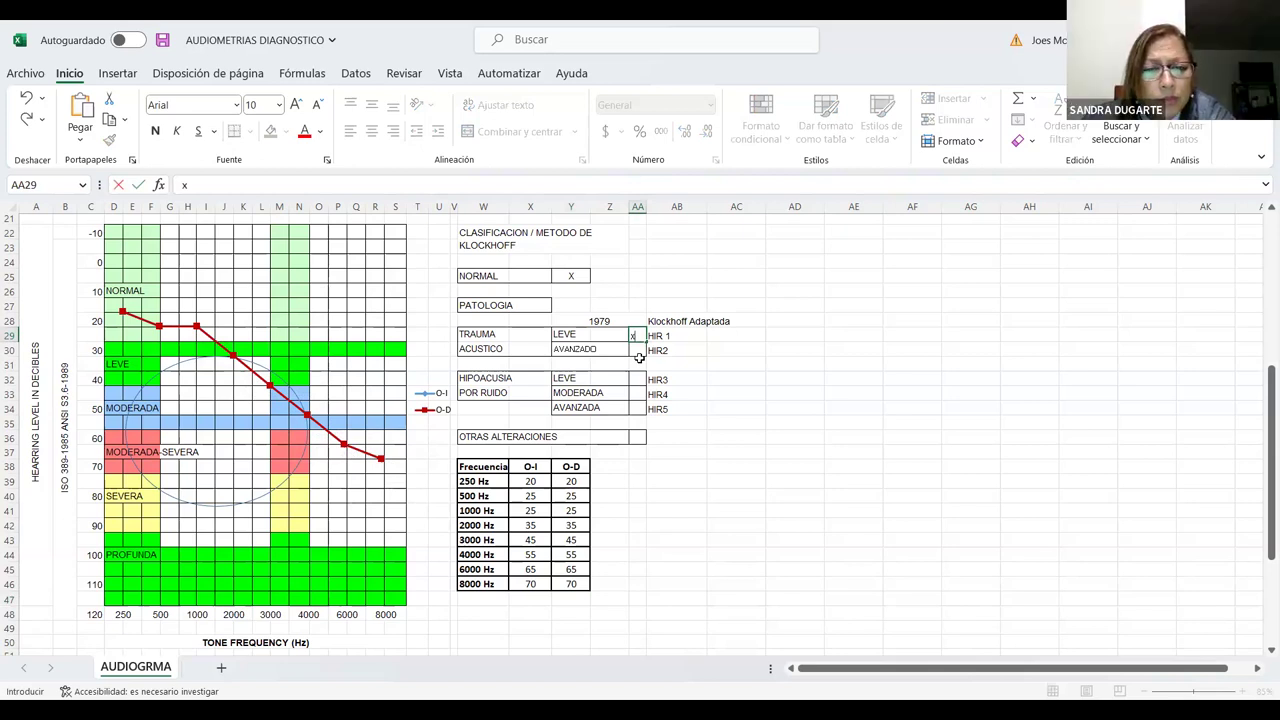
{"action": "key", "text": "Return"}
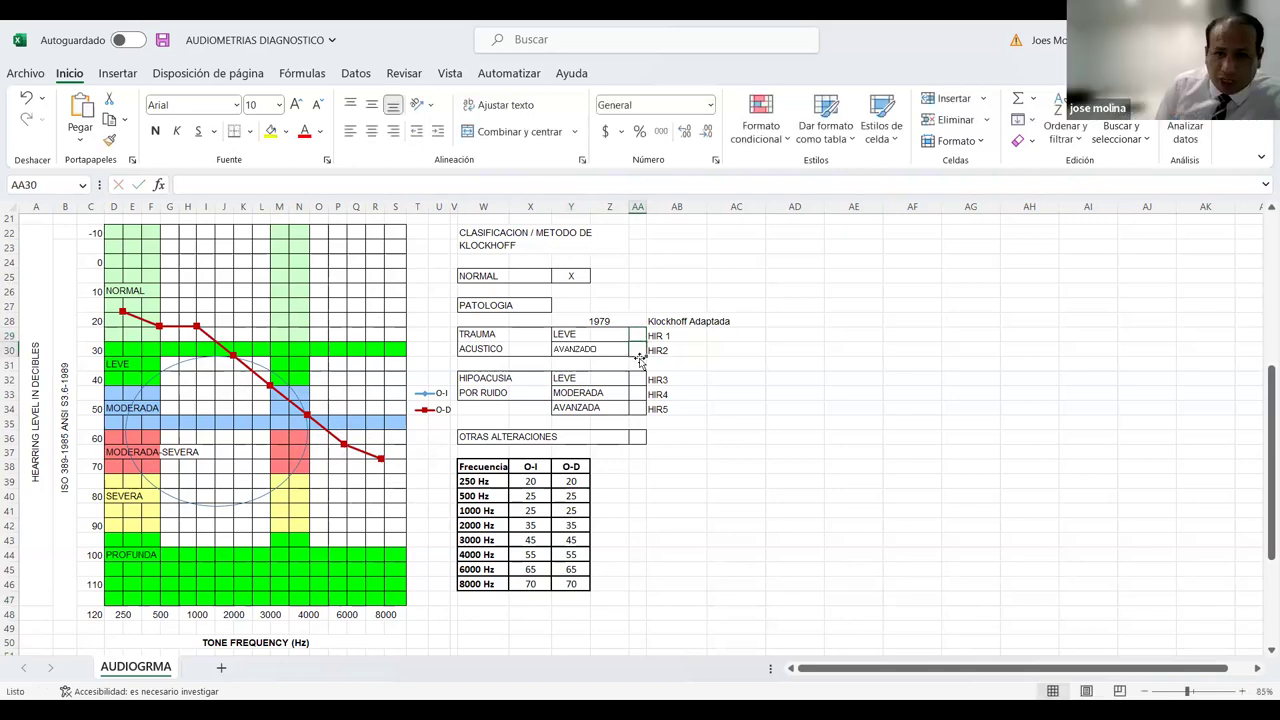
{"action": "type", "text": "x"}
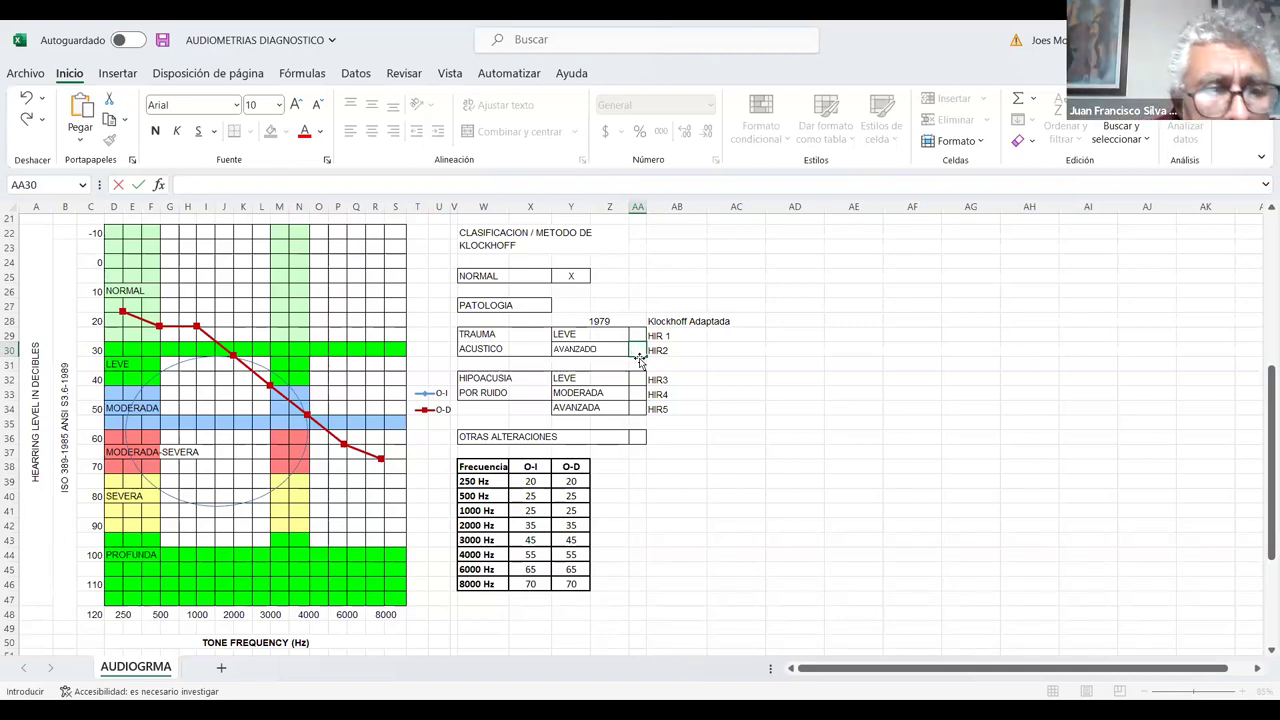
{"action": "key", "text": "Escape"}
- Mark the MODERADA row (HIR4) of HIPOACUSIA POR RUIDO with an x in the Klockhoff classification
{"action": "key", "text": "Down"}
{"action": "key", "text": "Down"}
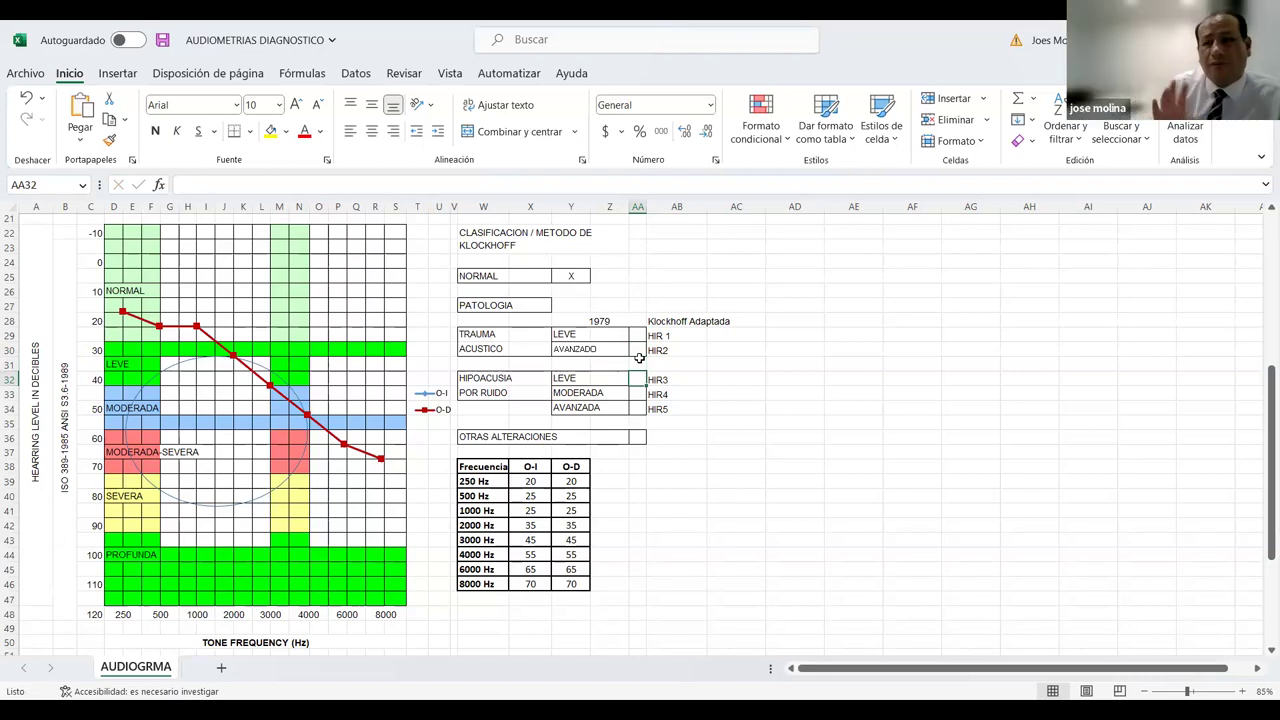
{"action": "key", "text": "Down"}
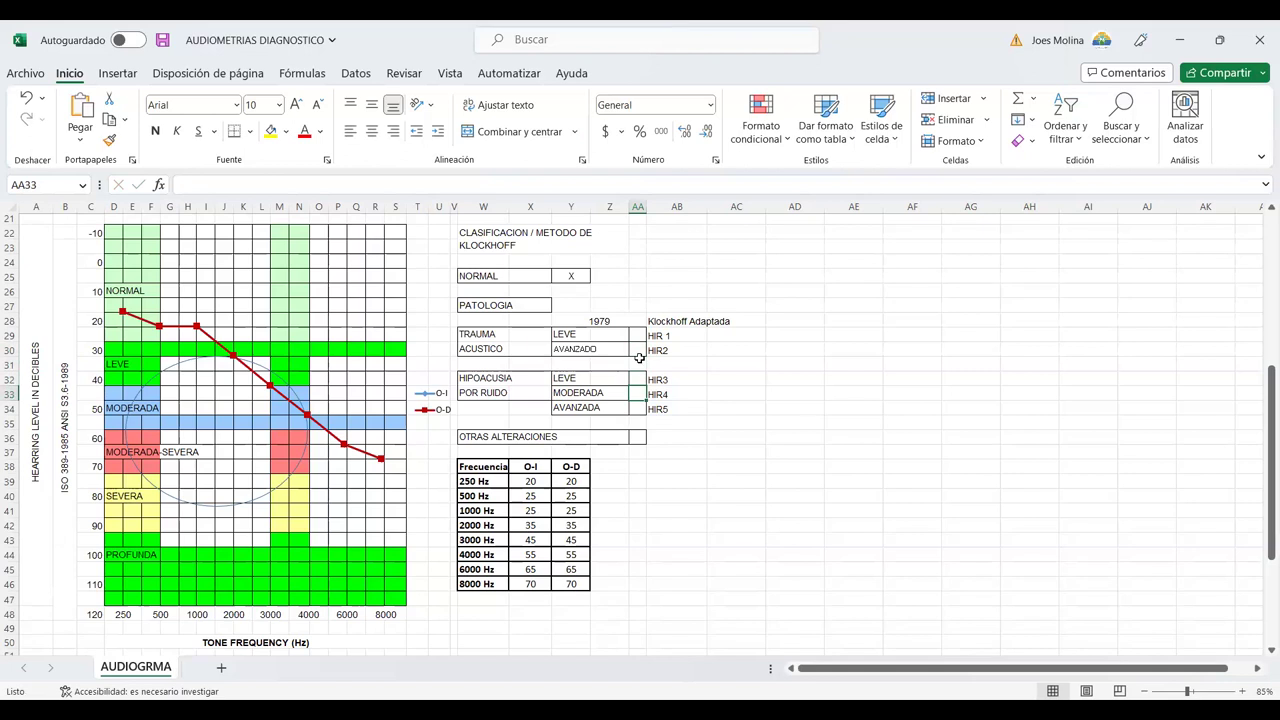
{"action": "type", "text": "x"}
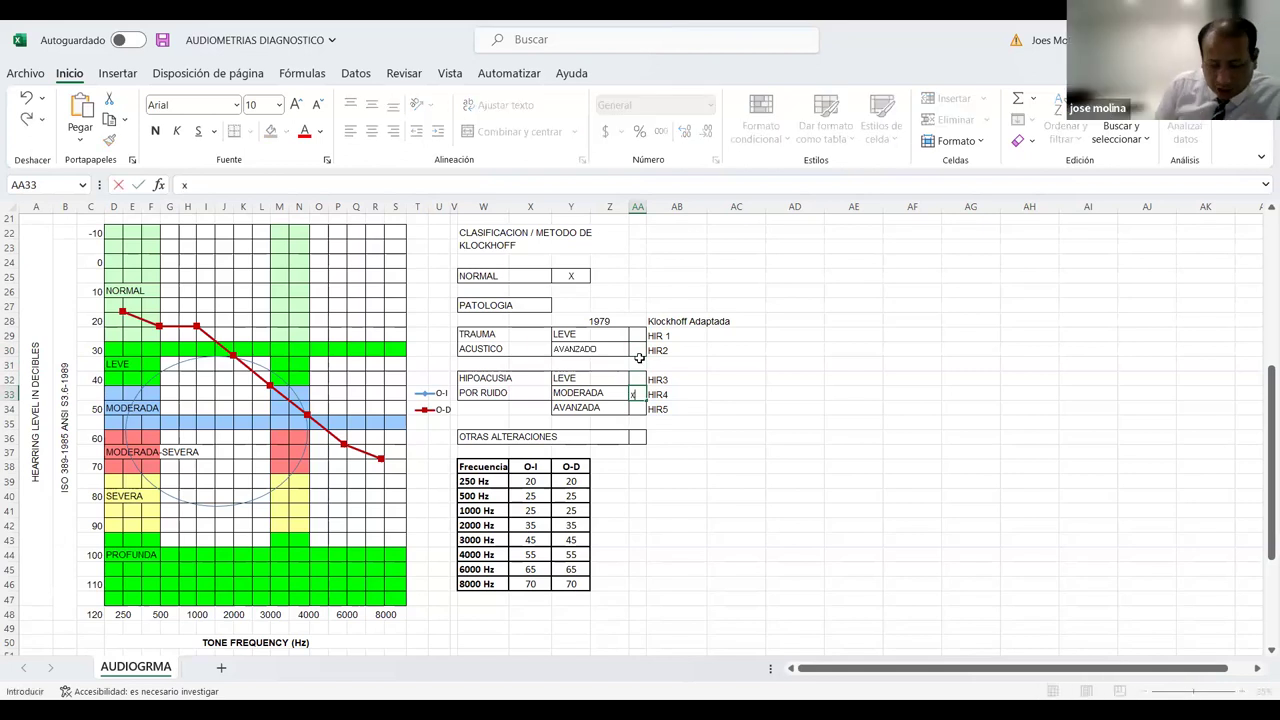
{"action": "key", "text": "Return"}
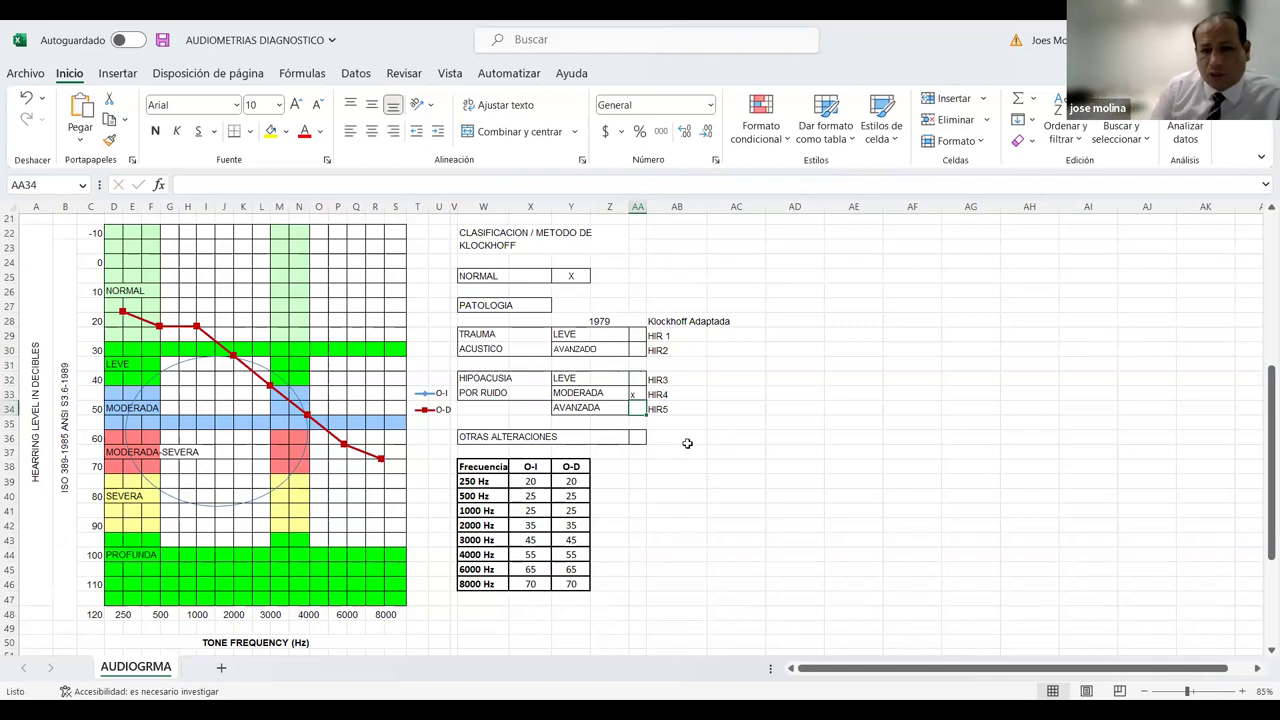
{"action": "left_click", "coordinate": [703, 493]}
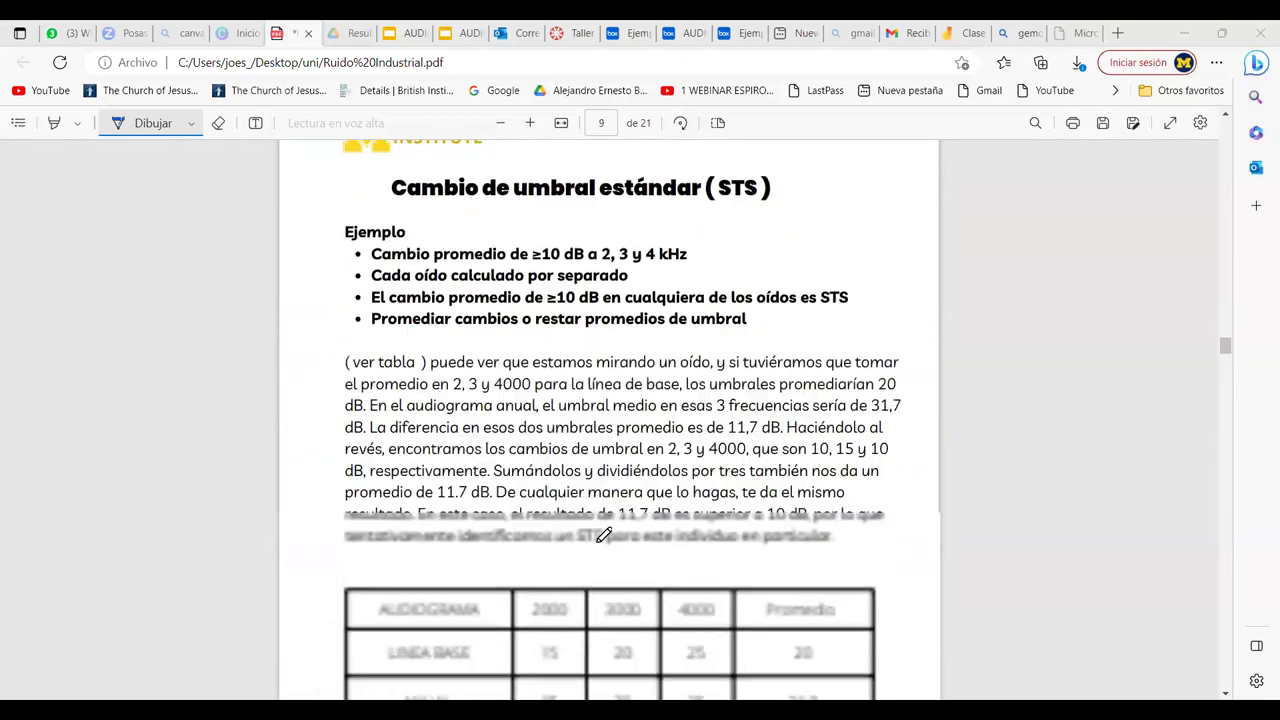
- Cross out HIR TIPO 1, HIR TIPO 2 and HIR TIPO 3 in the adapted Klockhoff classification chart on page 15 of the PDF
{"action": "scroll", "coordinate": [604, 535], "scroll_direction": "down", "scroll_amount": 5}
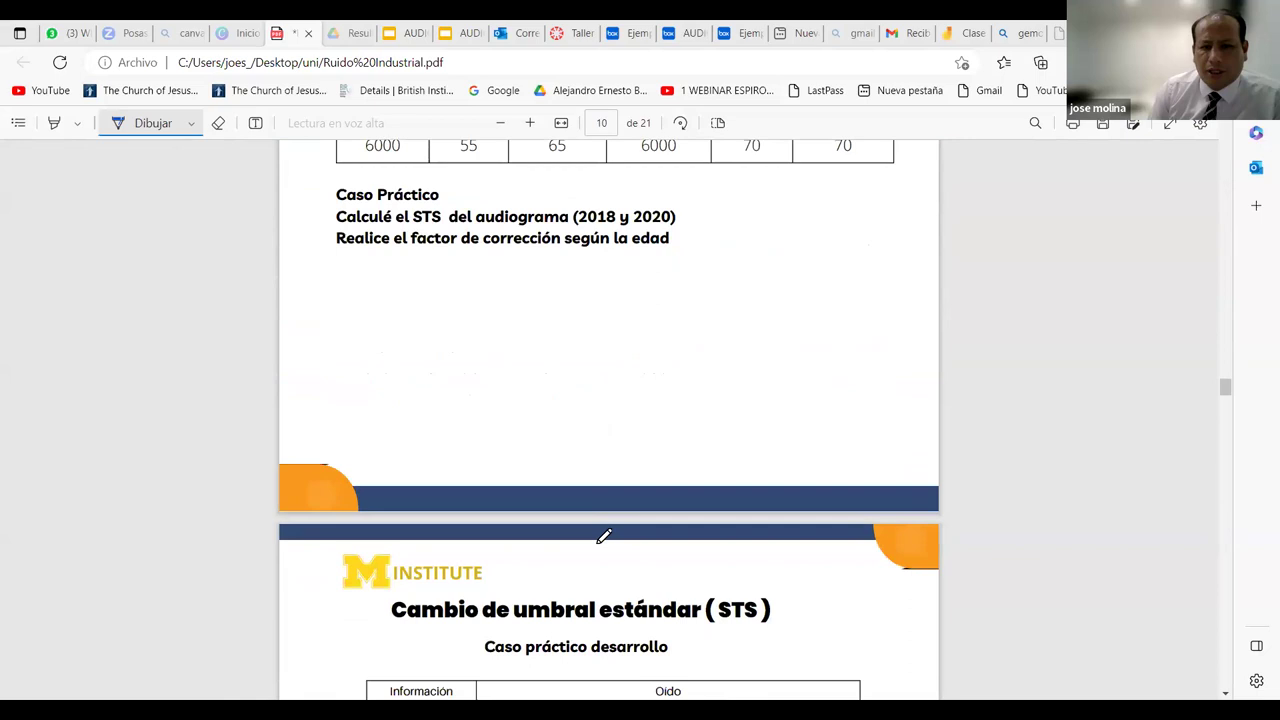
{"action": "scroll", "coordinate": [604, 535], "scroll_direction": "down", "scroll_amount": 15}
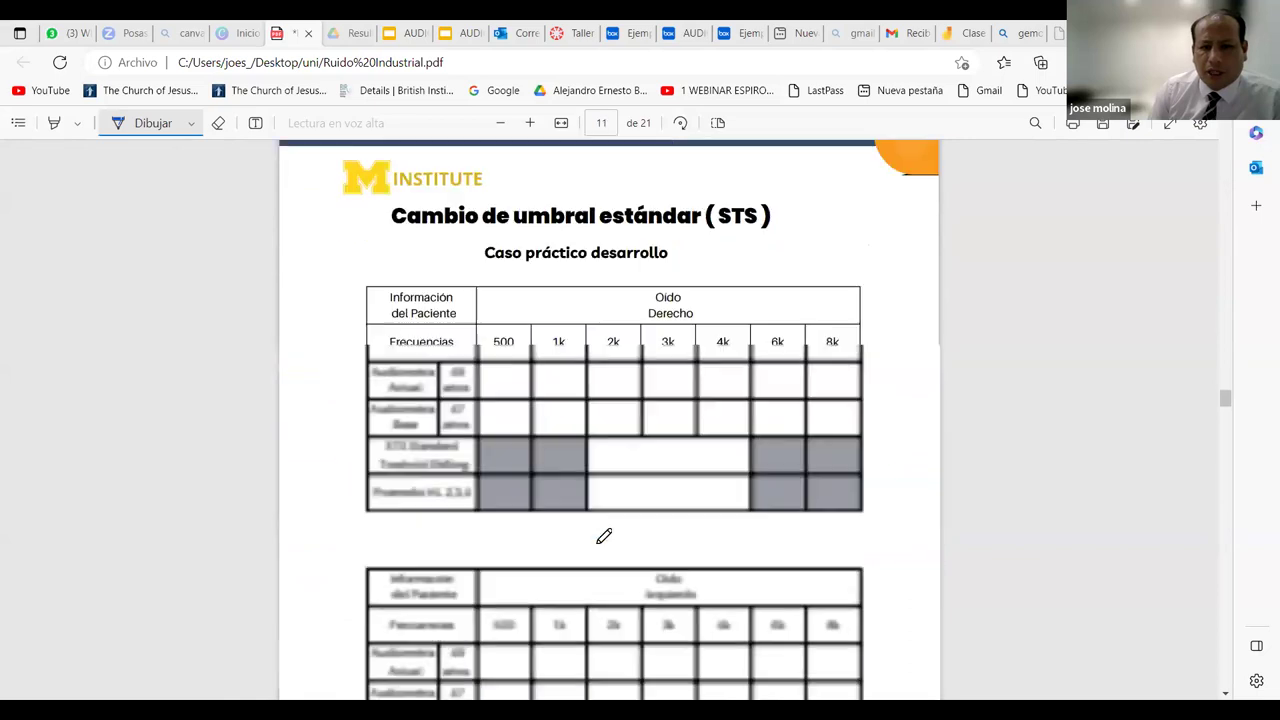
{"action": "scroll", "coordinate": [533, 465], "scroll_direction": "down", "scroll_amount": 5}
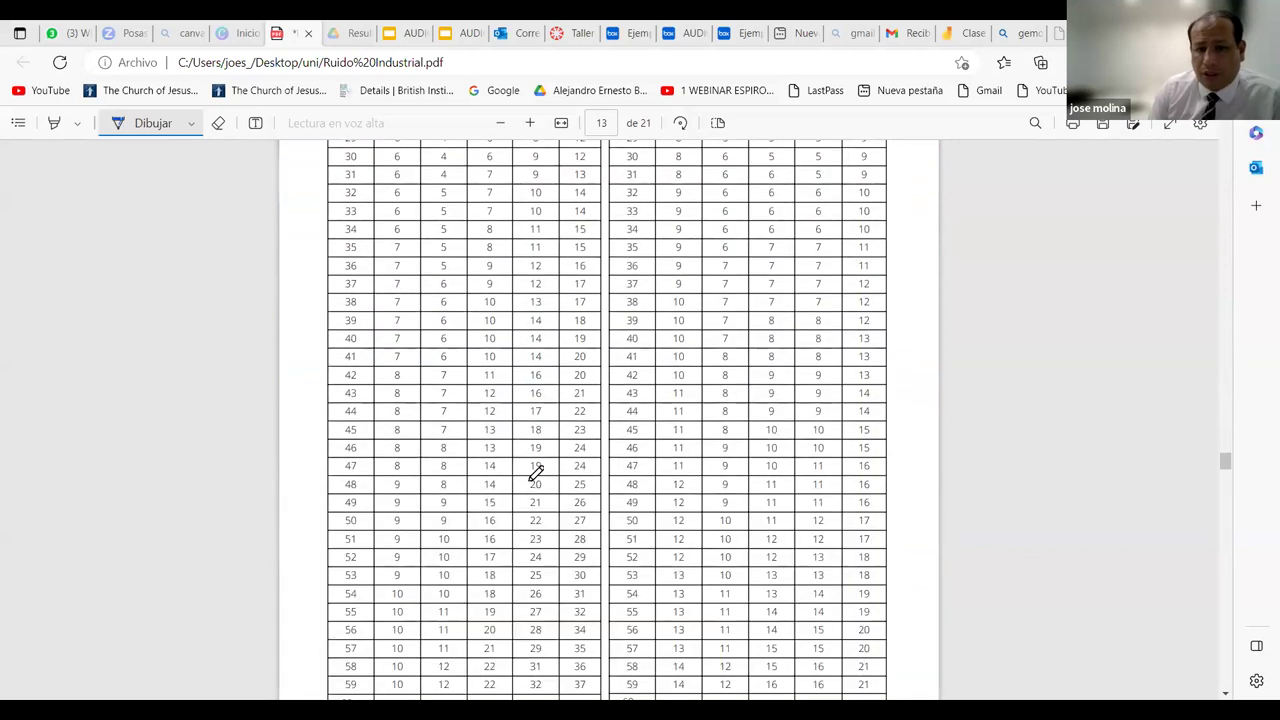
{"action": "scroll", "coordinate": [535, 471], "scroll_direction": "down", "scroll_amount": 8}
{"action": "scroll", "coordinate": [706, 383], "scroll_direction": "down", "scroll_amount": 10}
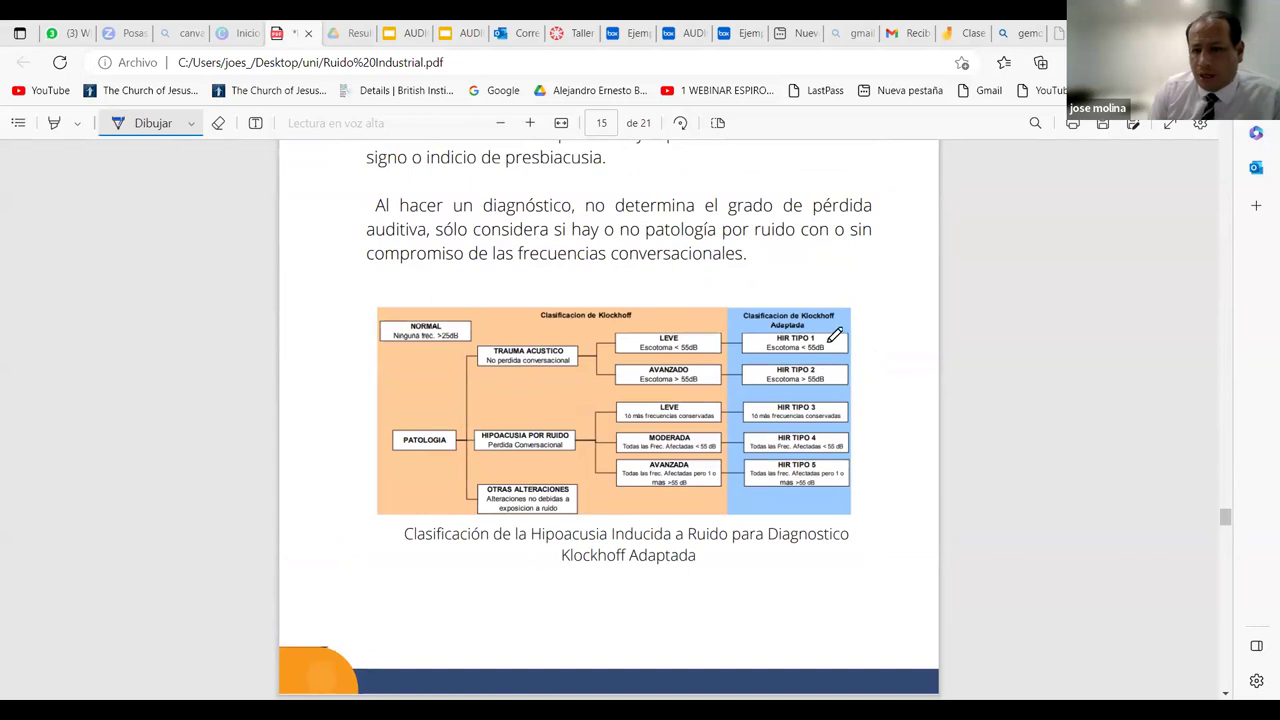
{"action": "left_click_drag", "start_coordinate": [829, 337], "coordinate": [845, 349]}
{"action": "mouse_move", "coordinate": [845, 337]}
{"action": "left_mouse_down"}
{"action": "mouse_move", "coordinate": [829, 349]}
{"action": "mouse_move", "coordinate": [848, 367]}
{"action": "mouse_move", "coordinate": [849, 418]}
{"action": "mouse_move", "coordinate": [837, 418]}
{"action": "left_mouse_up"}
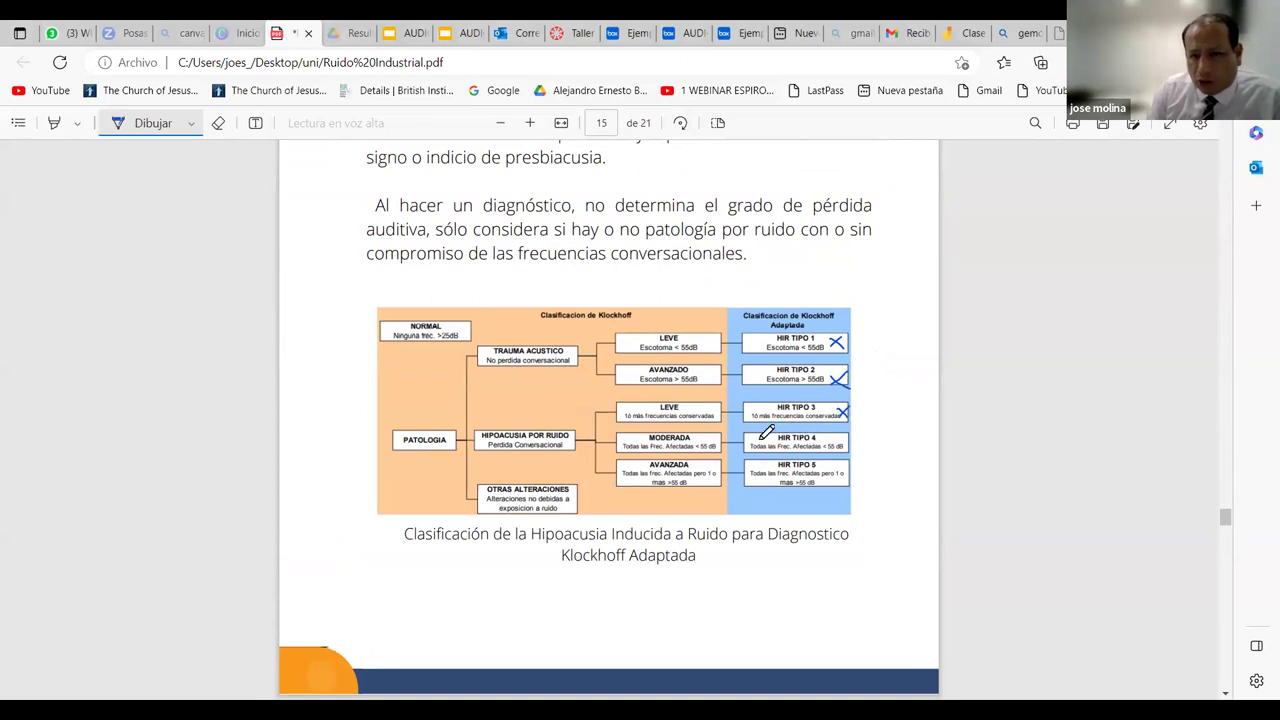
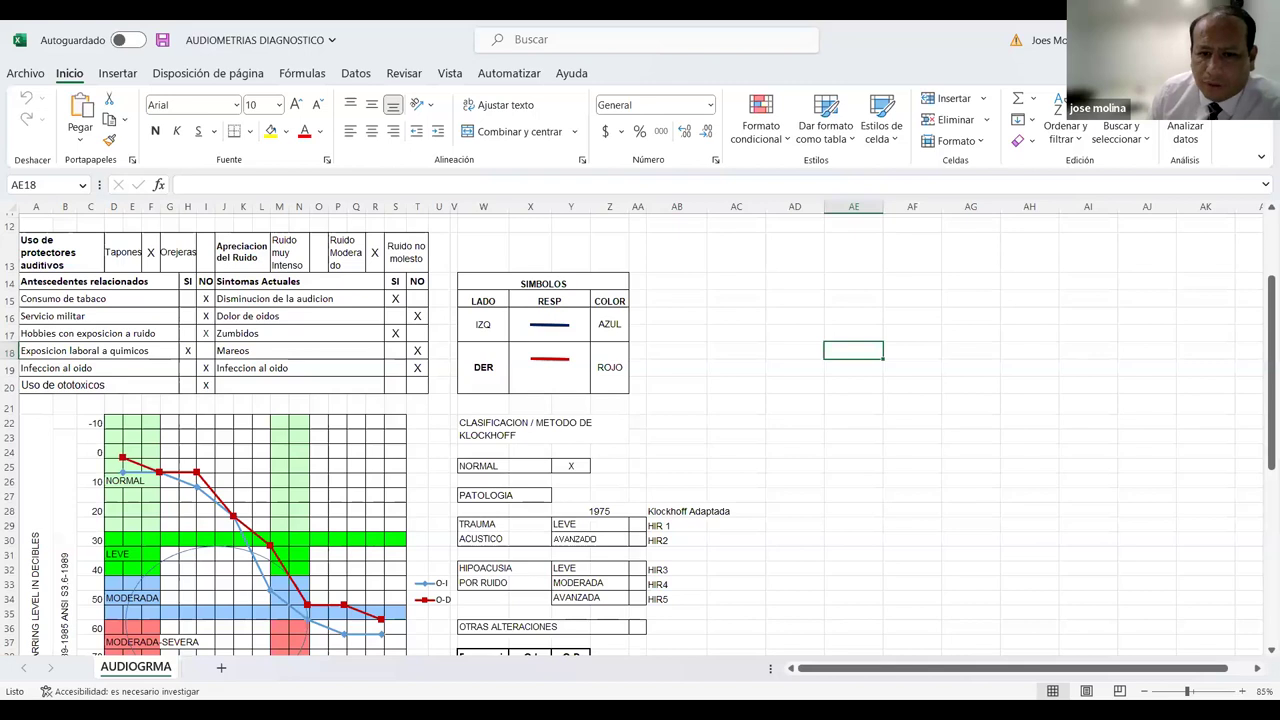
- Enter the O-D values 85, 75 and 70 for 250, 500 and 1000 Hz in the Frecuencia table of AUDIOMETRIAS DIAGNOSTICO
{"action": "scroll", "coordinate": [803, 512], "scroll_direction": "down", "scroll_amount": 3}
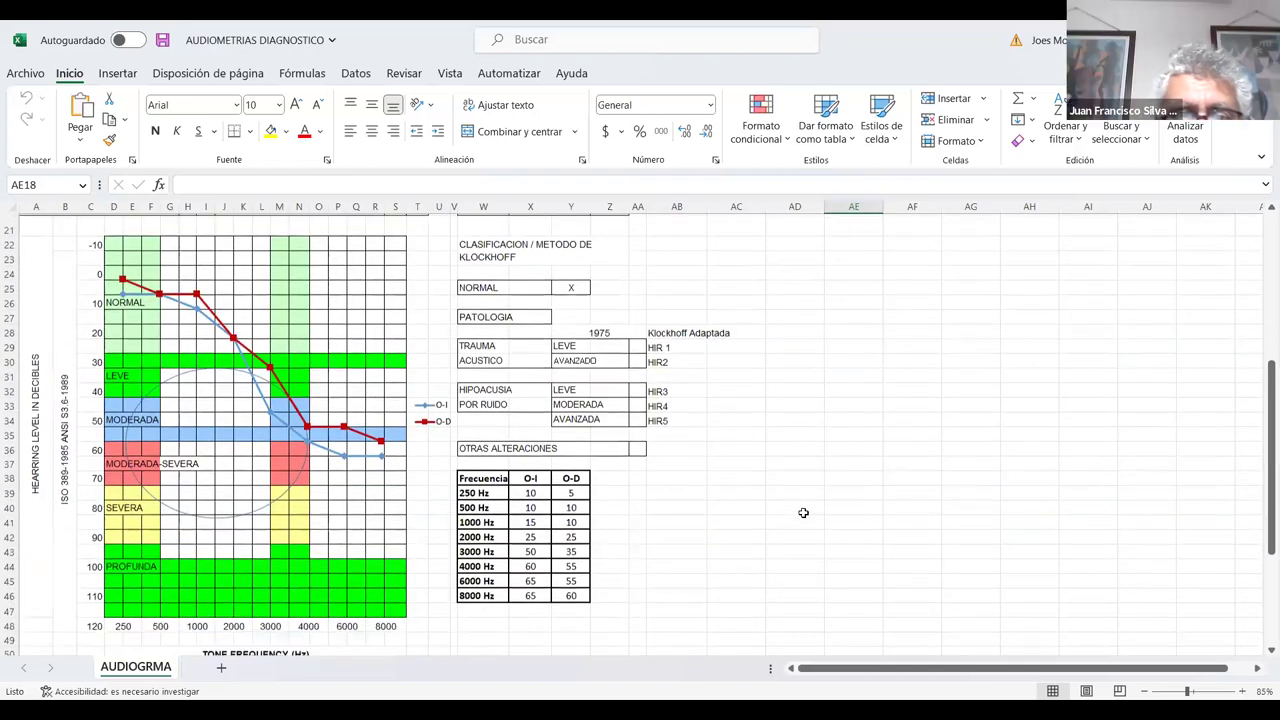
{"action": "scroll", "coordinate": [773, 500], "scroll_direction": "down", "scroll_amount": 1}
{"action": "left_click", "coordinate": [571, 483]}
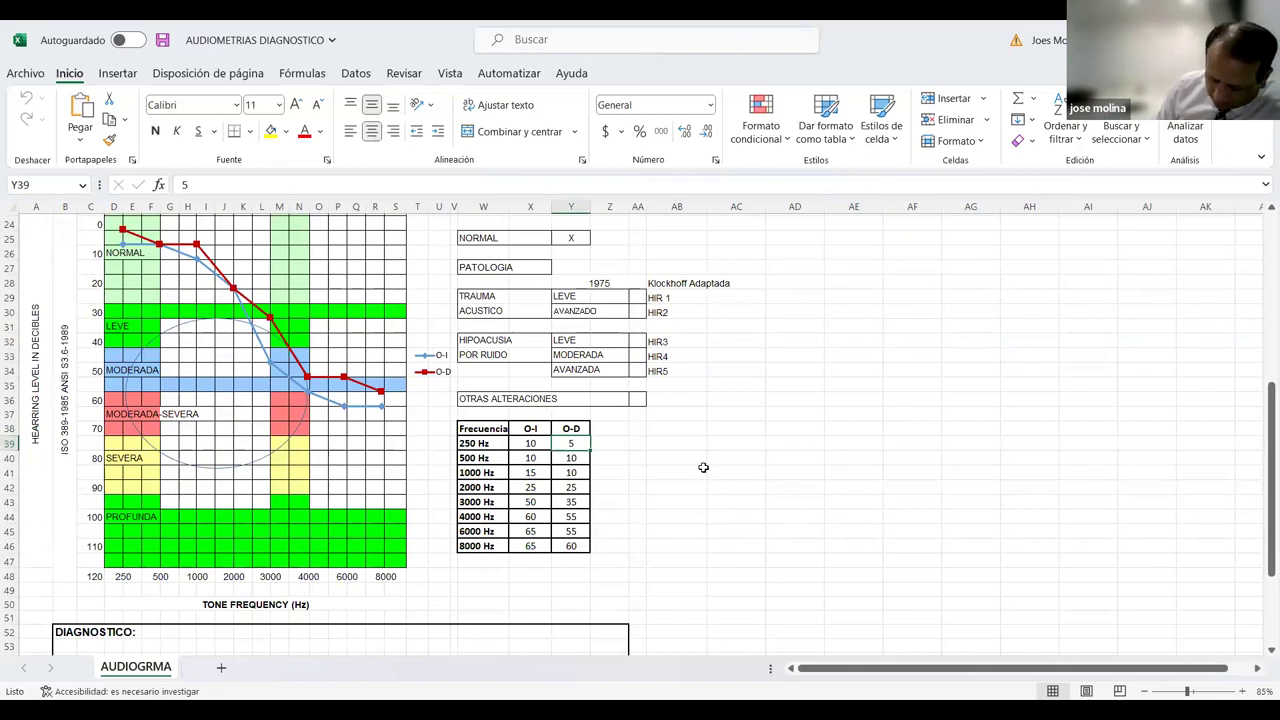
{"action": "type", "text": "85"}
{"action": "key", "text": "Return"}
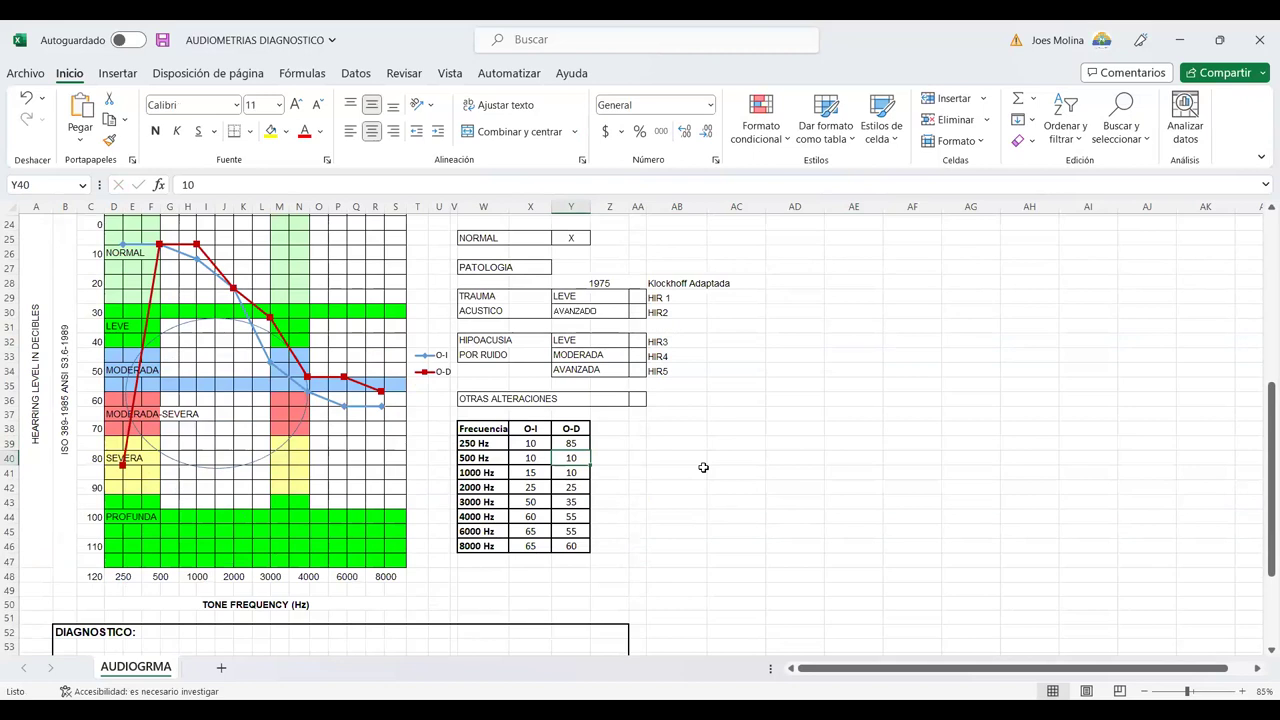
{"action": "type", "text": "75"}
{"action": "key", "text": "Return"}
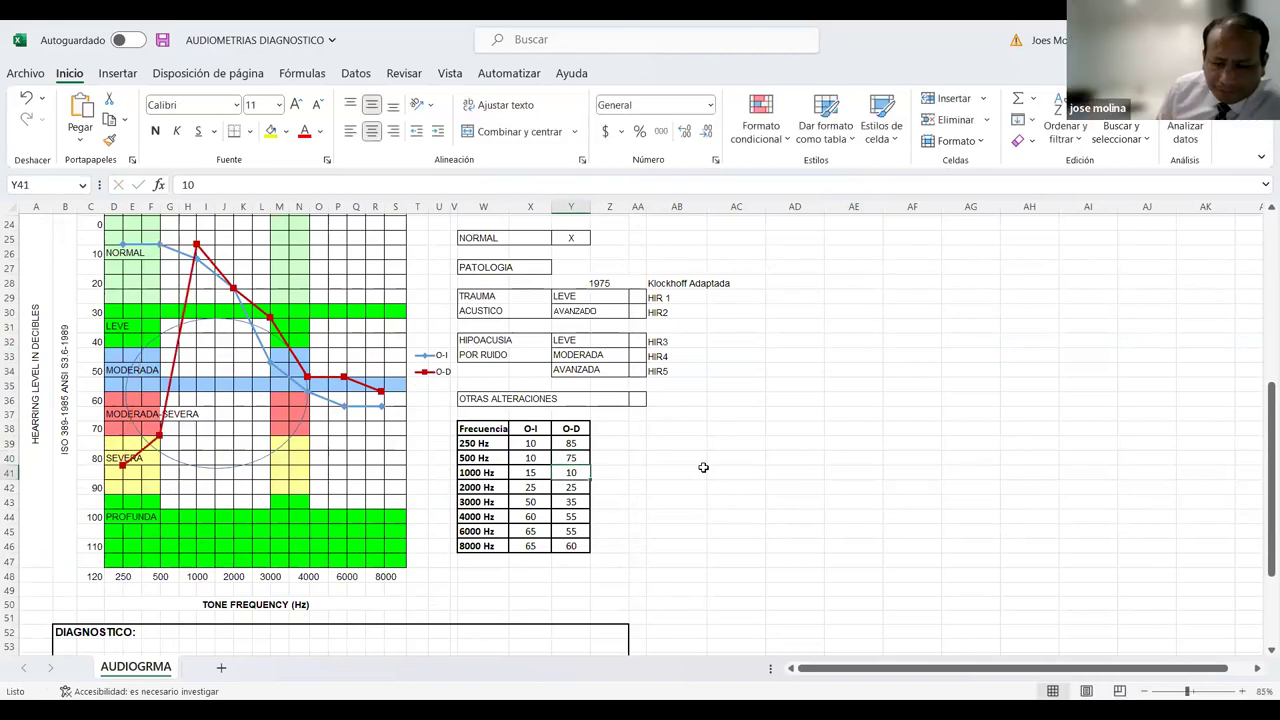
{"action": "type", "text": "70"}
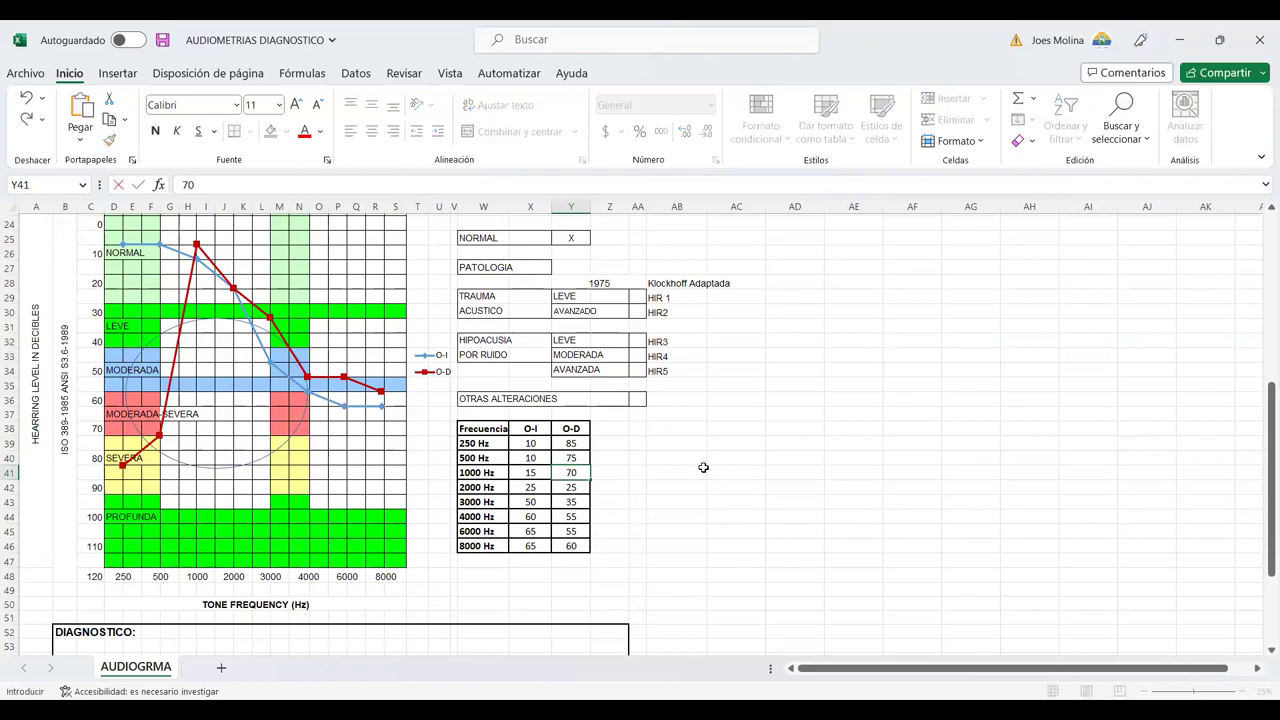
{"action": "key", "text": "Return"}
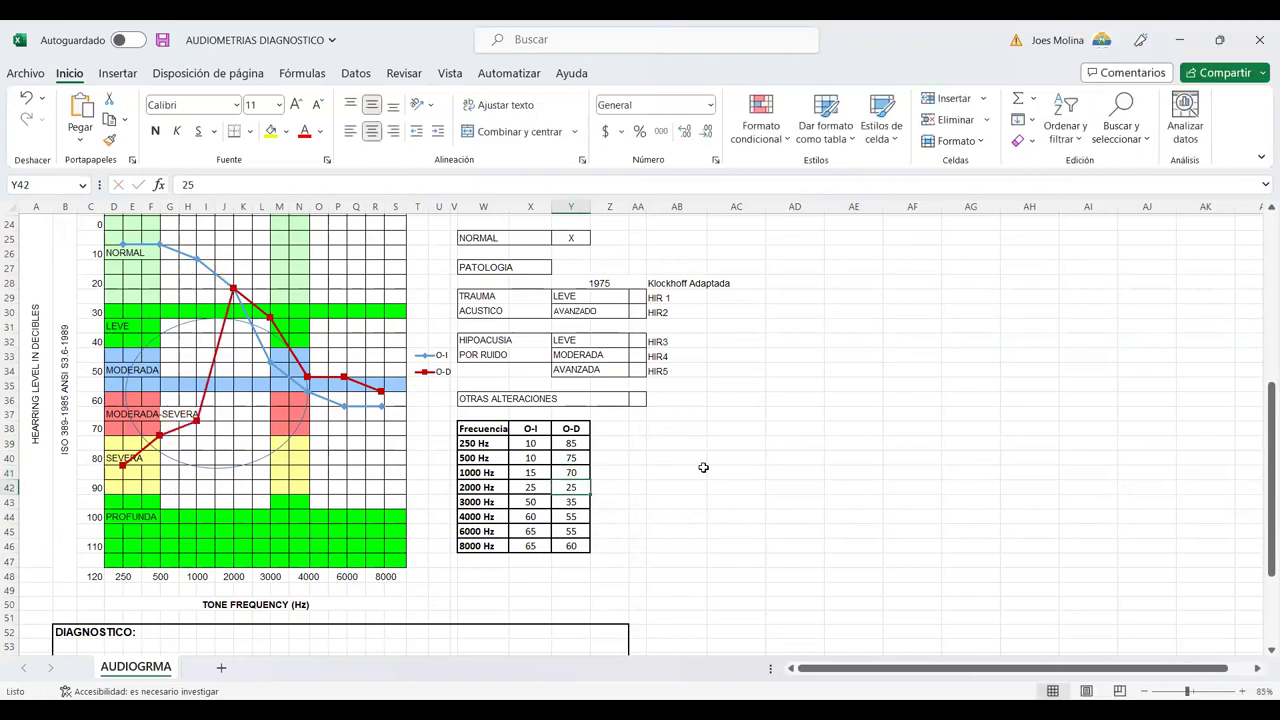
- Set the O-D values to 90 at 2000 Hz and 95 at 3000 Hz
{"action": "type", "text": "90"}
{"action": "key", "text": "Return"}
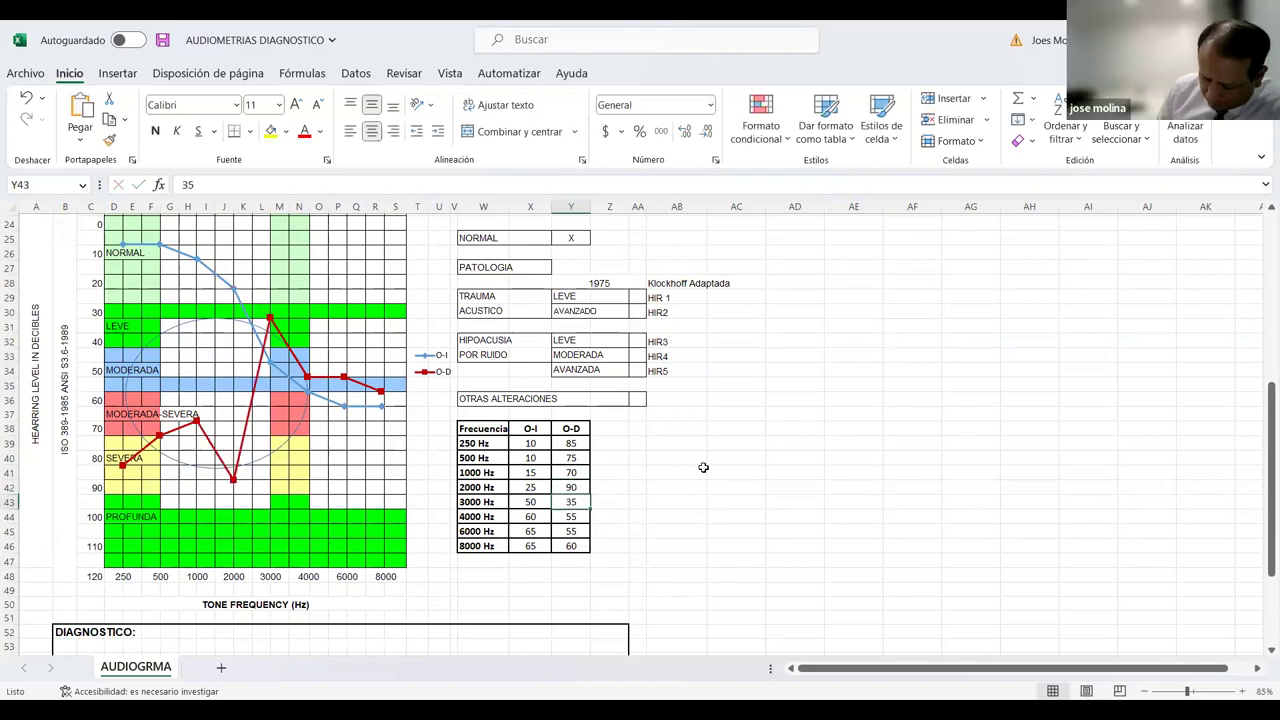
{"action": "type", "text": "95"}
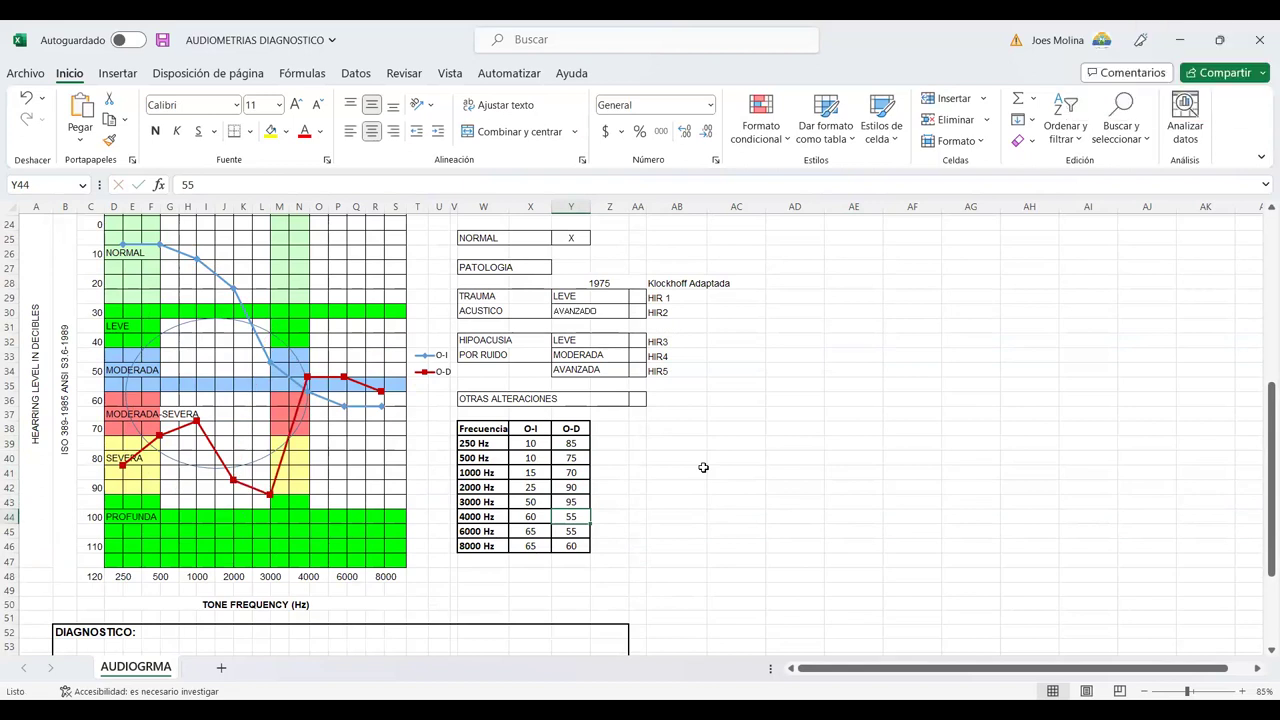
- Set the O-D value at 4000 Hz to 45
{"action": "type", "text": "4"}
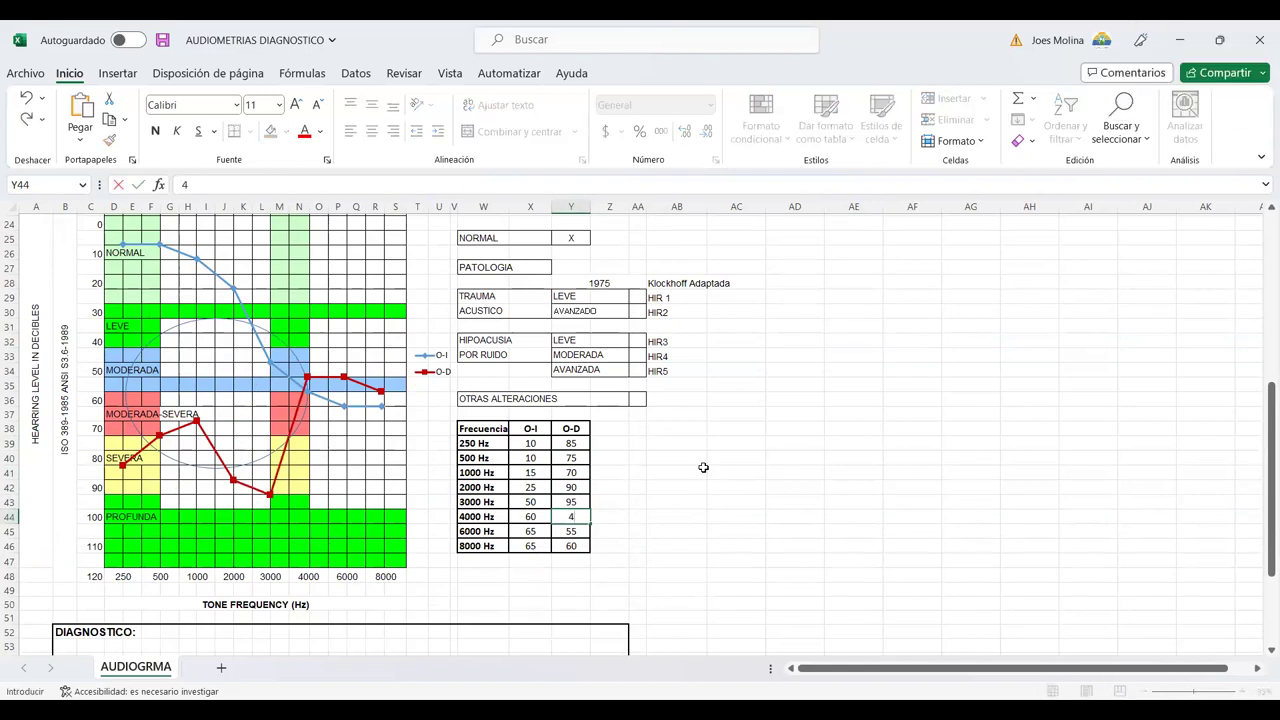
{"action": "type", "text": "5"}
{"action": "key", "text": "Return"}
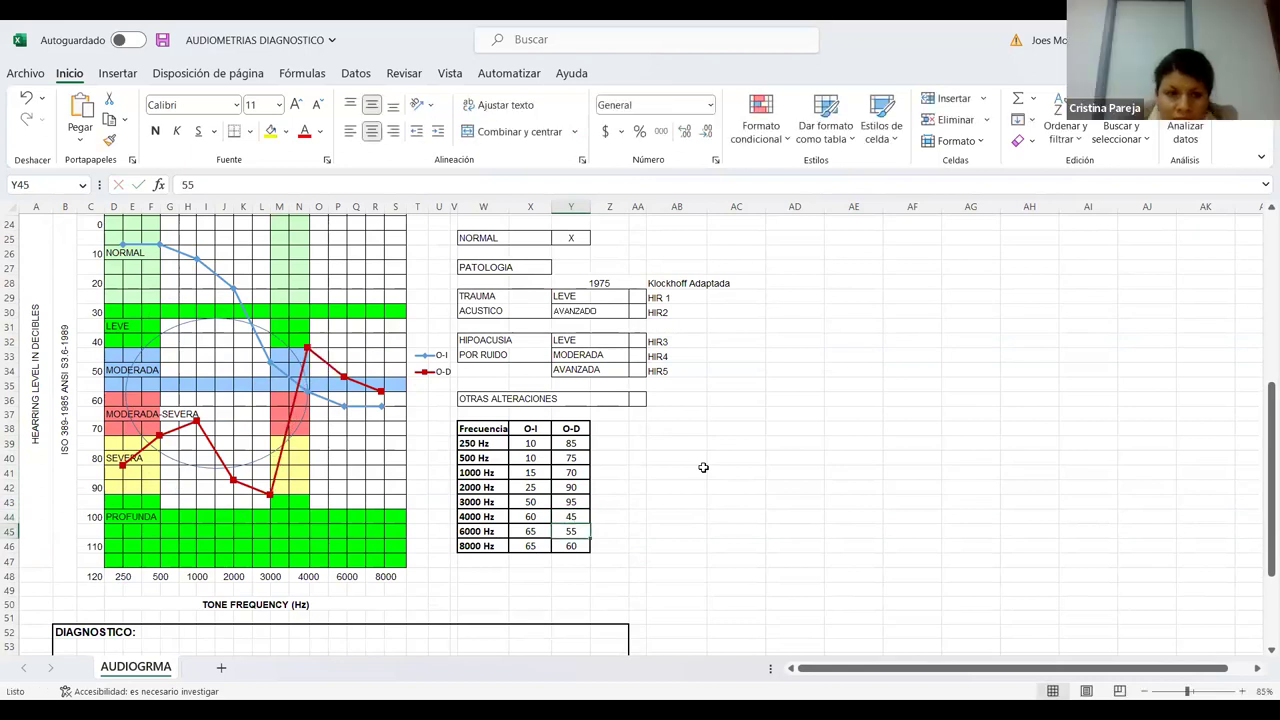
- Set the O-D values to 95 at 4000 Hz and 65 at 6000 Hz
{"action": "key", "text": "Up"}
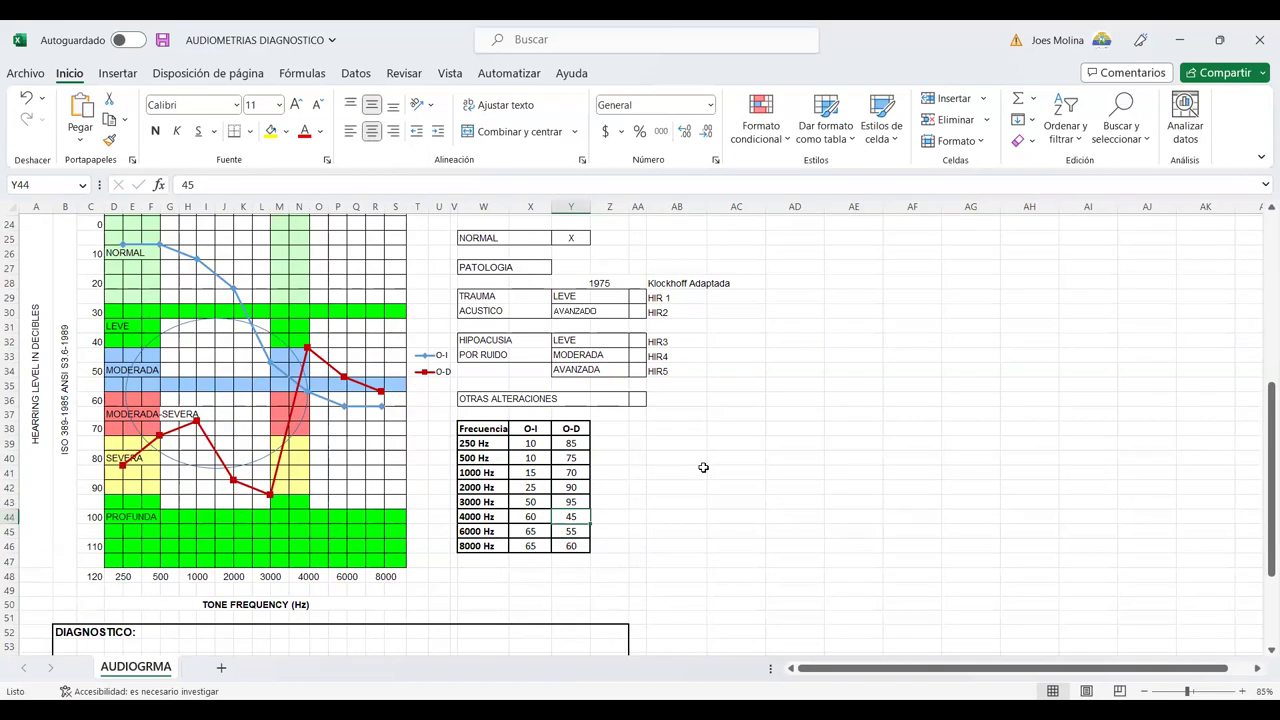
{"action": "type", "text": "8"}
{"action": "key", "text": "BackSpace"}
{"action": "type", "text": "95"}
{"action": "key", "text": "Return"}
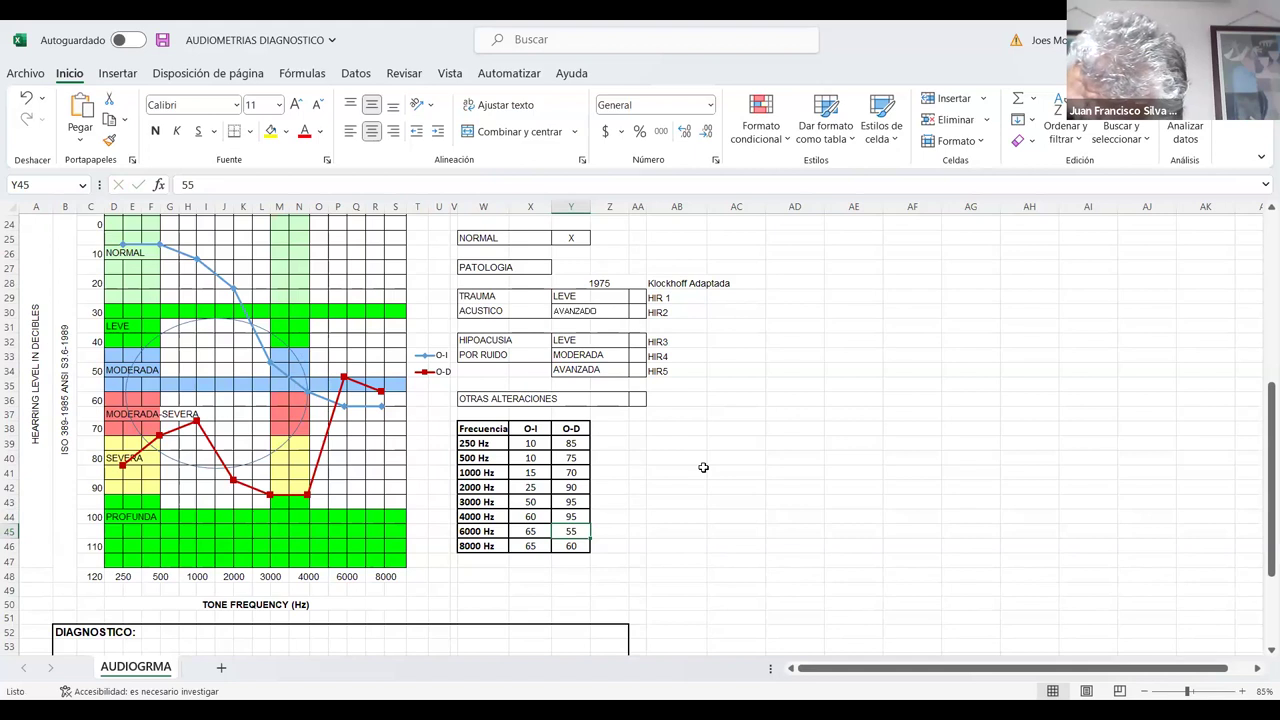
{"action": "type", "text": "65"}
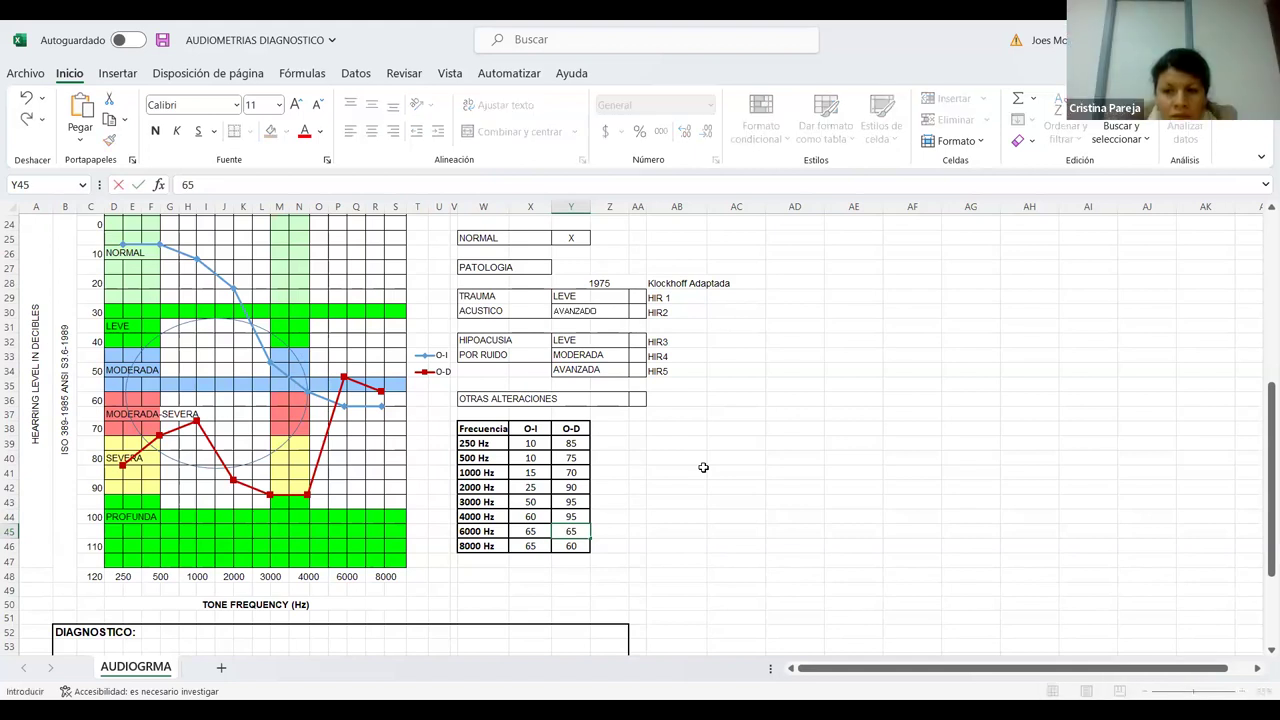
{"action": "key", "text": "Return"}
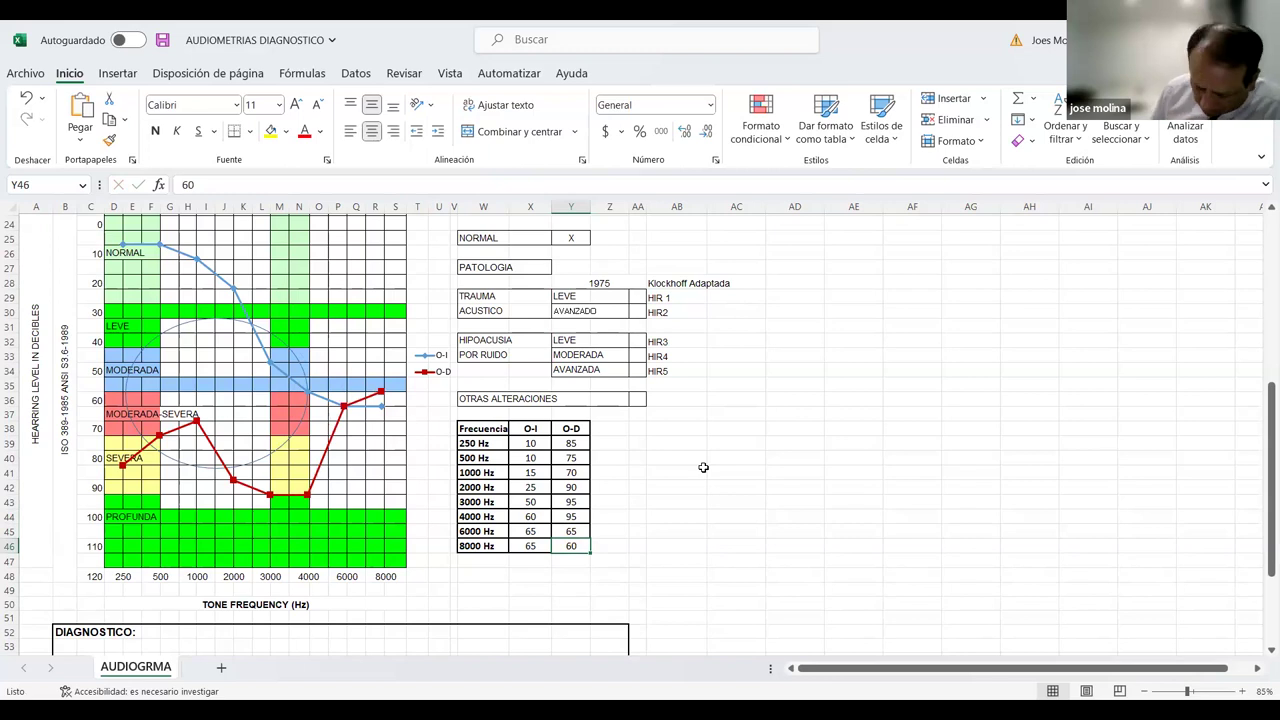
- Set the O-D value at 8000 Hz to 50
{"action": "type", "text": "50"}
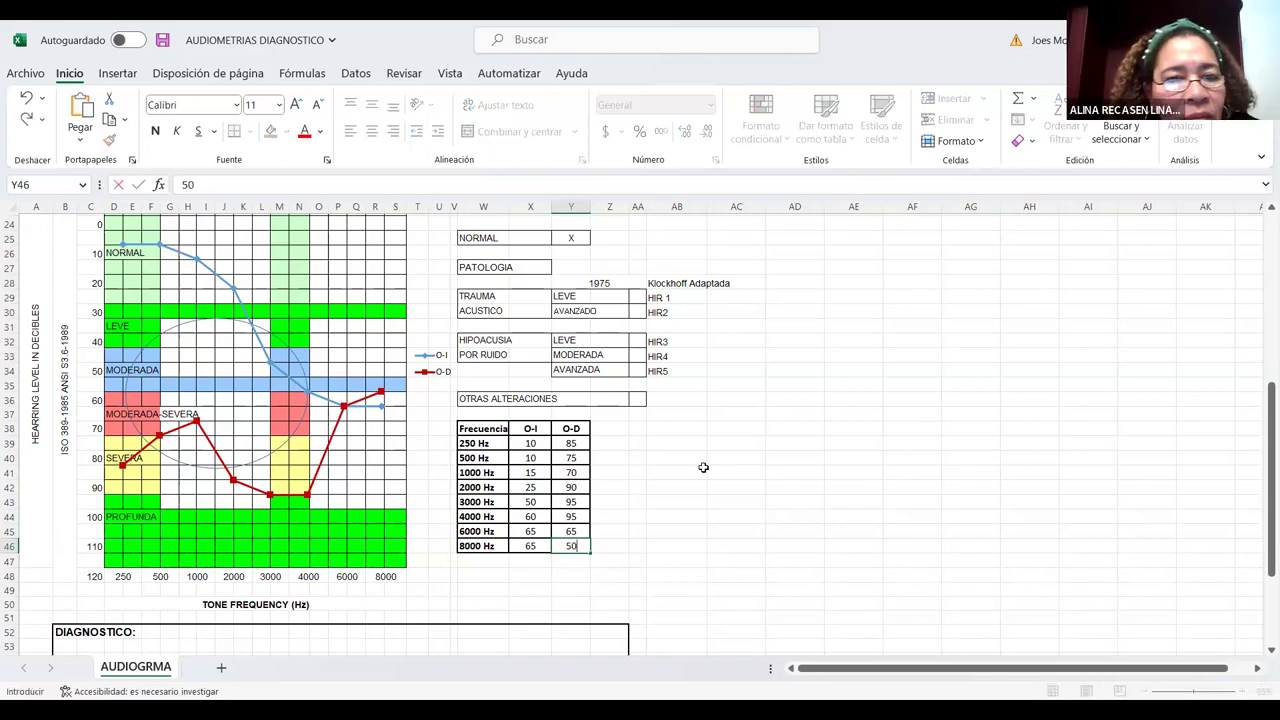
{"action": "left_click", "coordinate": [737, 517]}
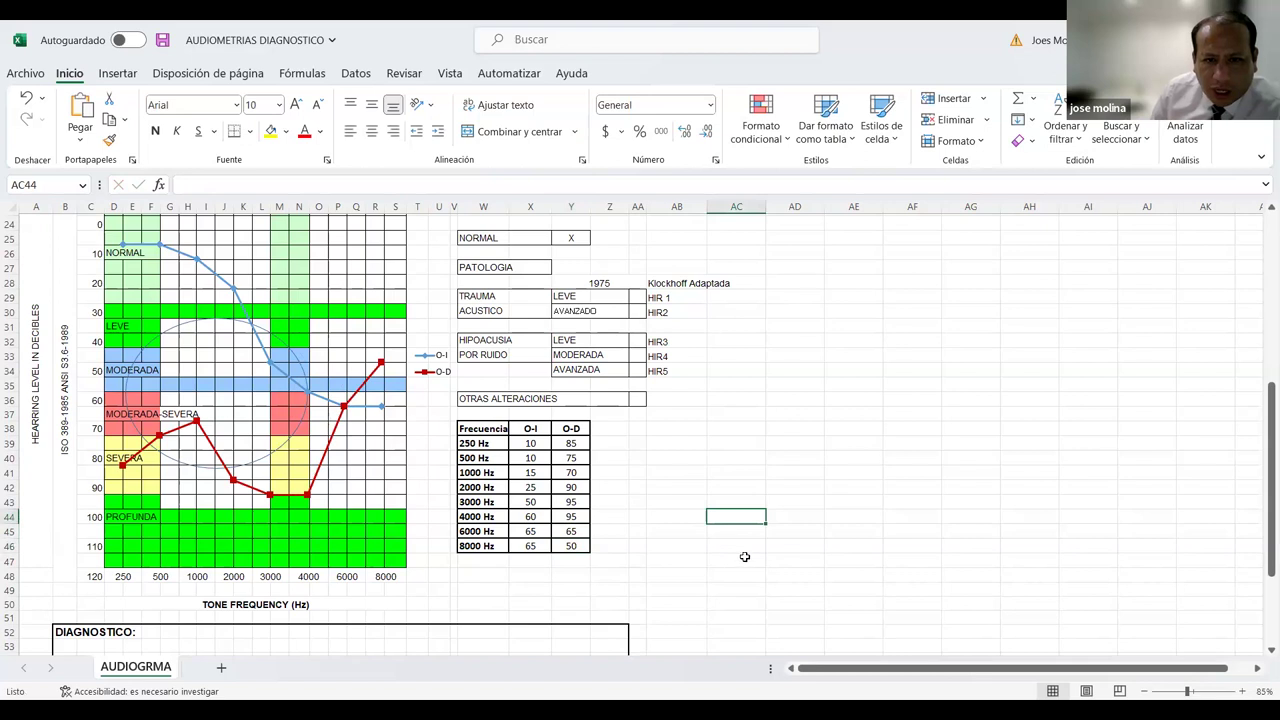
{"action": "left_click", "coordinate": [543, 447]}
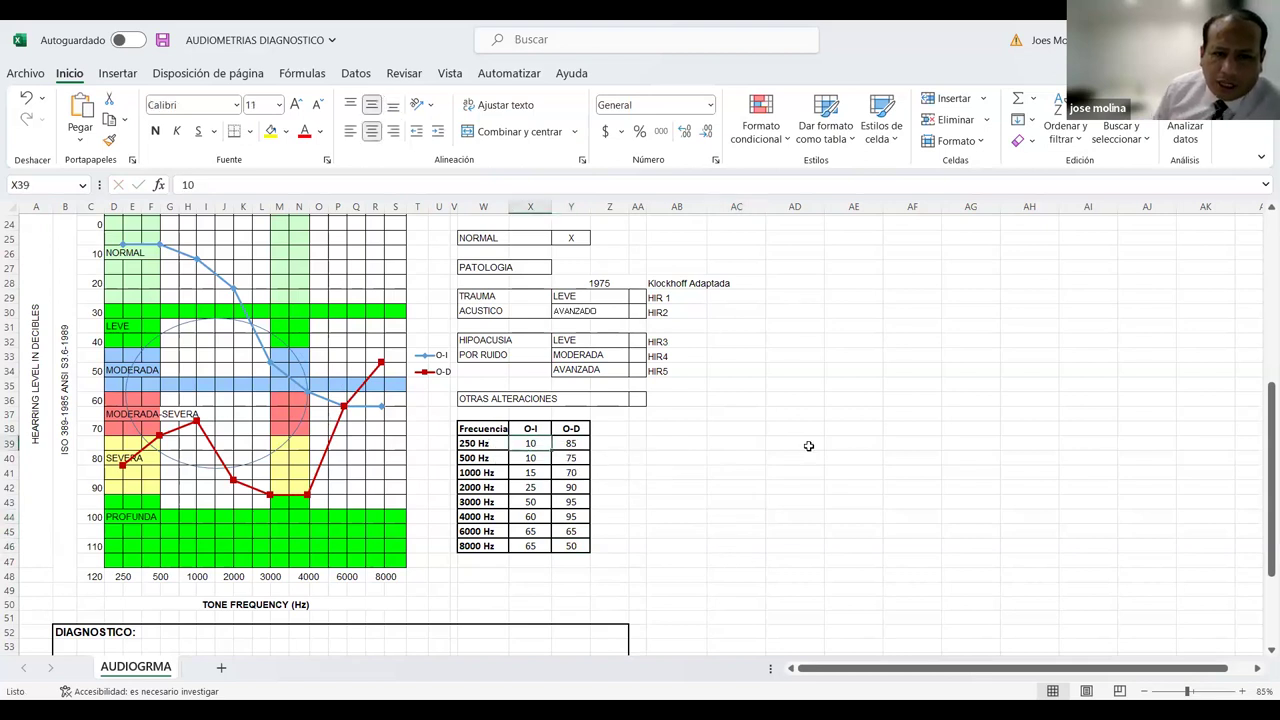
- Set the O-D value at 8000 Hz to 40 in the Frecuencia table
{"action": "left_click", "coordinate": [576, 547]}
{"action": "type", "text": "40"}
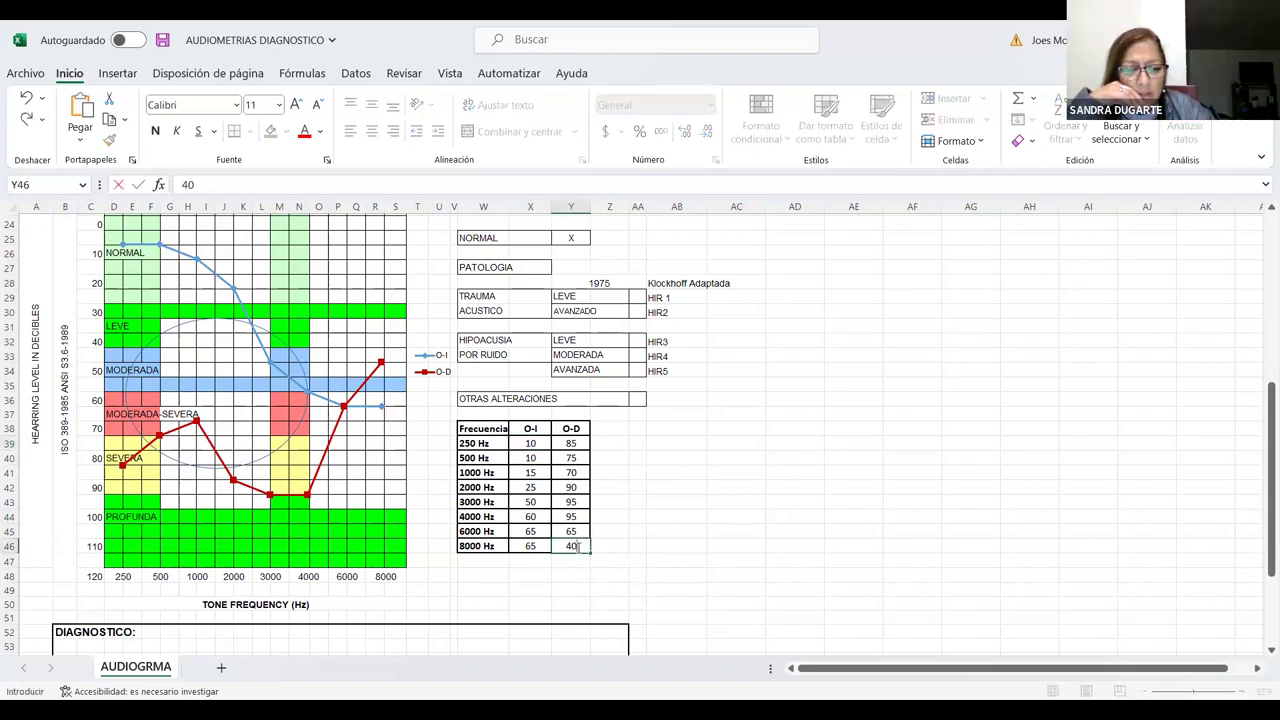
{"action": "key", "text": "Return"}
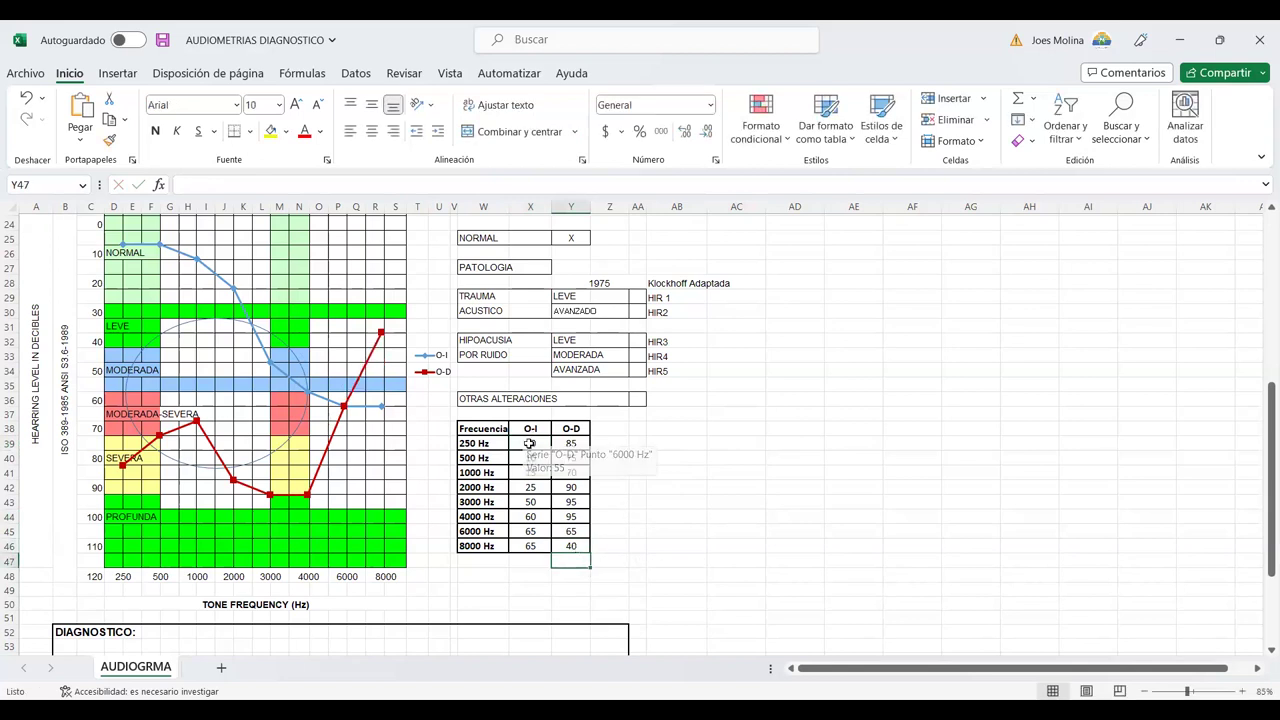
- Enter the O-I values 70, 65, 70 and 90 for 250, 500, 1000 and 2000 Hz in the Frecuencia table
{"action": "left_click", "coordinate": [531, 443]}
{"action": "key", "text": "Return"}
{"action": "left_click", "coordinate": [533, 443]}
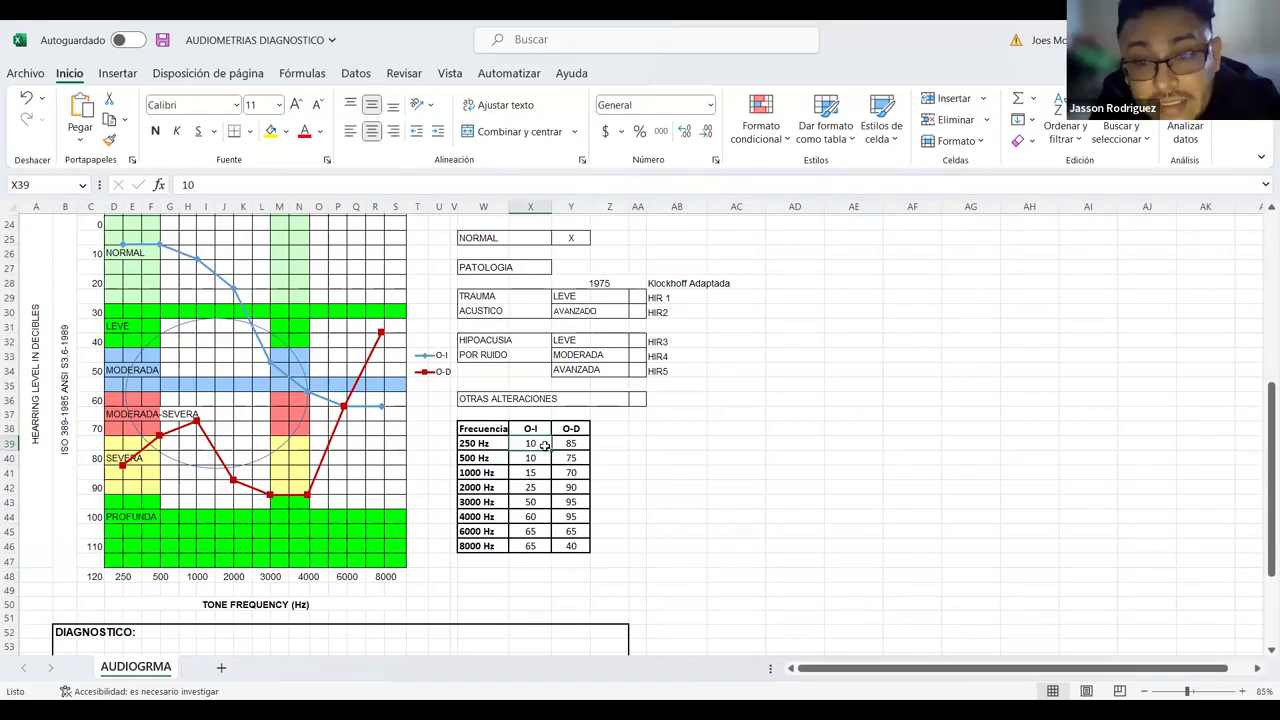
{"action": "type", "text": "7"}
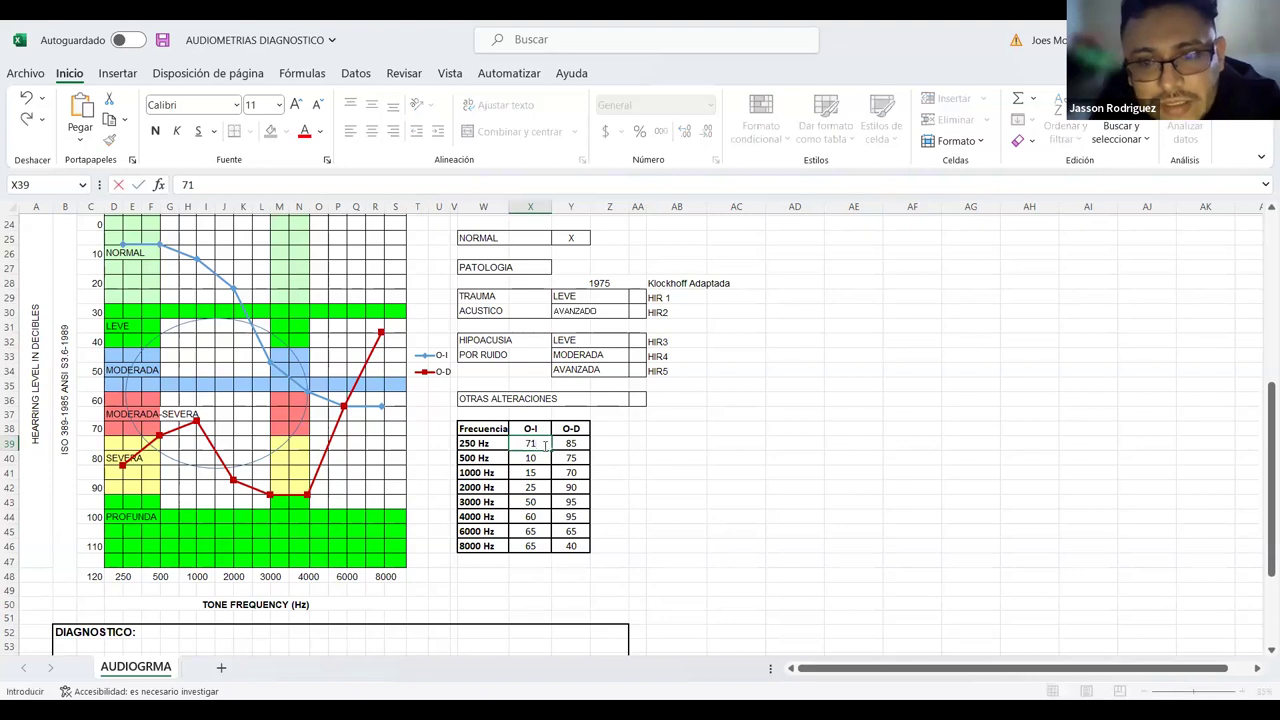
{"action": "type", "text": "0"}
{"action": "key", "text": "Return"}
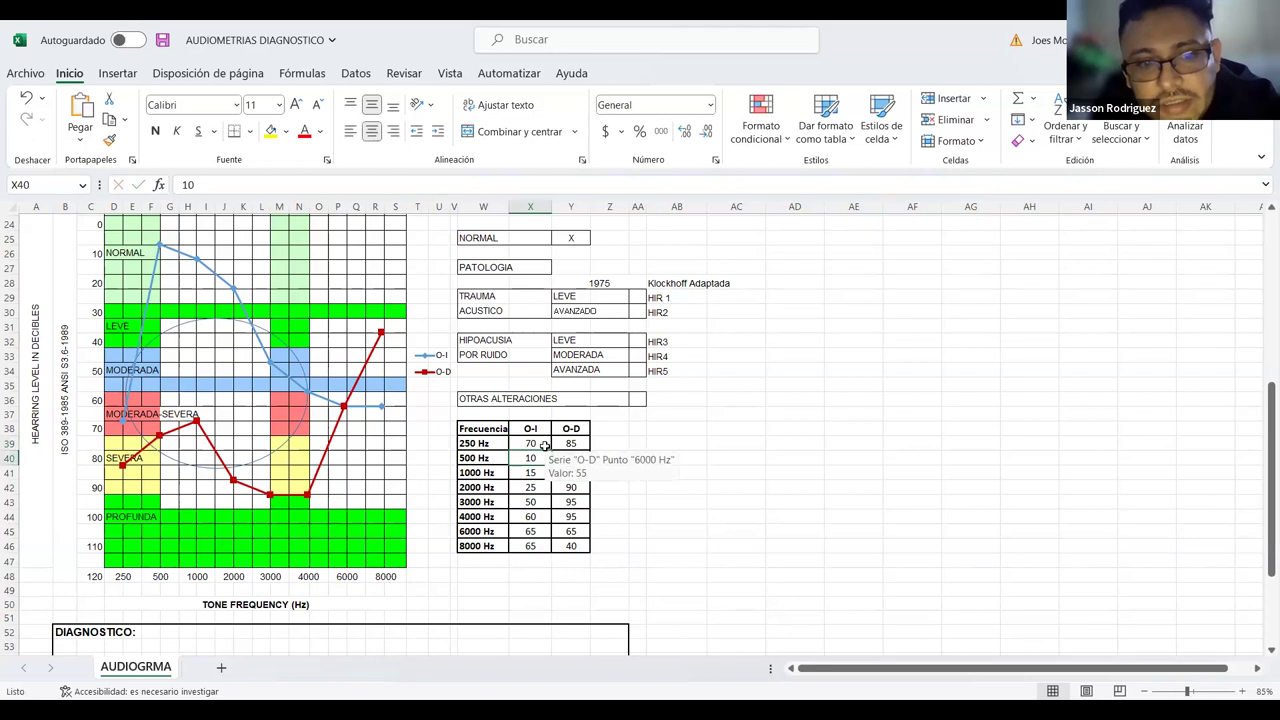
{"action": "type", "text": "65"}
{"action": "key", "text": "Return"}
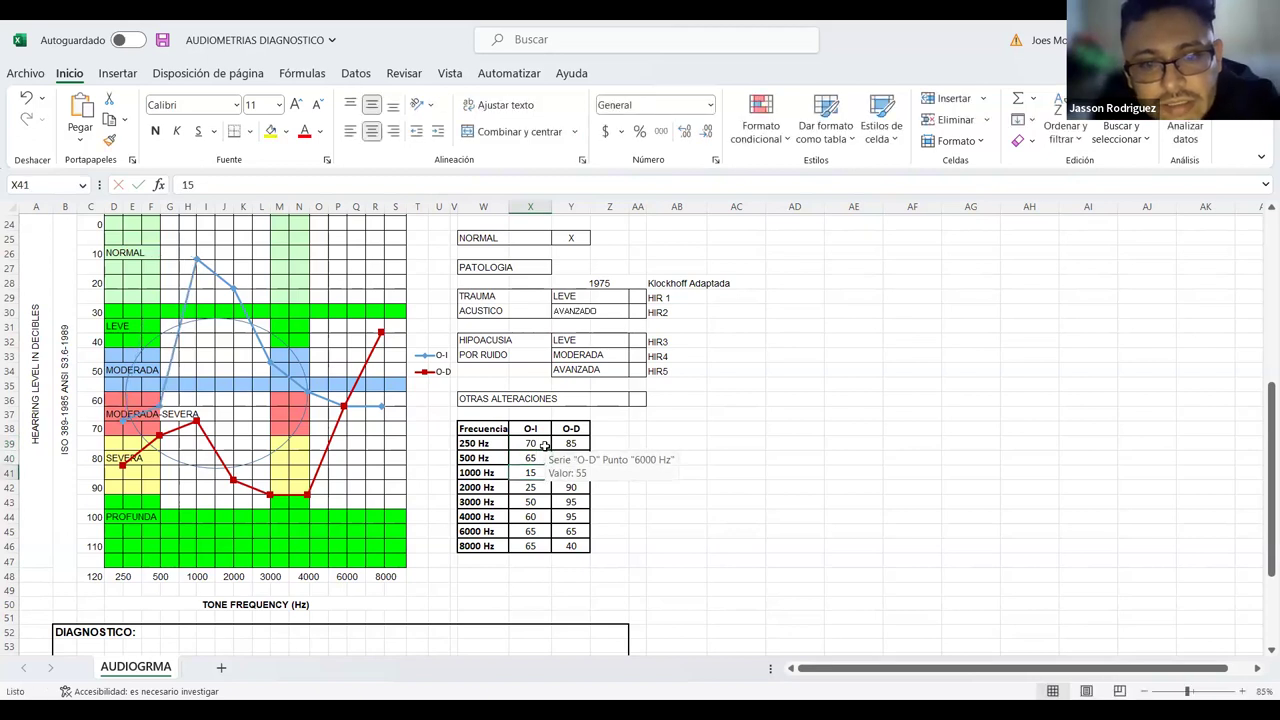
{"action": "type", "text": "70"}
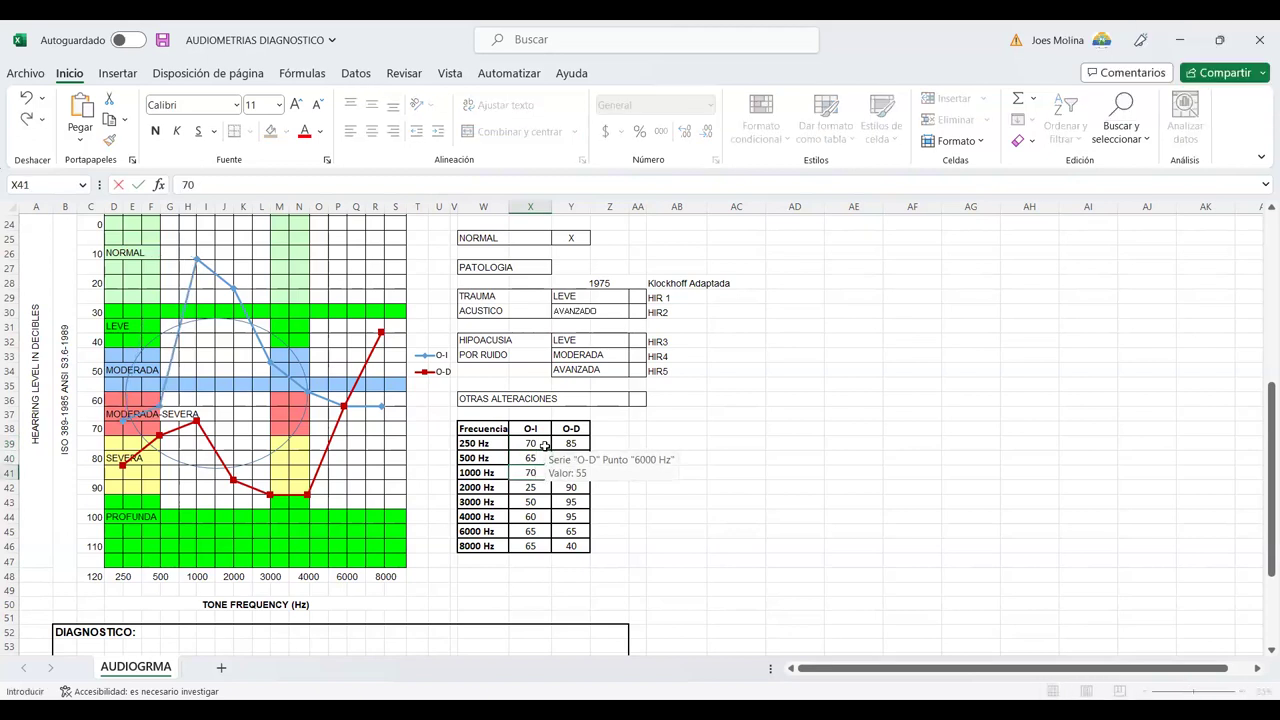
{"action": "key", "text": "Return"}
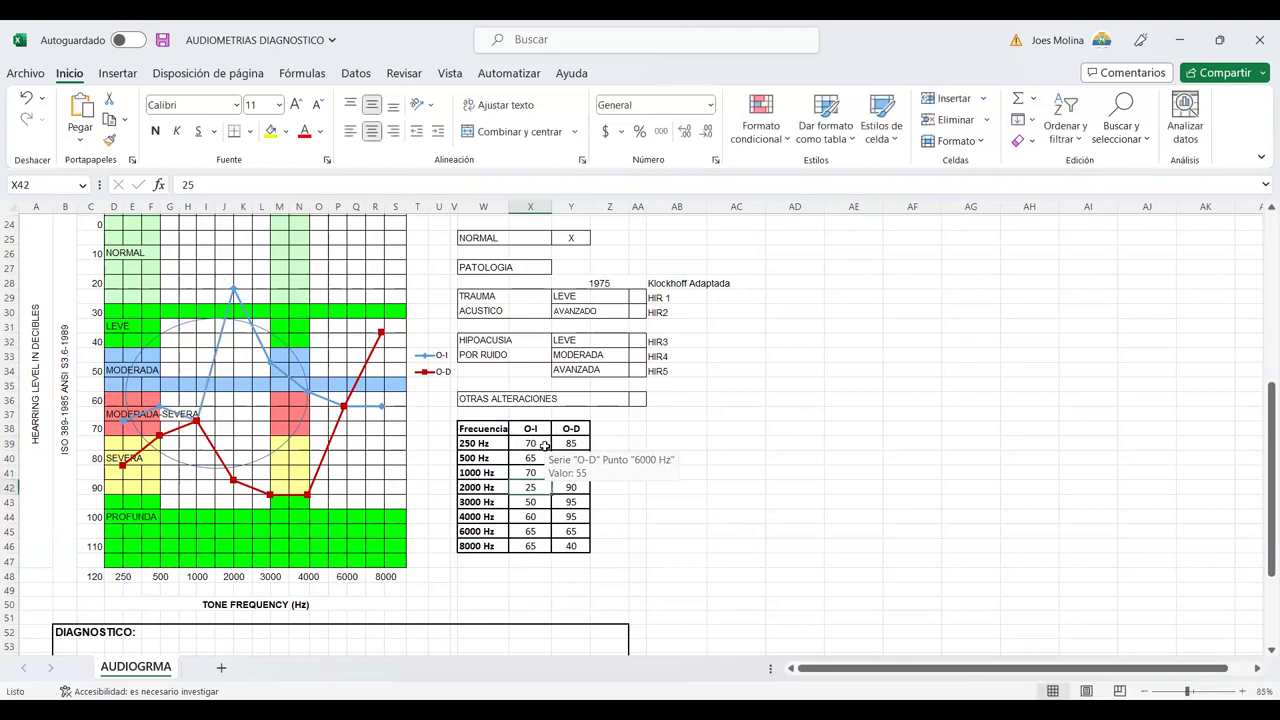
{"action": "type", "text": "90"}
{"action": "key", "text": "Return"}
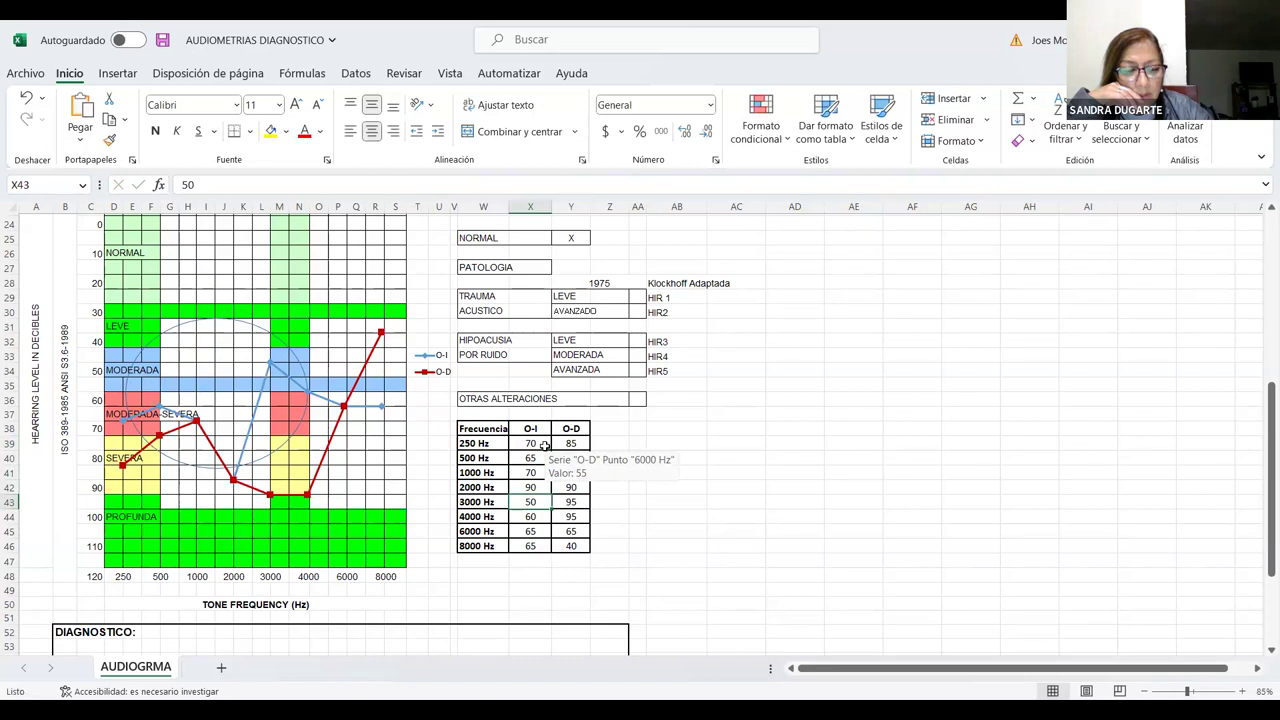
- Try an O-I value of 80 at 2000 Hz and undo that entry
{"action": "key", "text": "Up"}
{"action": "type", "text": "80"}
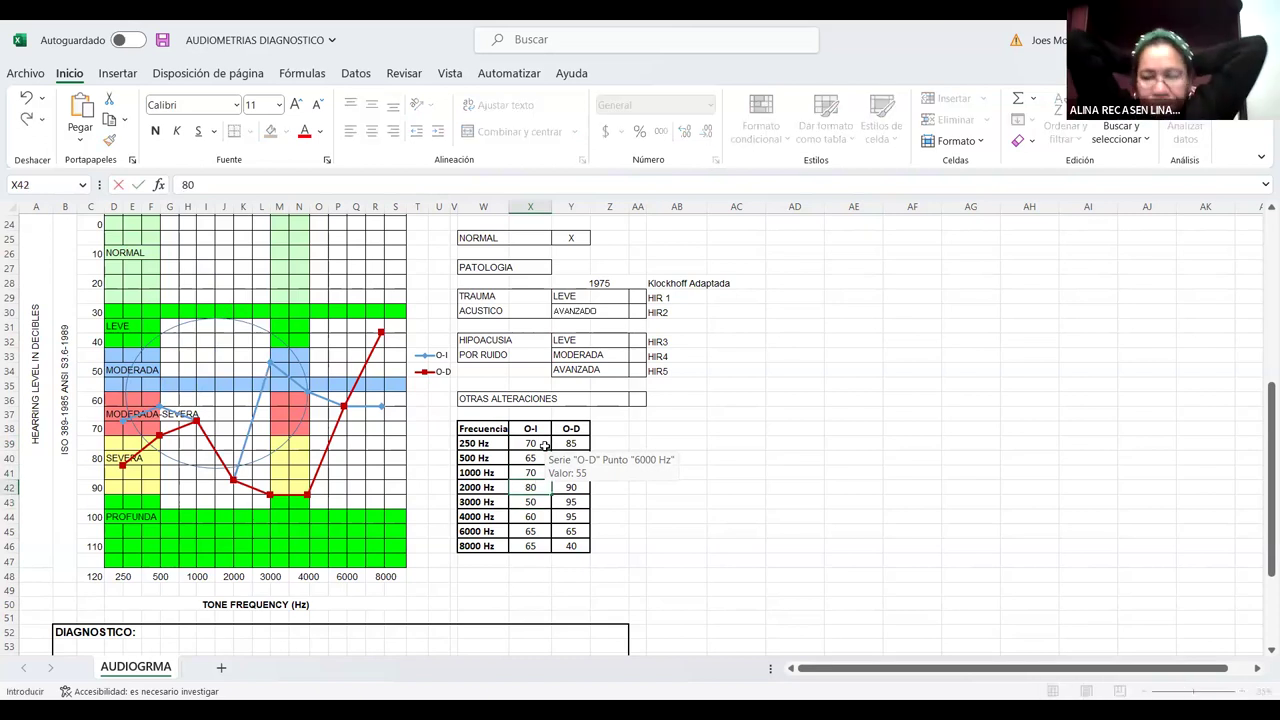
{"action": "key", "text": "Return"}
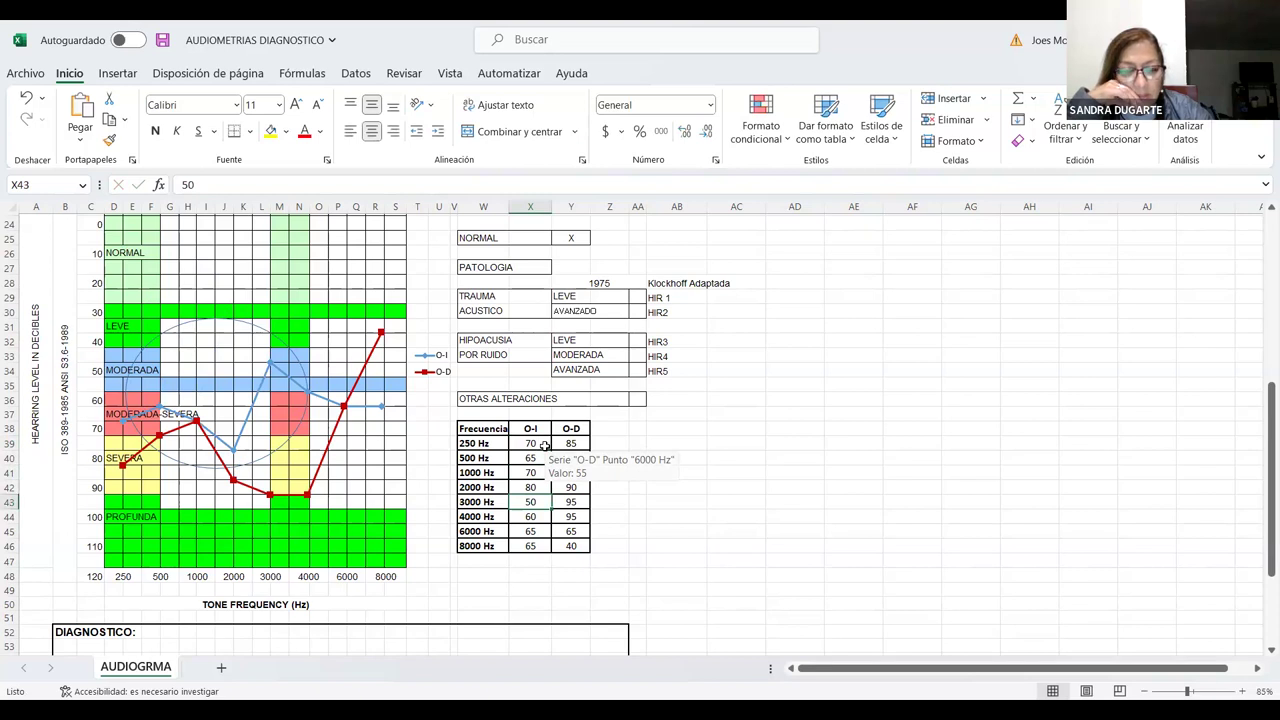
{"action": "key", "text": "ctrl+z"}
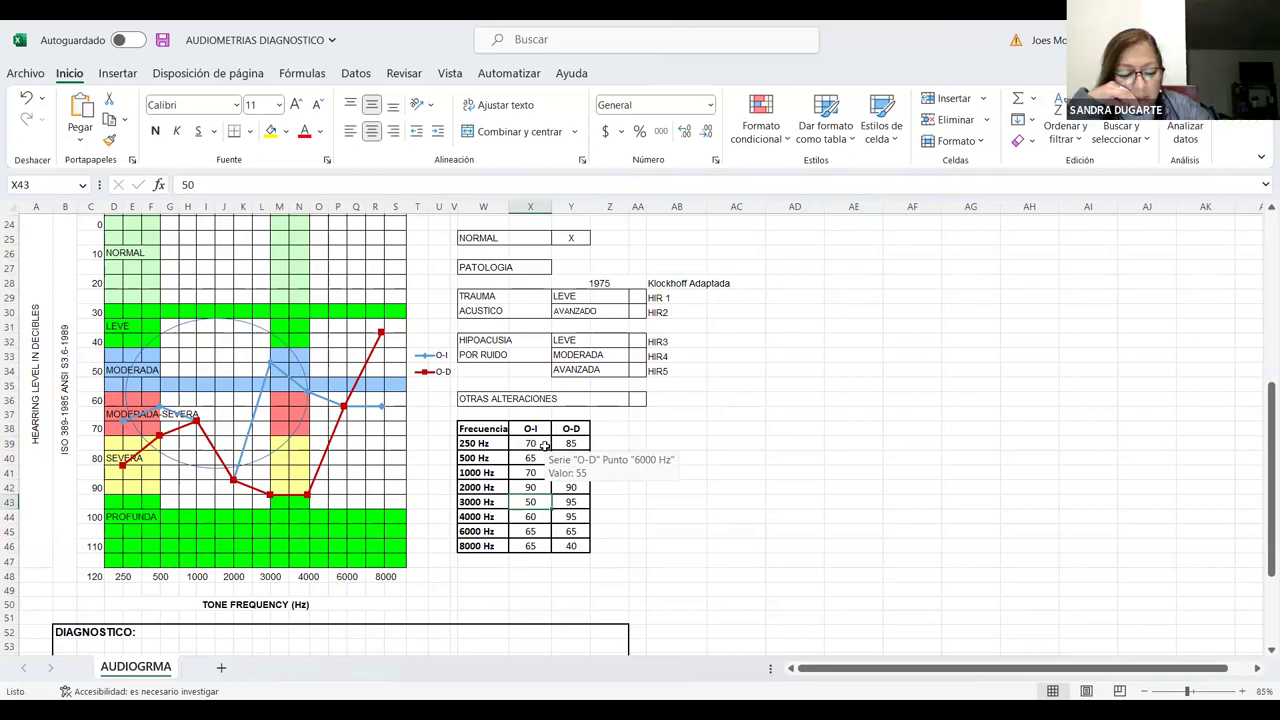
- Enter the O-I values 95, 95 and 50 for 3000, 4000 and 6000 Hz in the Frecuencia table
{"action": "type", "text": "95"}
{"action": "key", "text": "Return"}
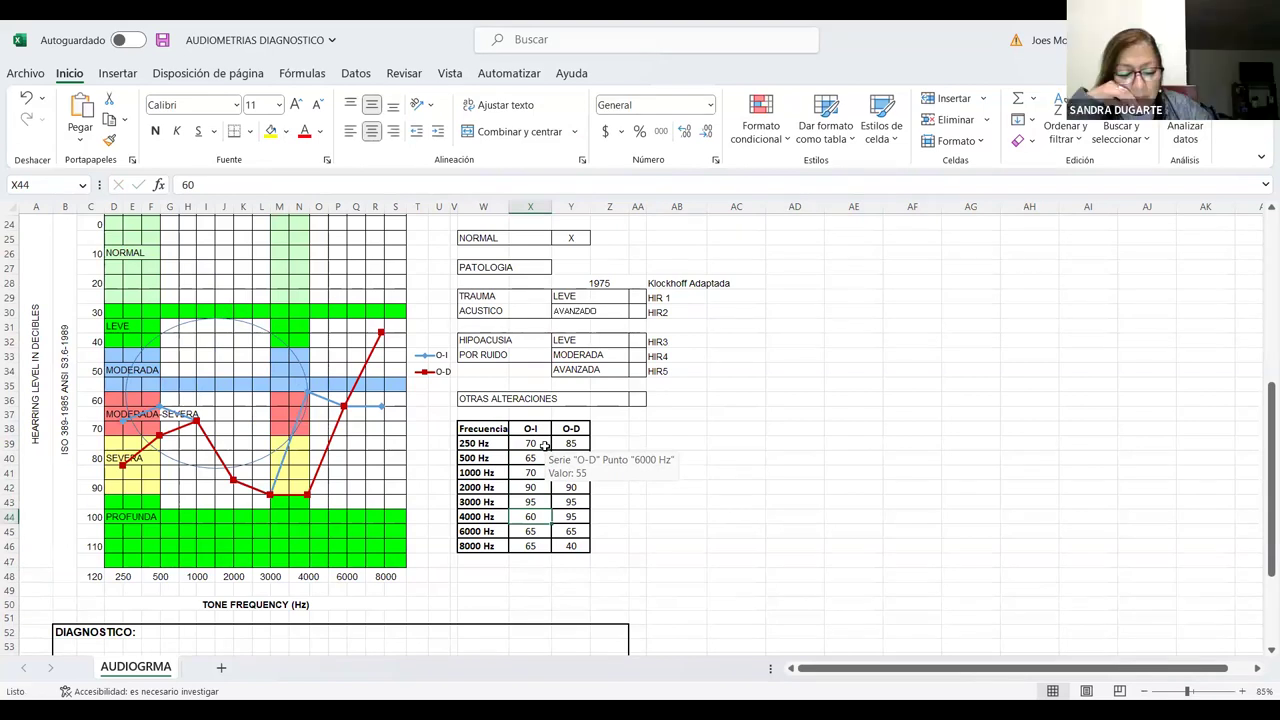
{"action": "type", "text": "95"}
{"action": "key", "text": "Return"}
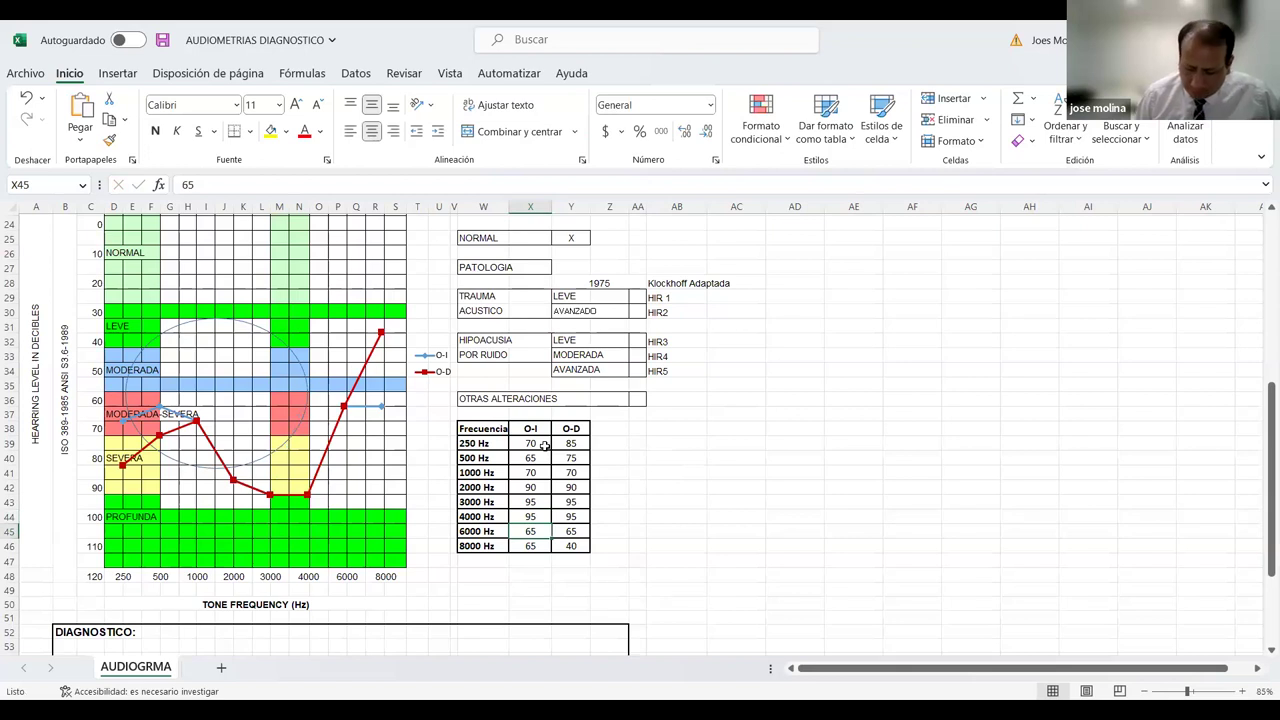
{"action": "type", "text": "50"}
{"action": "key", "text": "Return"}
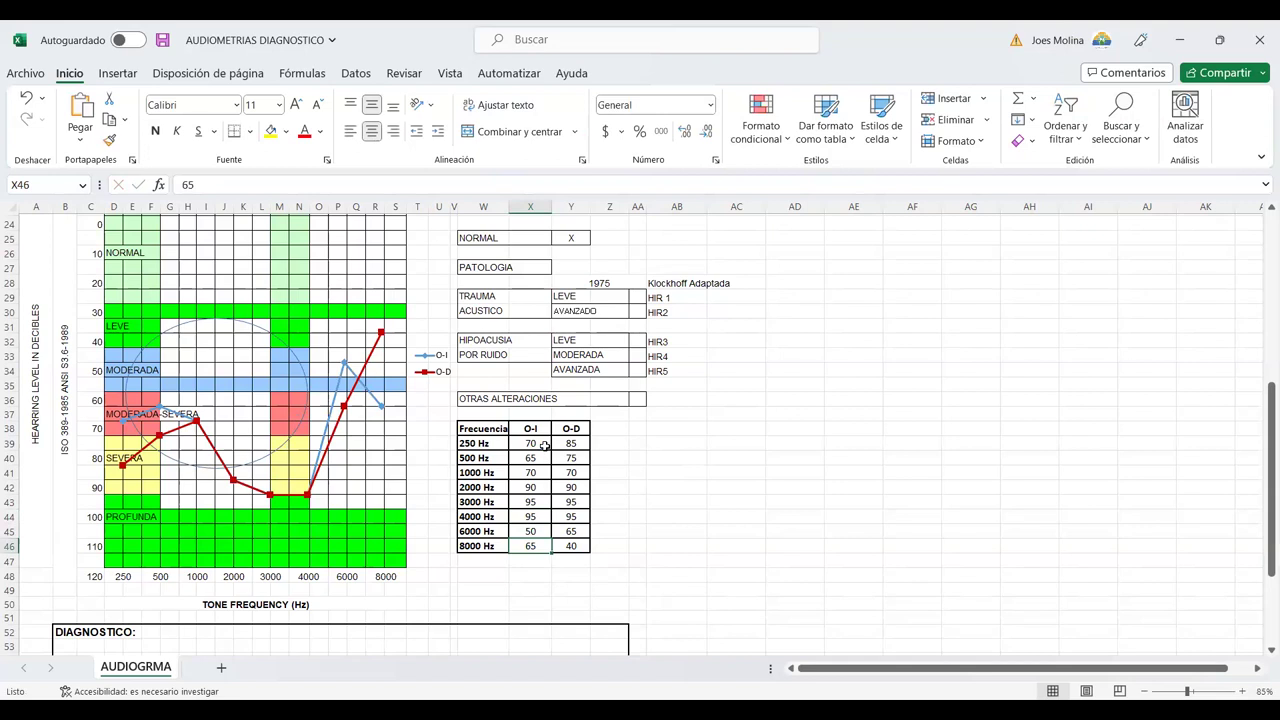
- Correct the O-I value at 6000 Hz to 75 and set the 8000 Hz value to 50
{"action": "key", "text": "Up"}
{"action": "type", "text": "75"}
{"action": "key", "text": "Return"}
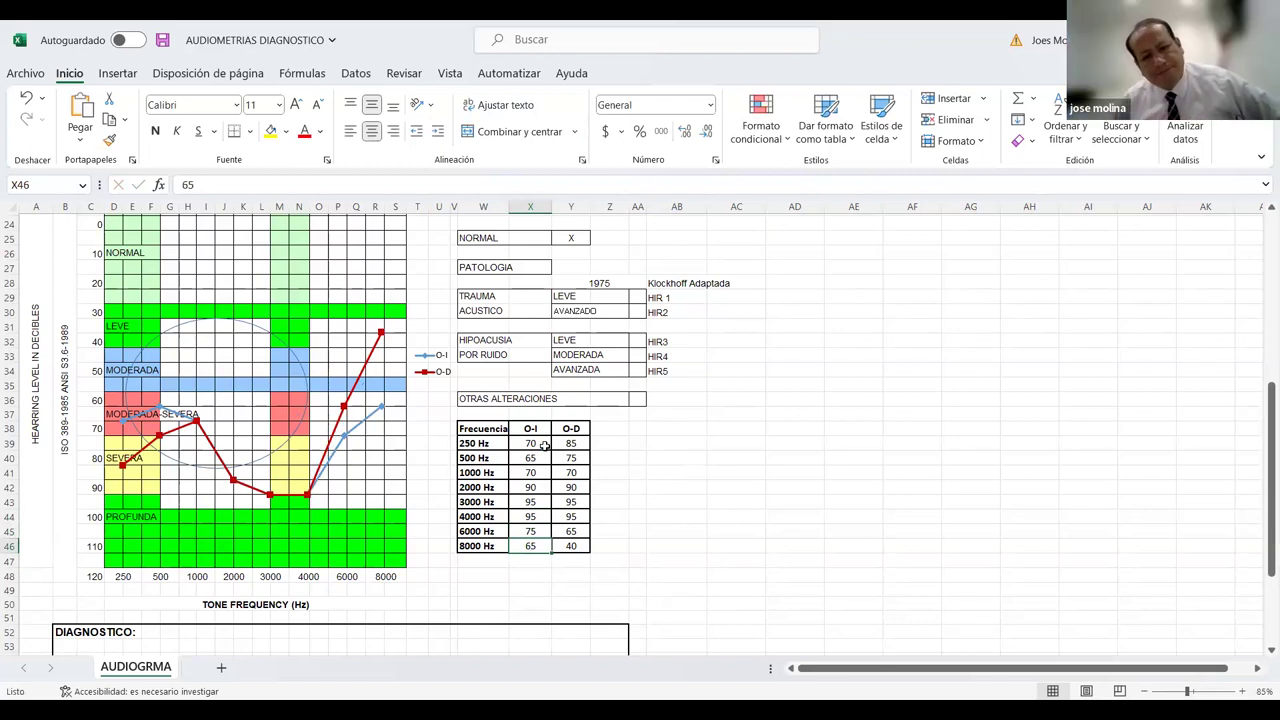
{"action": "type", "text": "50"}
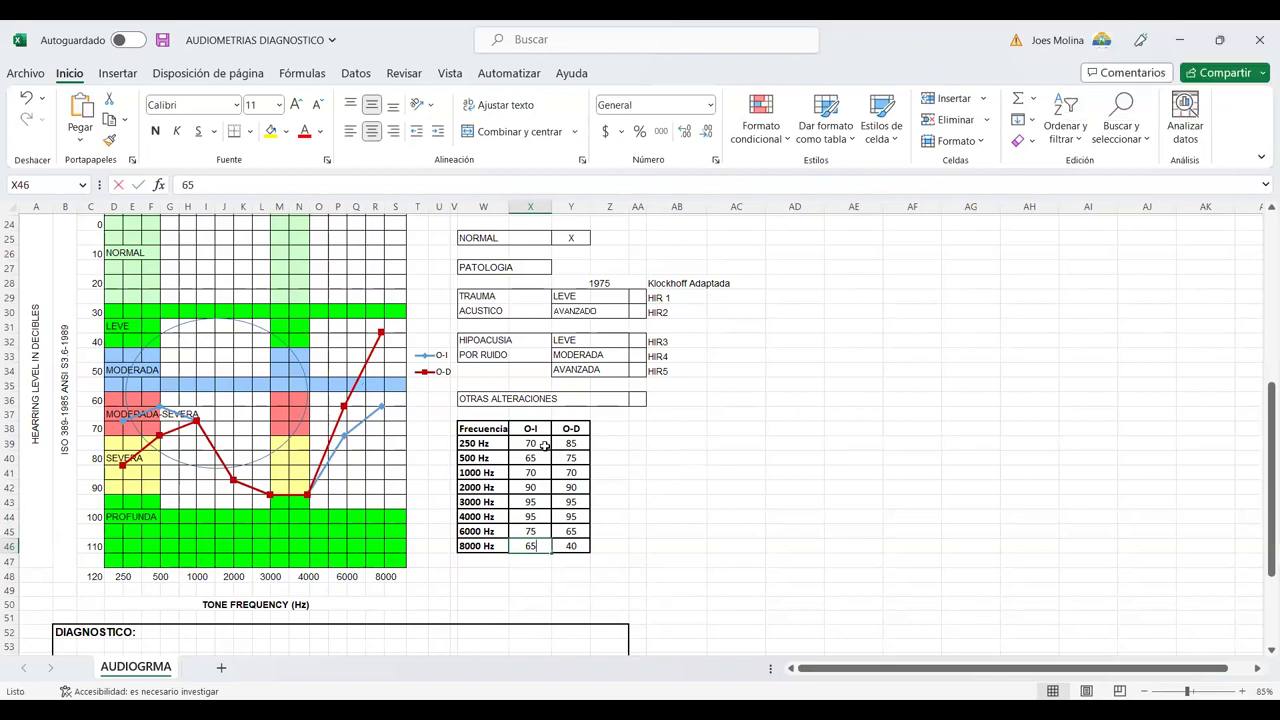
{"action": "key", "text": "Return"}
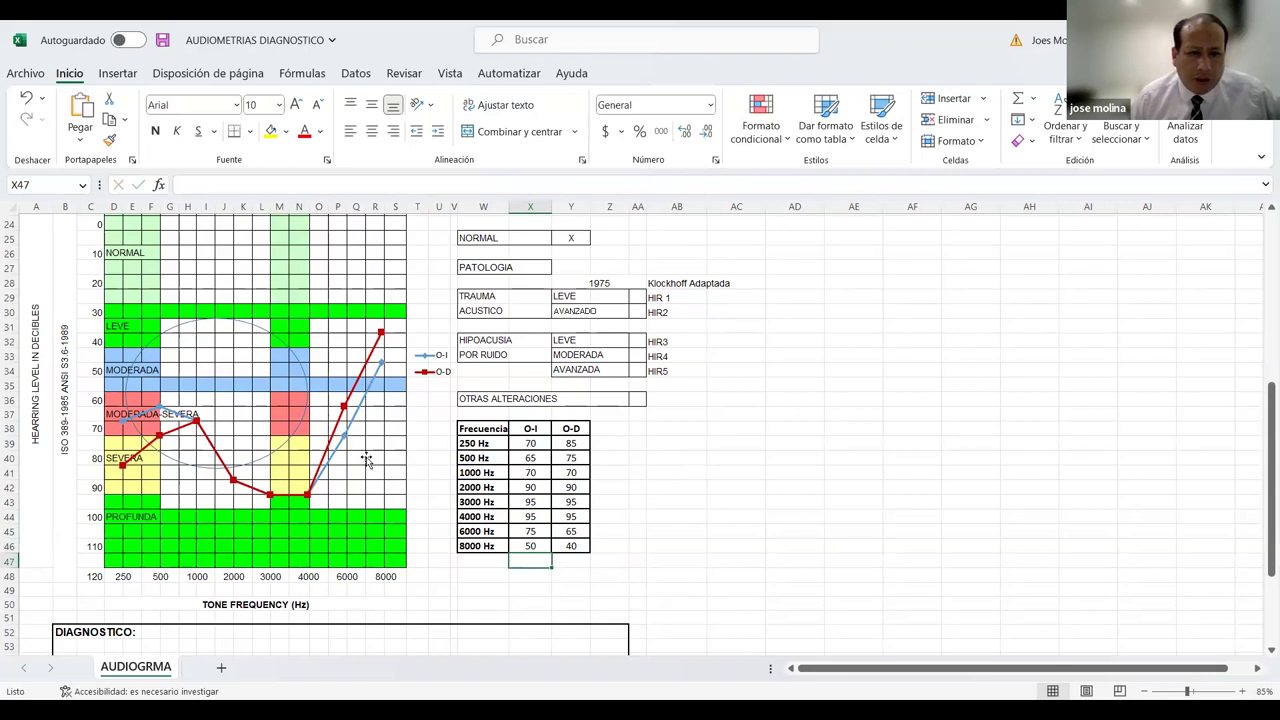
- Mark HIPOACUSIA POR RUIDO AVANZADA (HIR5) with an X in the Klockhoff classification
{"action": "scroll", "coordinate": [366, 459], "scroll_direction": "up", "scroll_amount": 1}
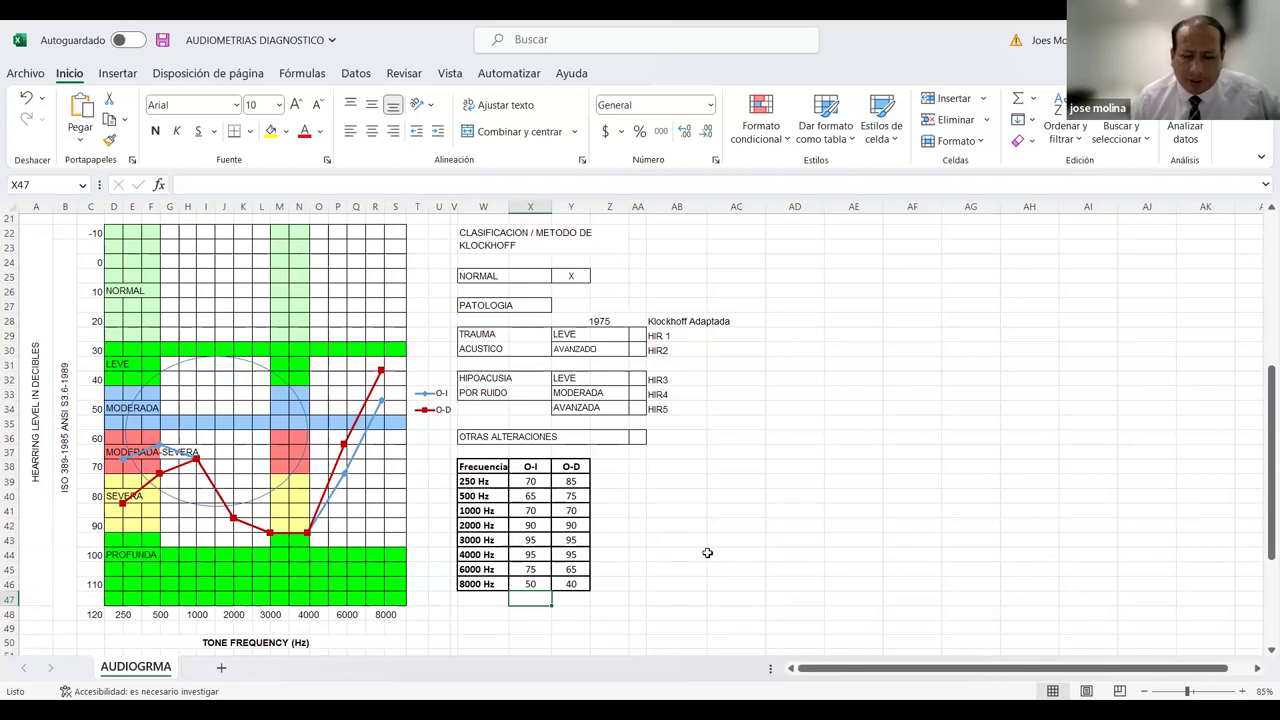
{"action": "left_click", "coordinate": [638, 334]}
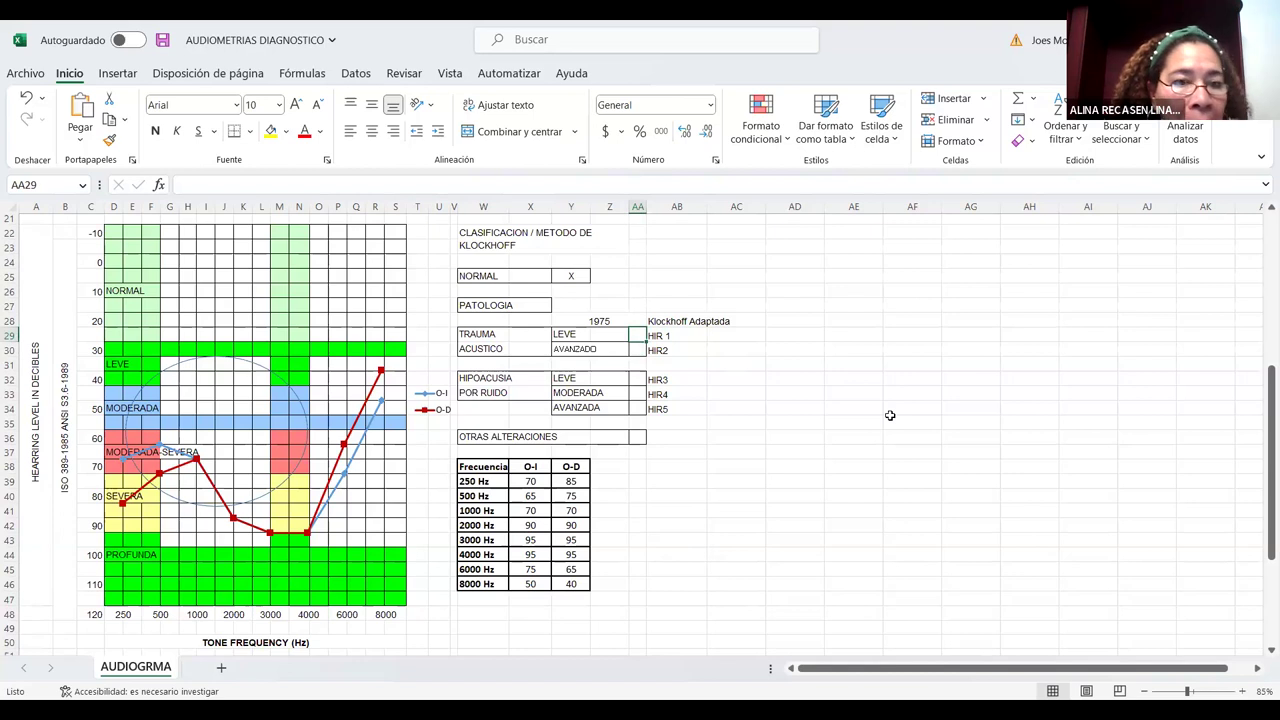
{"action": "key", "text": "Down"}
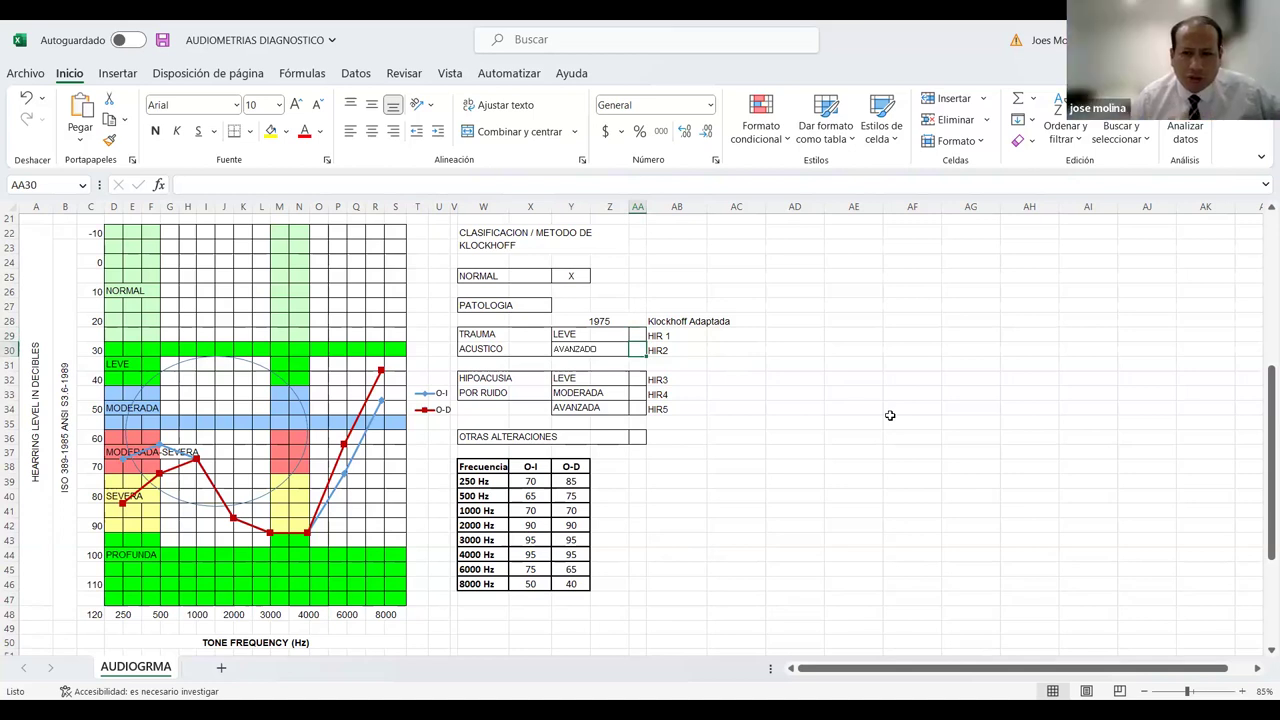
{"action": "key", "text": "Down"}
{"action": "key", "text": "Down"}
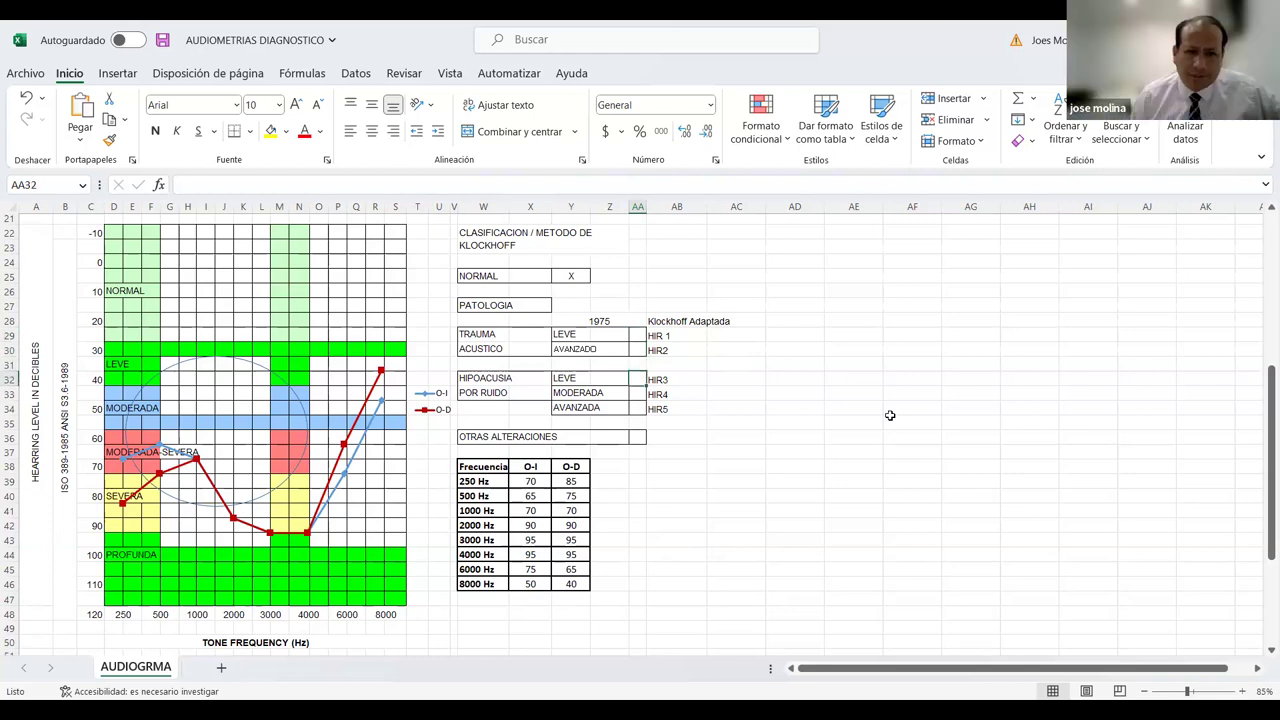
{"action": "key", "text": "Down"}
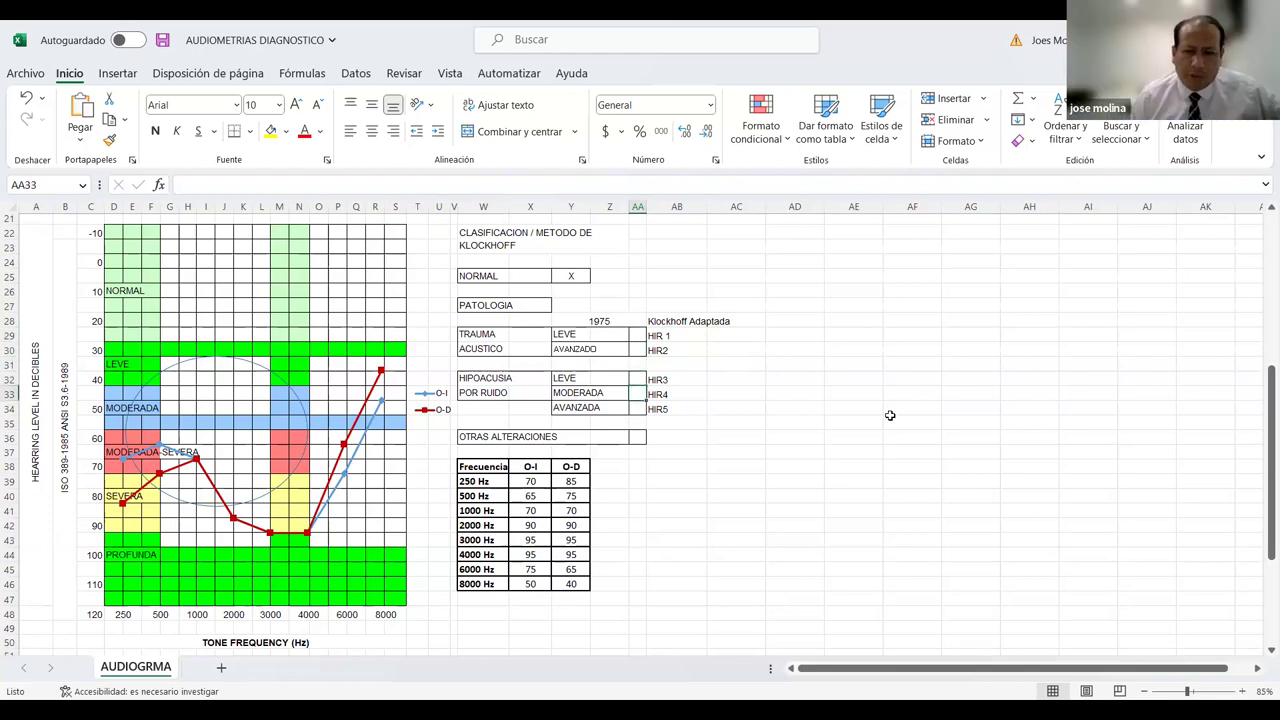
{"action": "key", "text": "Down"}
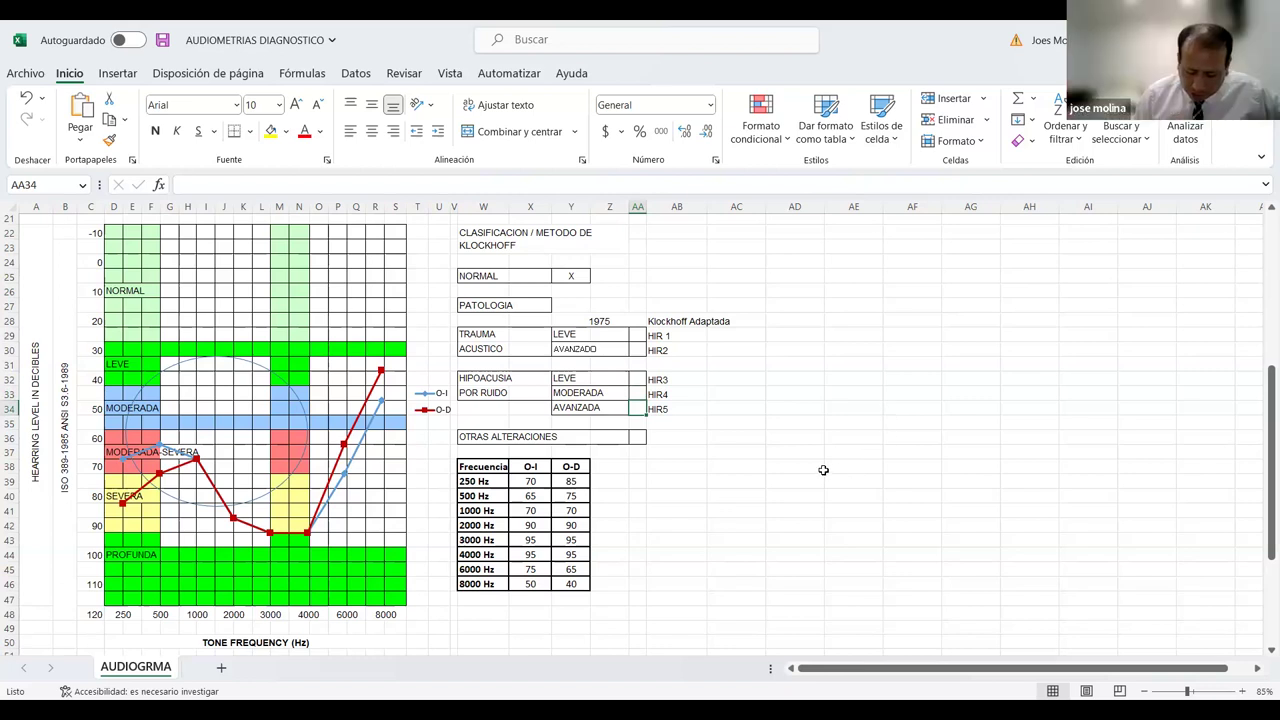
{"action": "type", "text": "X"}
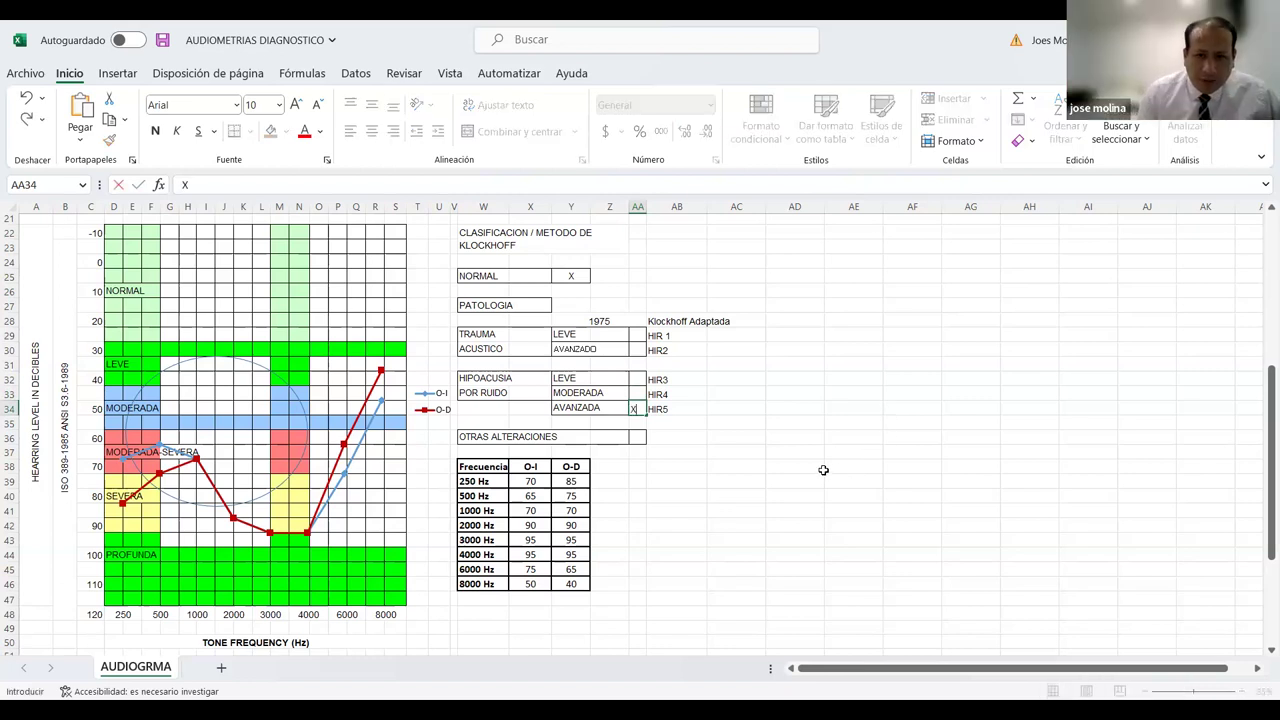
{"action": "left_click", "coordinate": [829, 500]}
- Mark OTRAS ALTERACIONES with an X in the classification table
{"action": "left_click", "coordinate": [645, 437]}
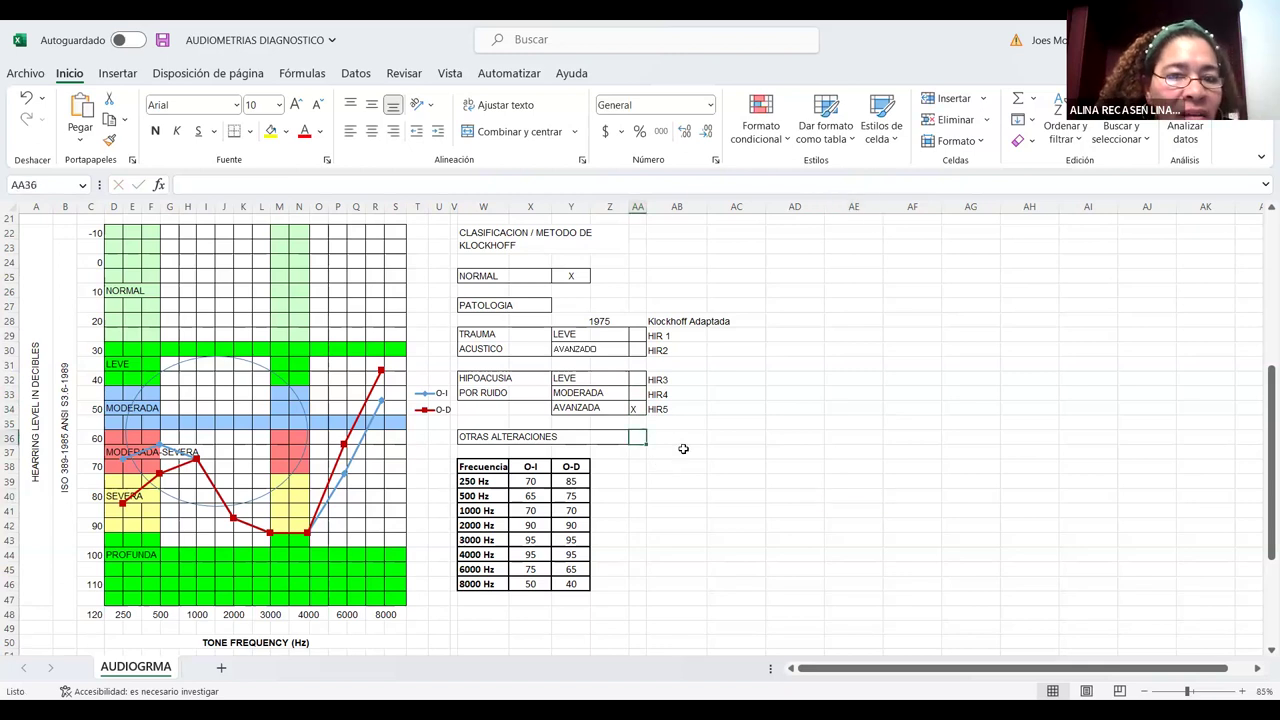
{"action": "type", "text": "X"}
{"action": "left_click", "coordinate": [742, 466]}
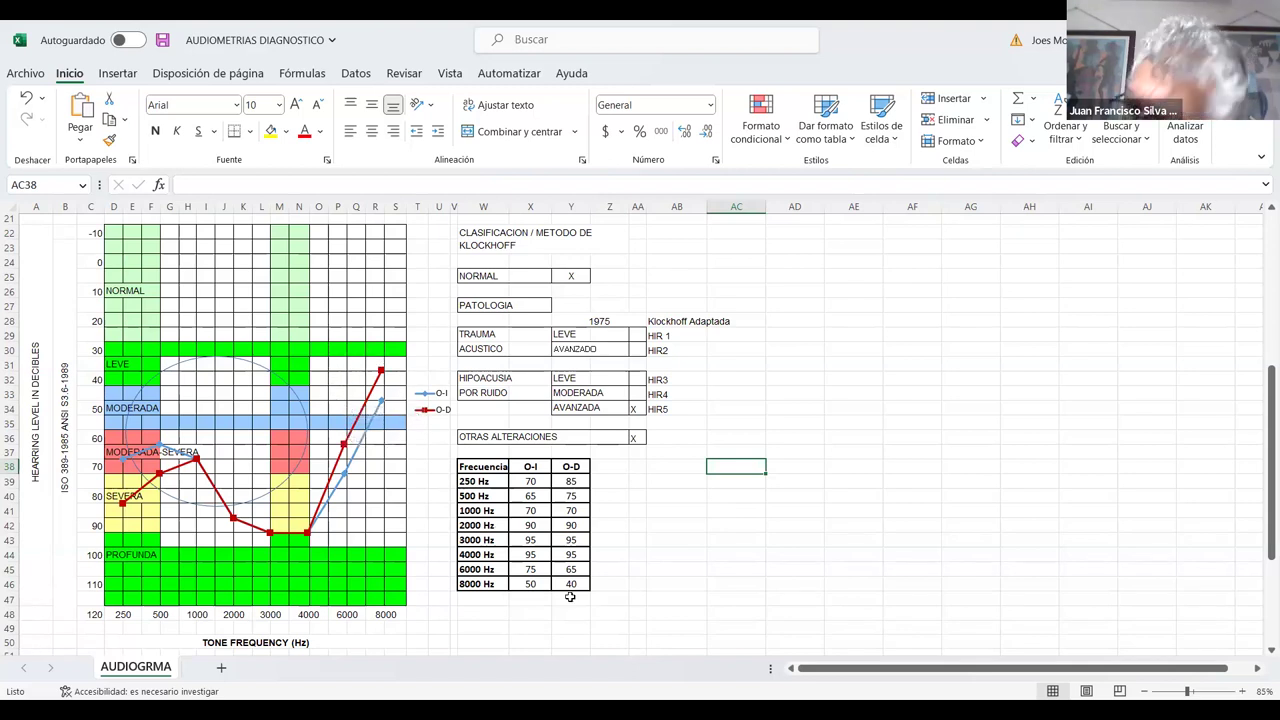
- Circle the curves' 8000 Hz end on the audiogram and sketch a V-shaped notch labelled 4000 on the empty cells
{"action": "mouse_move", "coordinate": [351, 372]}
{"action": "left_mouse_down"}
{"action": "mouse_move", "coordinate": [380, 440]}
{"action": "mouse_move", "coordinate": [420, 380]}
{"action": "mouse_move", "coordinate": [402, 348]}
{"action": "left_mouse_up"}
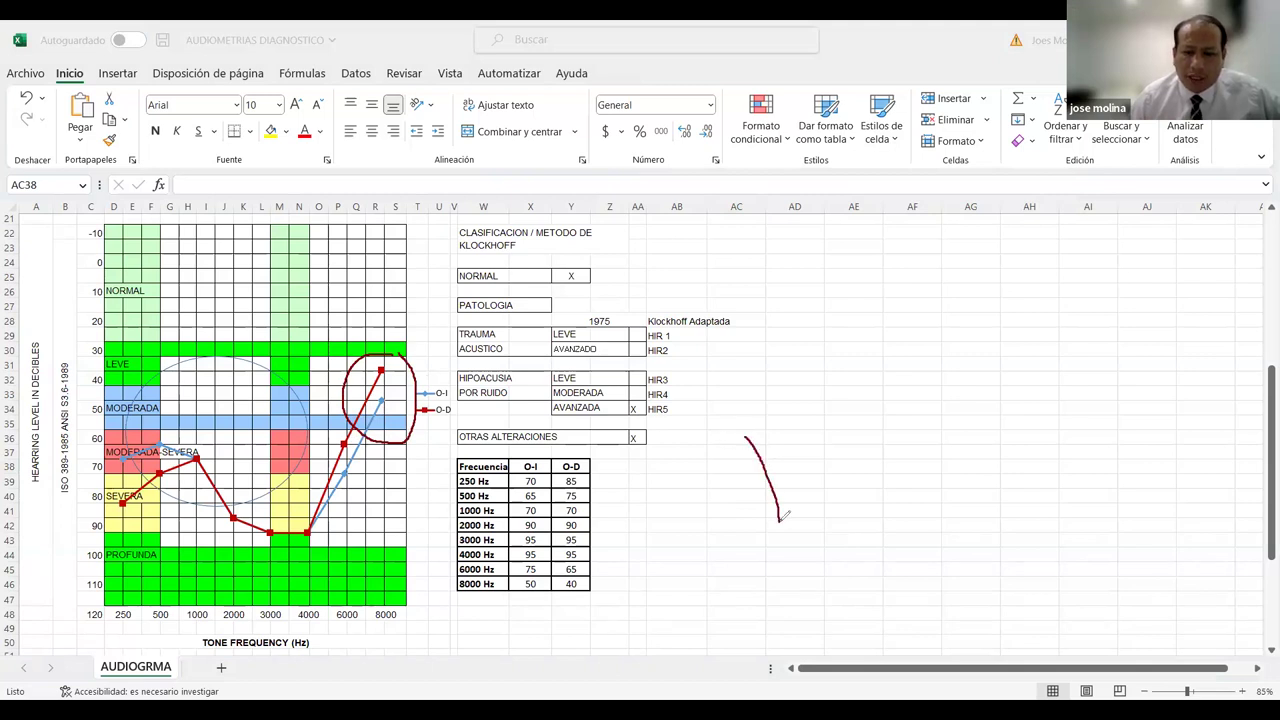
{"action": "left_click_drag", "start_coordinate": [811, 434], "coordinate": [815, 428]}
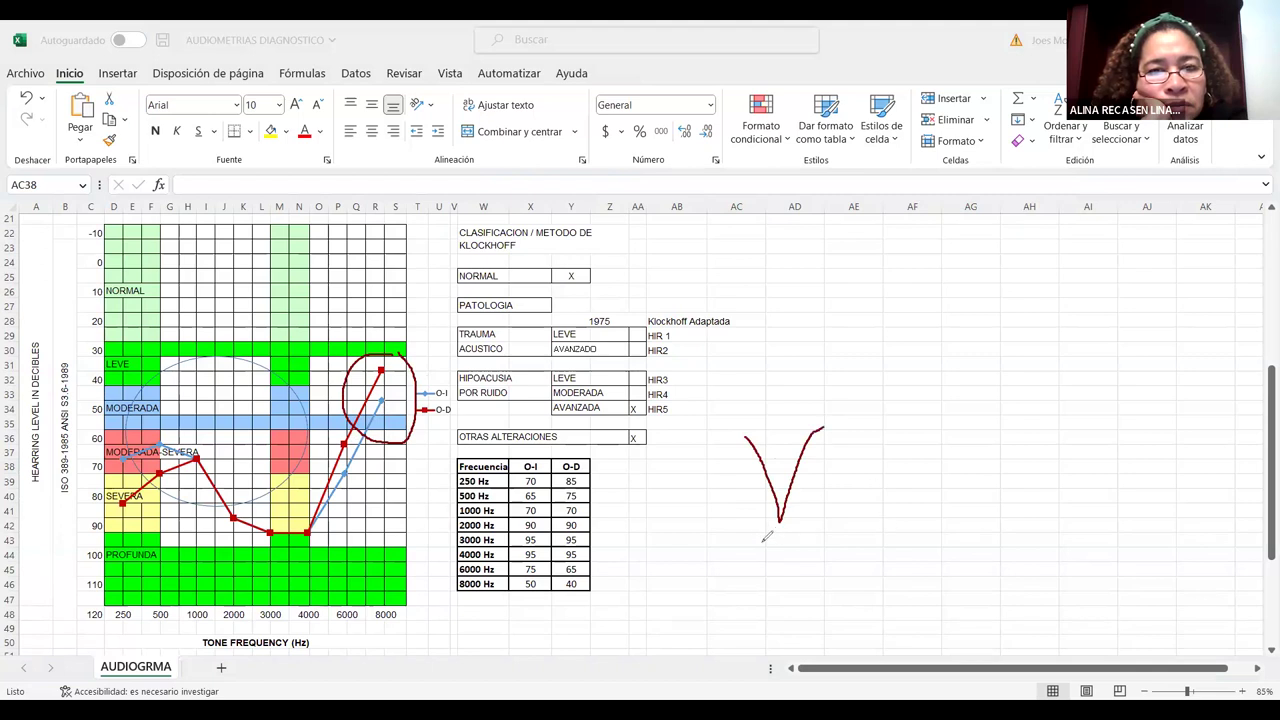
{"action": "left_click_drag", "start_coordinate": [782, 545], "coordinate": [798, 538]}
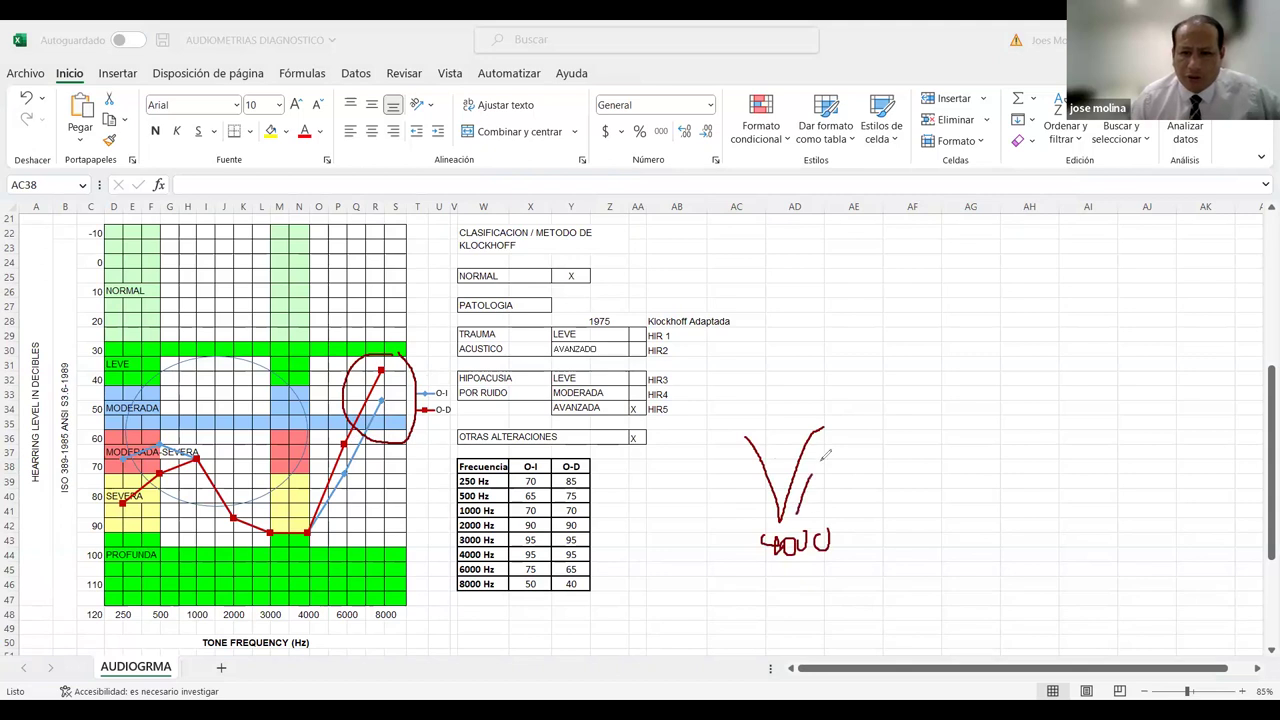
- Sketch a second notch with a flattened recovery toward 8000, linking it by an arrow from the 4000 notch and bracketing its high frequencies
{"action": "mouse_move", "coordinate": [920, 551]}
{"action": "left_mouse_down"}
{"action": "mouse_move", "coordinate": [972, 521]}
{"action": "mouse_move", "coordinate": [988, 543]}
{"action": "mouse_move", "coordinate": [1082, 532]}
{"action": "mouse_move", "coordinate": [1100, 516]}
{"action": "left_mouse_up"}
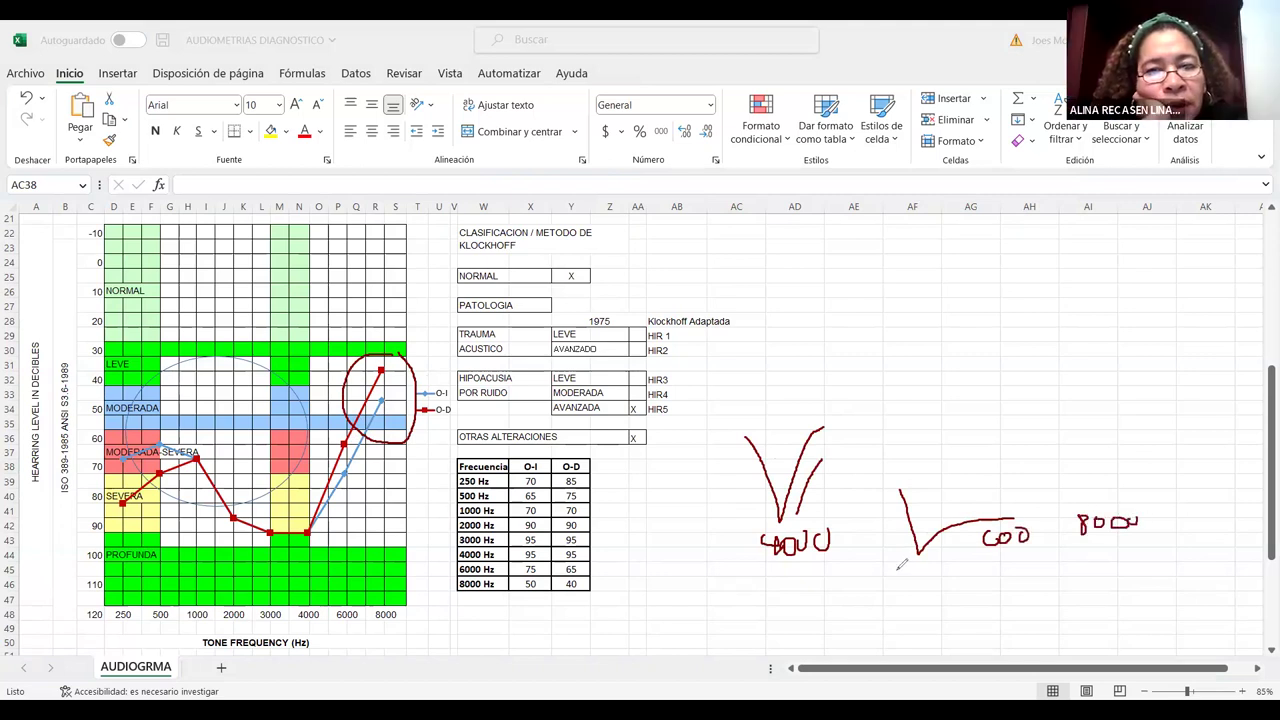
{"action": "left_click_drag", "start_coordinate": [807, 551], "coordinate": [910, 554]}
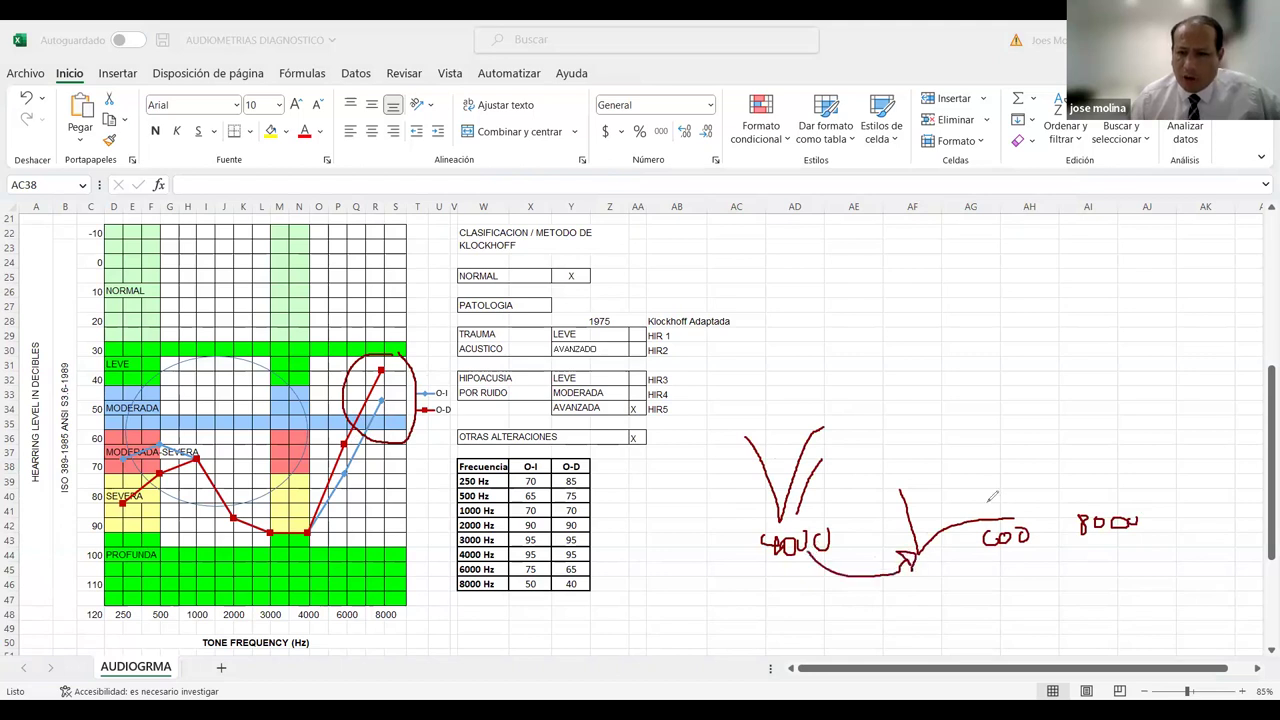
{"action": "left_click_drag", "start_coordinate": [990, 510], "coordinate": [1126, 510]}
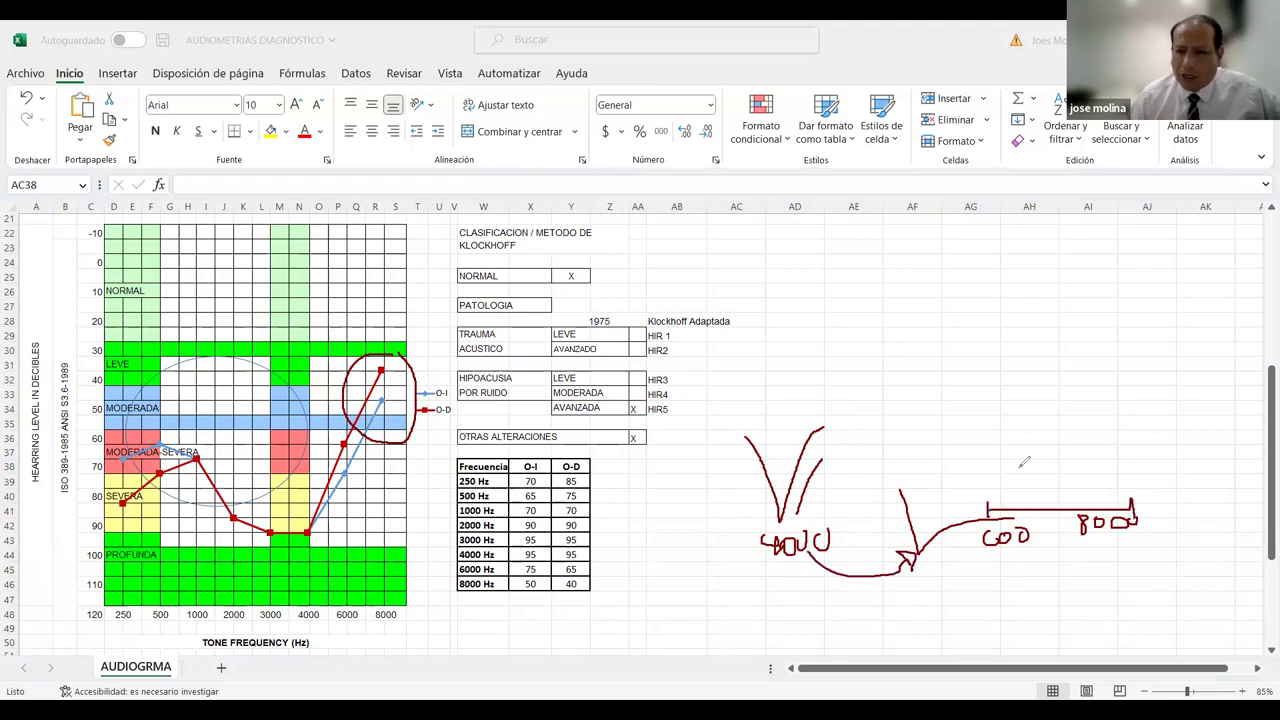
{"action": "left_click_drag", "start_coordinate": [1026, 458], "coordinate": [1084, 488]}
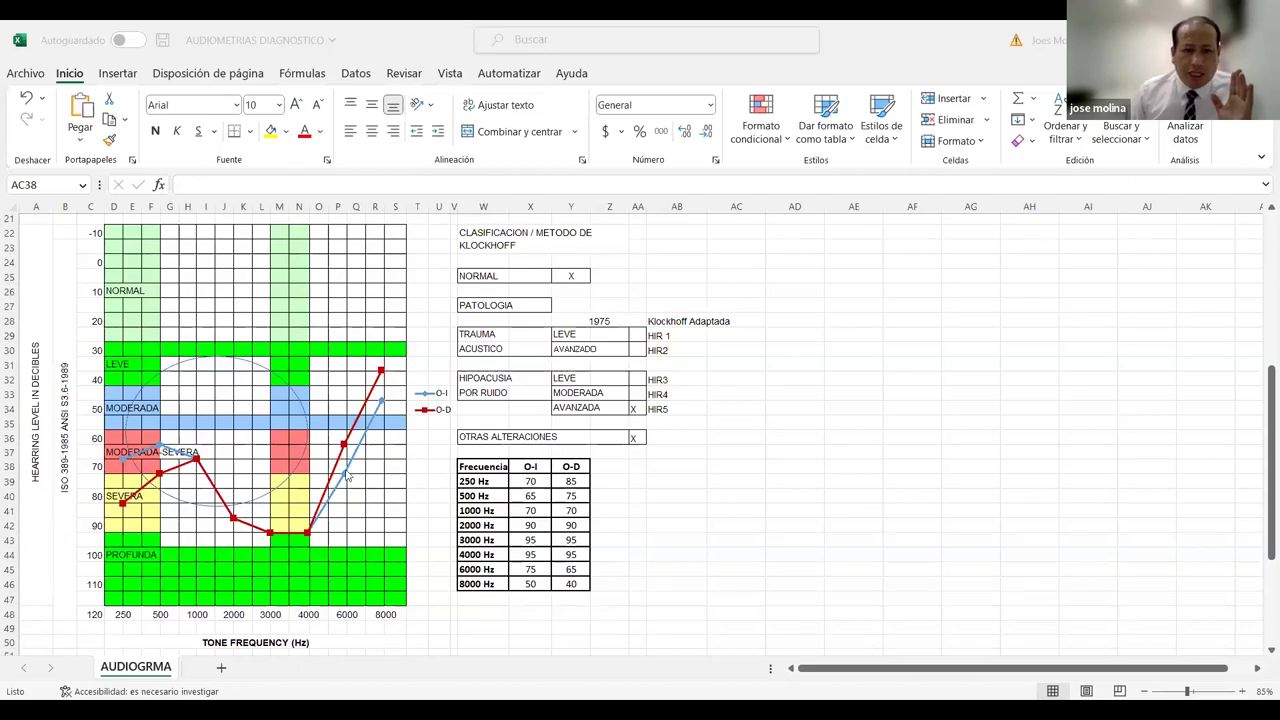
- Circle the 4000 Hz drop, the 6000–8000 Hz recovery and the low-frequency part of the curves on the audiogram
{"action": "mouse_move", "coordinate": [322, 470]}
{"action": "left_mouse_down"}
{"action": "mouse_move", "coordinate": [350, 515]}
{"action": "mouse_move", "coordinate": [330, 474]}
{"action": "left_mouse_up"}
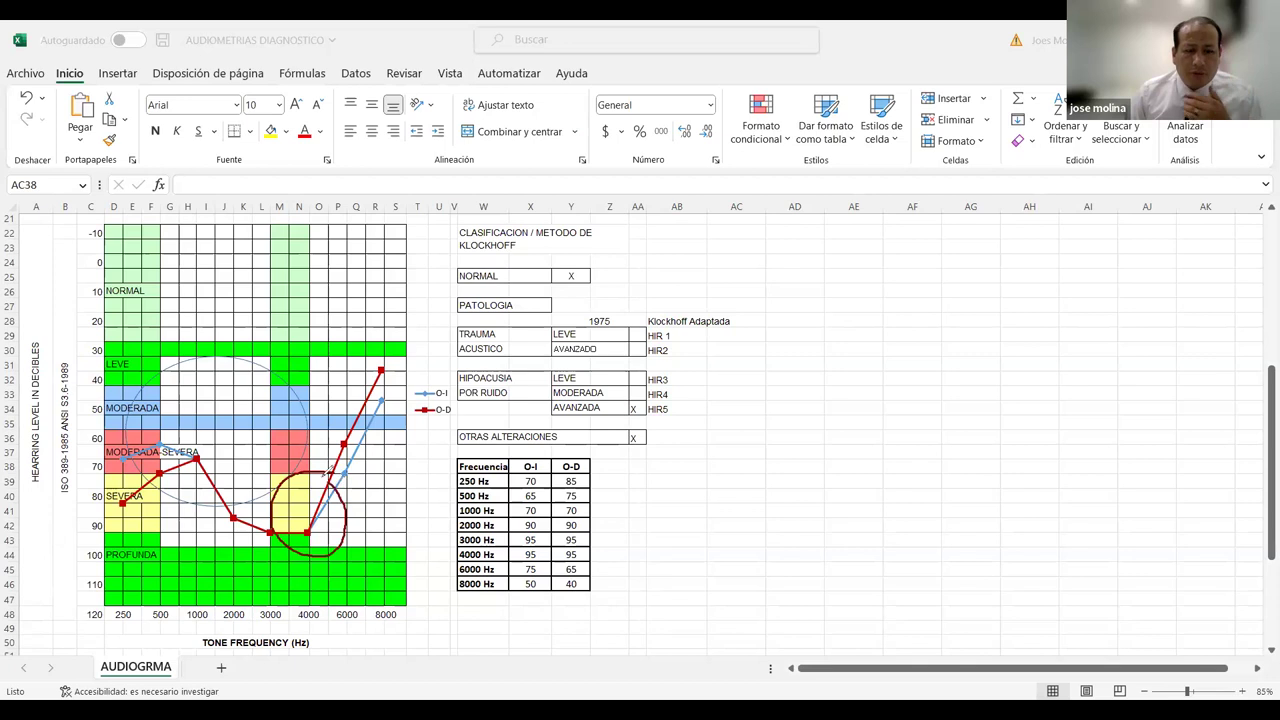
{"action": "mouse_move", "coordinate": [373, 352]}
{"action": "left_mouse_down"}
{"action": "mouse_move", "coordinate": [340, 465]}
{"action": "mouse_move", "coordinate": [412, 349]}
{"action": "left_mouse_up"}
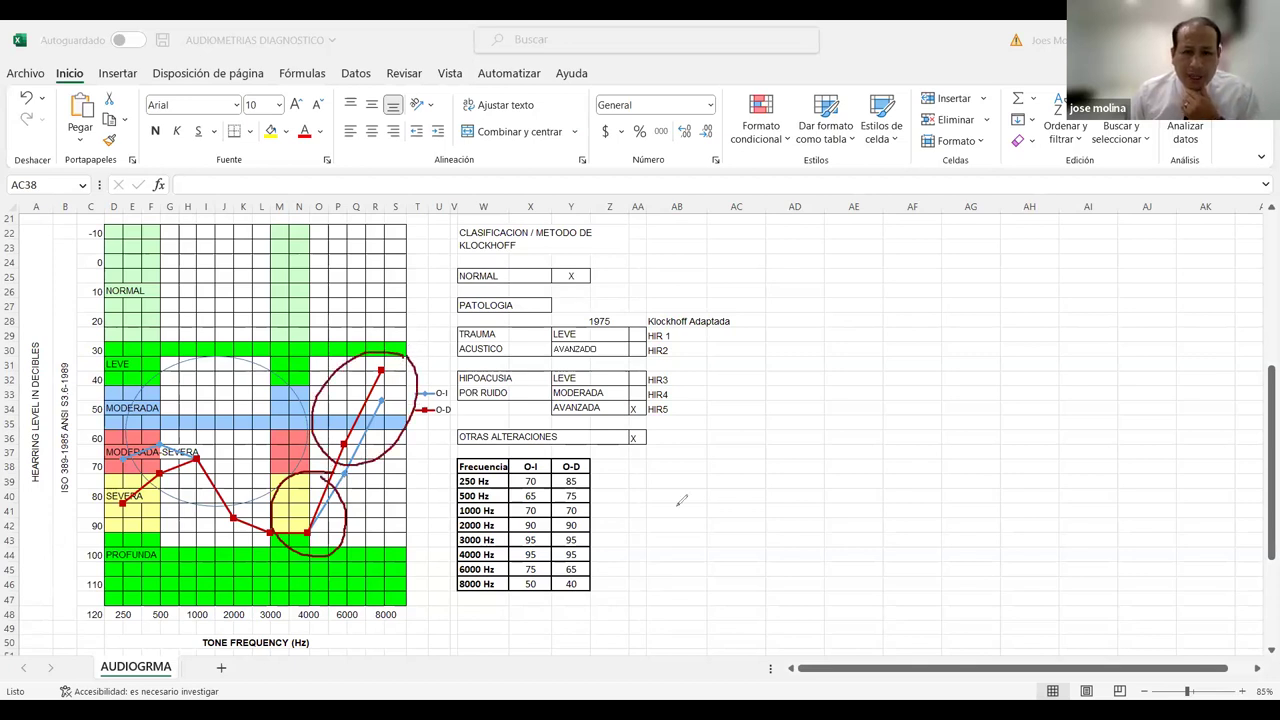
{"action": "mouse_move", "coordinate": [330, 331]}
{"action": "left_mouse_down"}
{"action": "mouse_move", "coordinate": [313, 452]}
{"action": "mouse_move", "coordinate": [140, 416]}
{"action": "mouse_move", "coordinate": [135, 545]}
{"action": "mouse_move", "coordinate": [255, 462]}
{"action": "mouse_move", "coordinate": [252, 440]}
{"action": "left_mouse_up"}
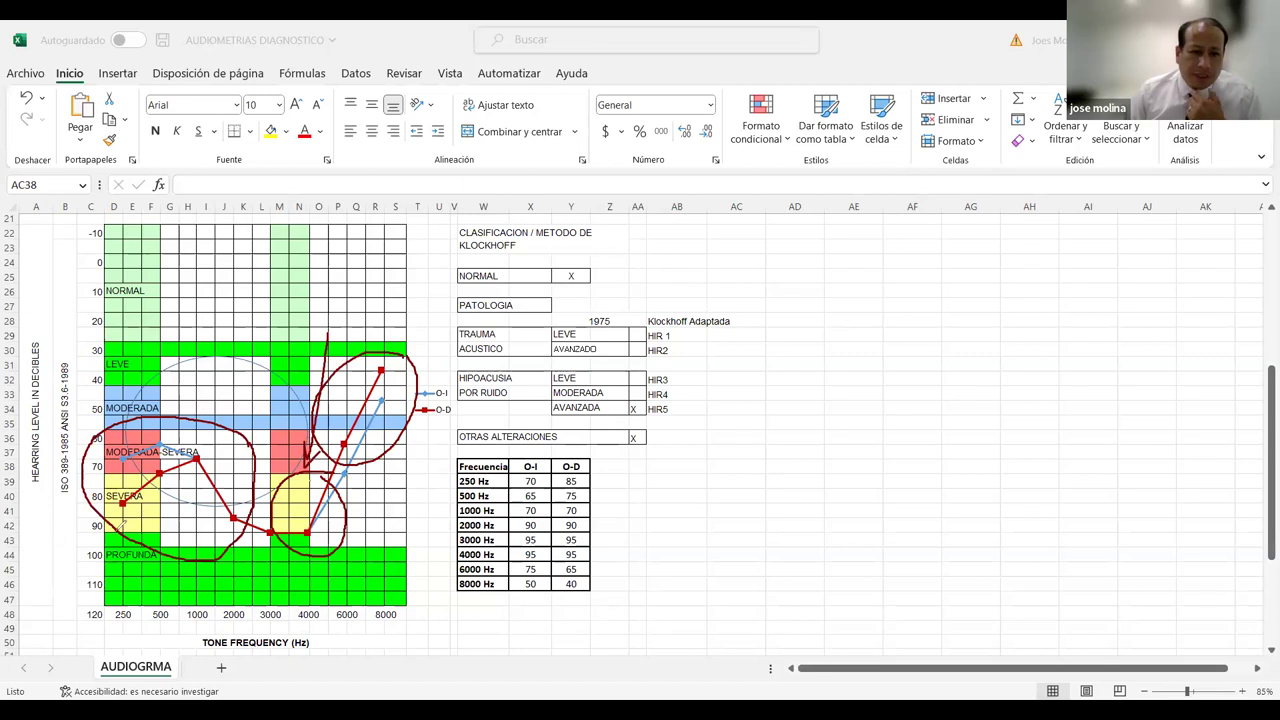
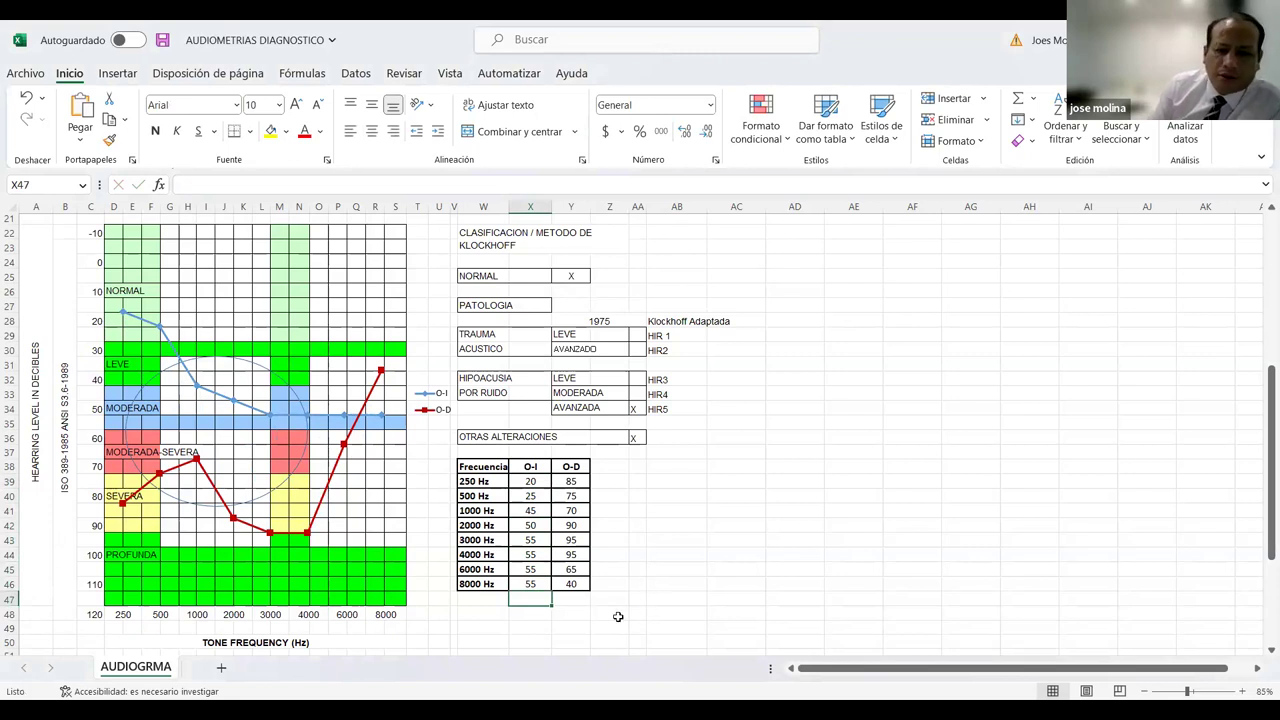
- Enter the O-D values 20, 20 and 25 for 250, 500 and 1000 Hz in the Frecuencia table
{"action": "left_click", "coordinate": [572, 481]}
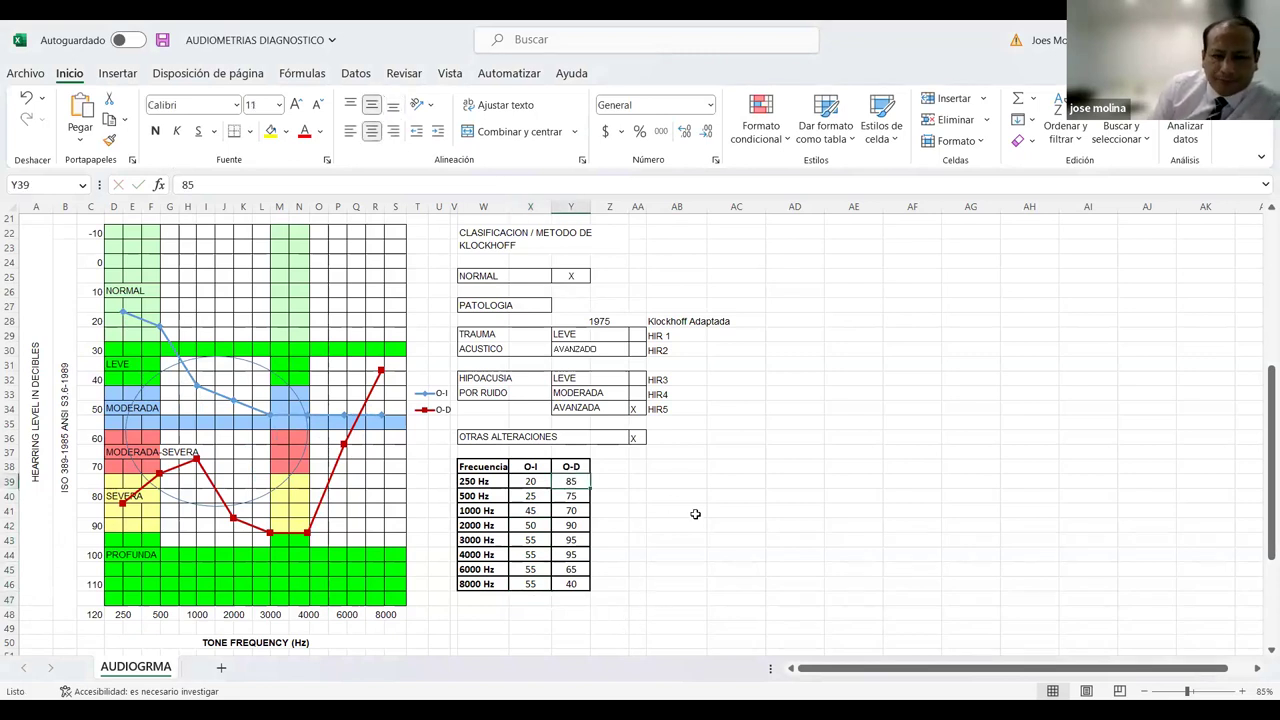
{"action": "type", "text": "20"}
{"action": "key", "text": "Return"}
{"action": "type", "text": "20"}
{"action": "key", "text": "Return"}
{"action": "type", "text": "25"}
{"action": "key", "text": "Return"}
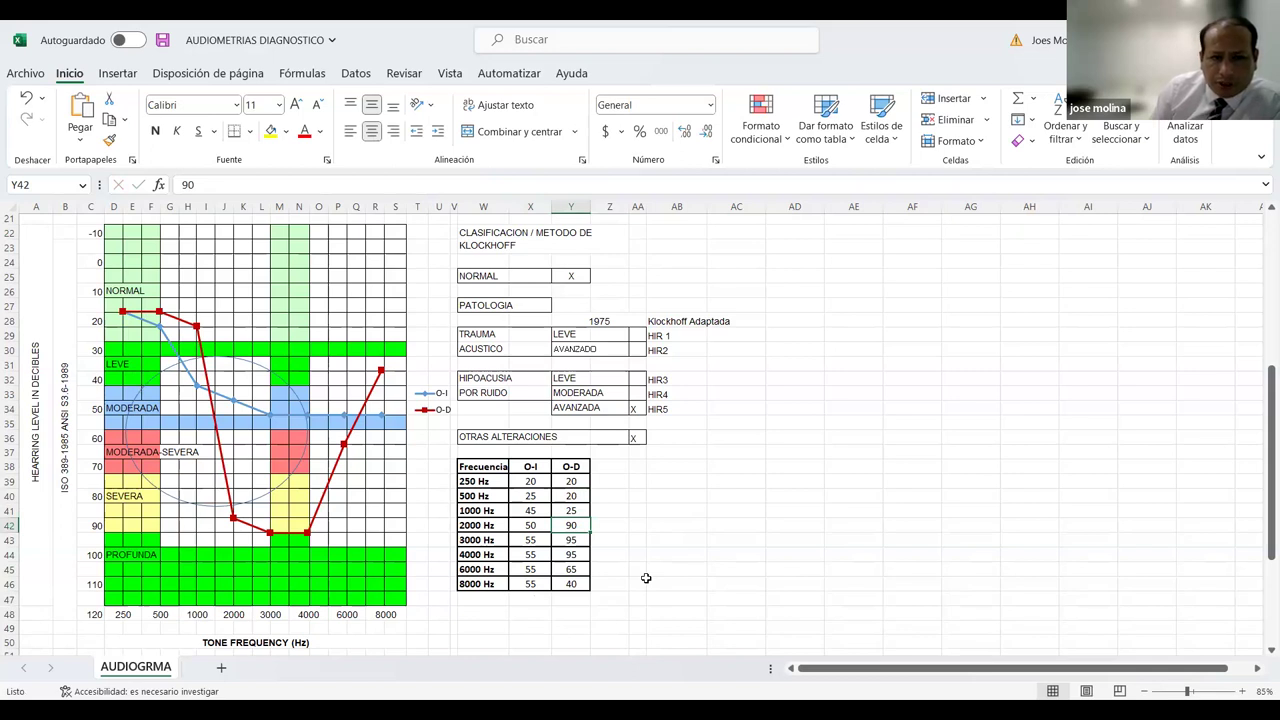
- Change the O-D values at 250 and 500 Hz to 15 each, keeping the 1000 Hz entry
{"action": "left_click", "coordinate": [577, 484]}
{"action": "type", "text": "15"}
{"action": "key", "text": "Return"}
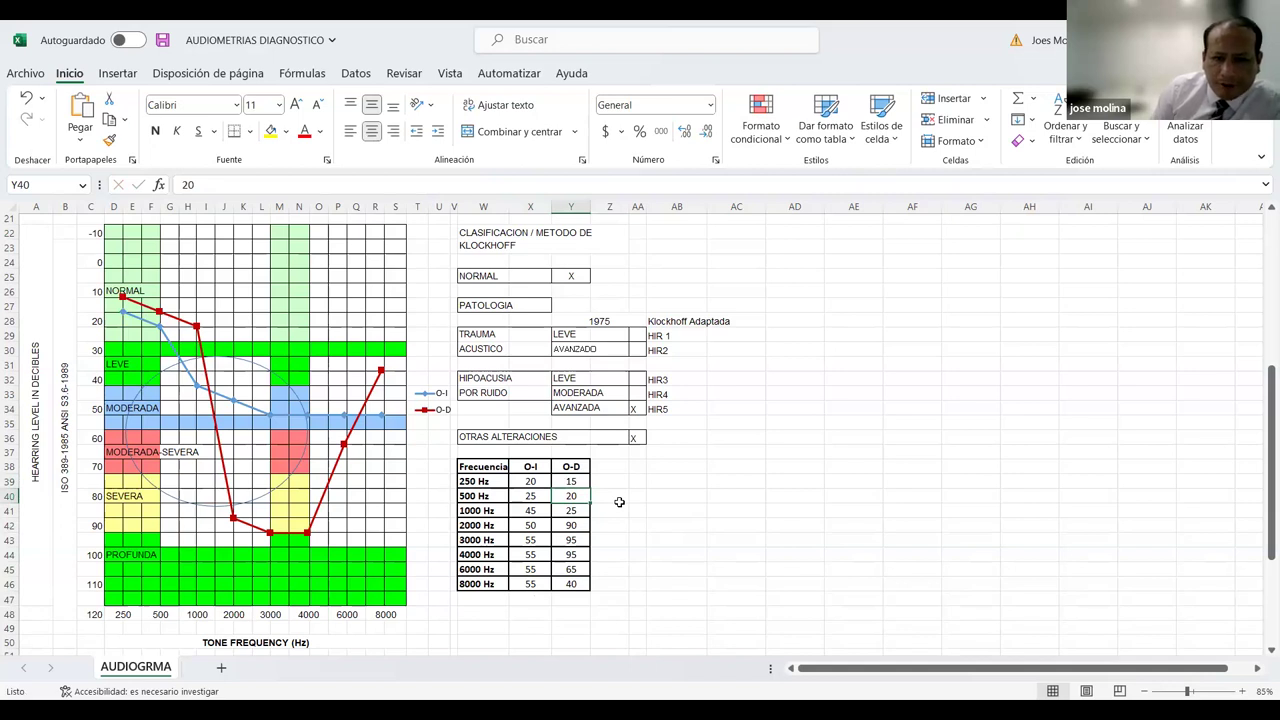
{"action": "type", "text": "15"}
{"action": "key", "text": "Return"}
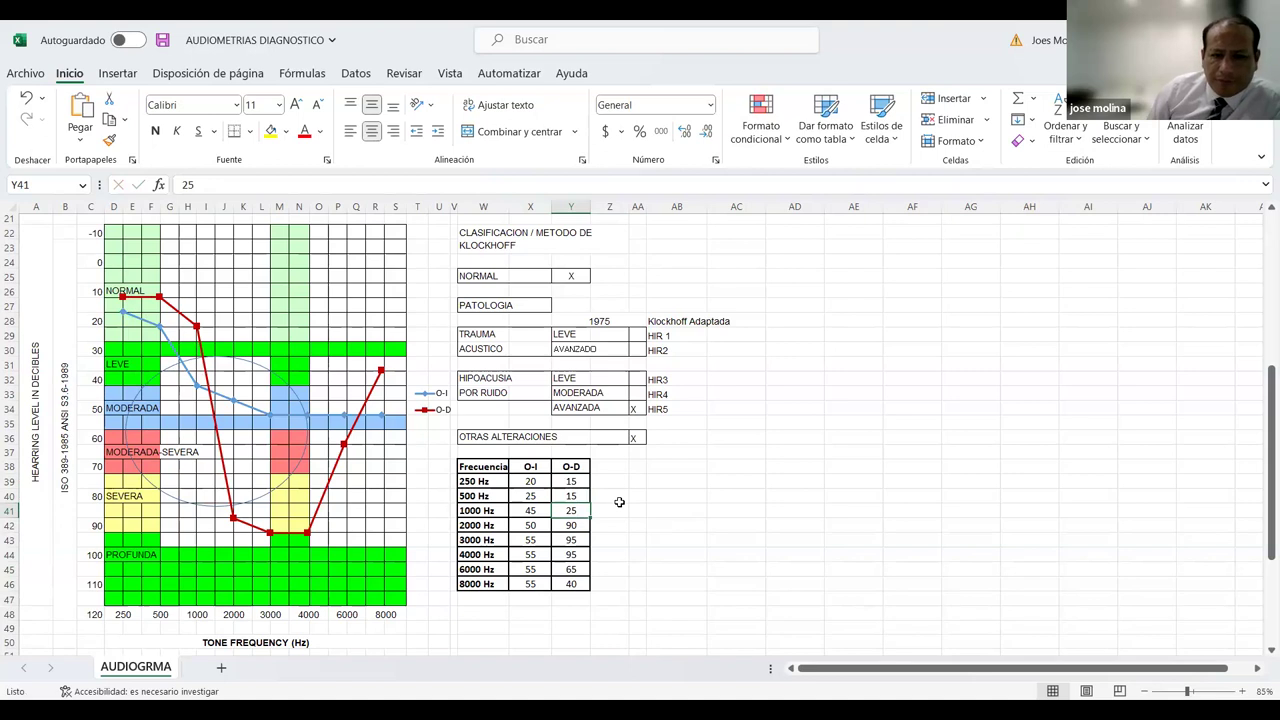
{"action": "key", "text": "Return"}
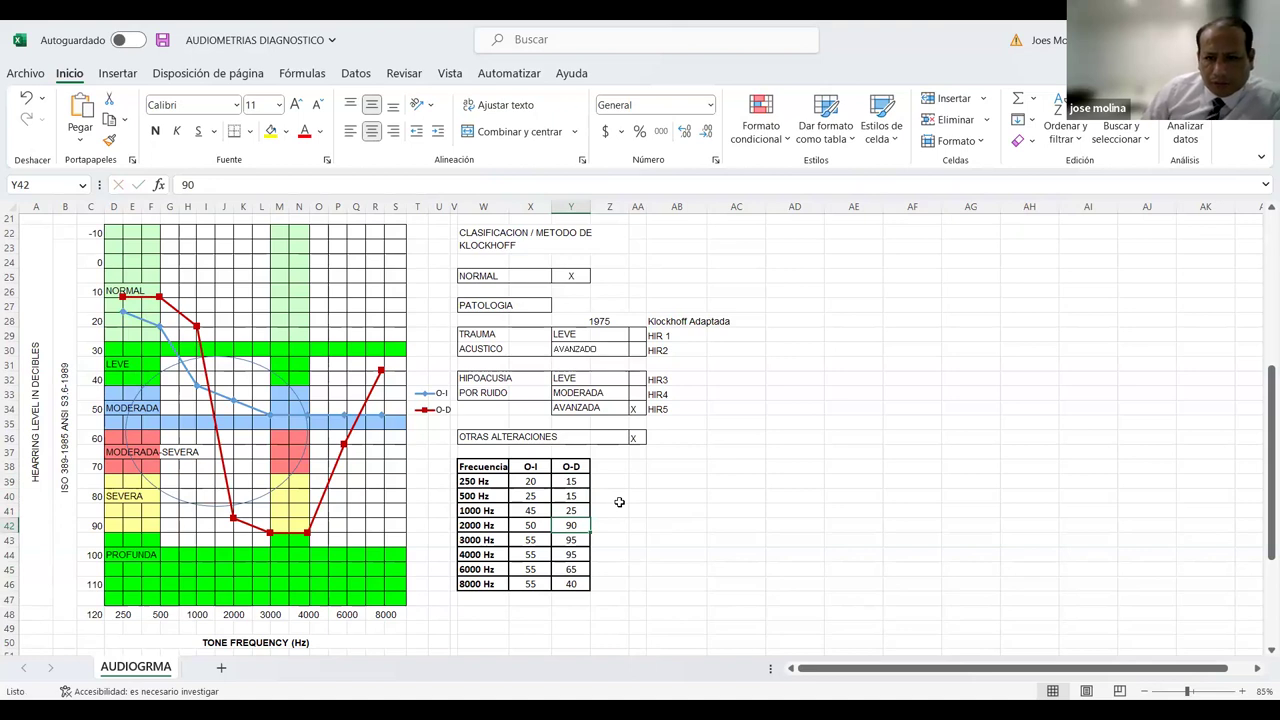
- Enter the O-D values 40, 55, 65, 65 and 65 for 2000, 3000, 4000, 6000 and 8000 Hz in the Frecuencia table
{"action": "type", "text": "40"}
{"action": "key", "text": "Return"}
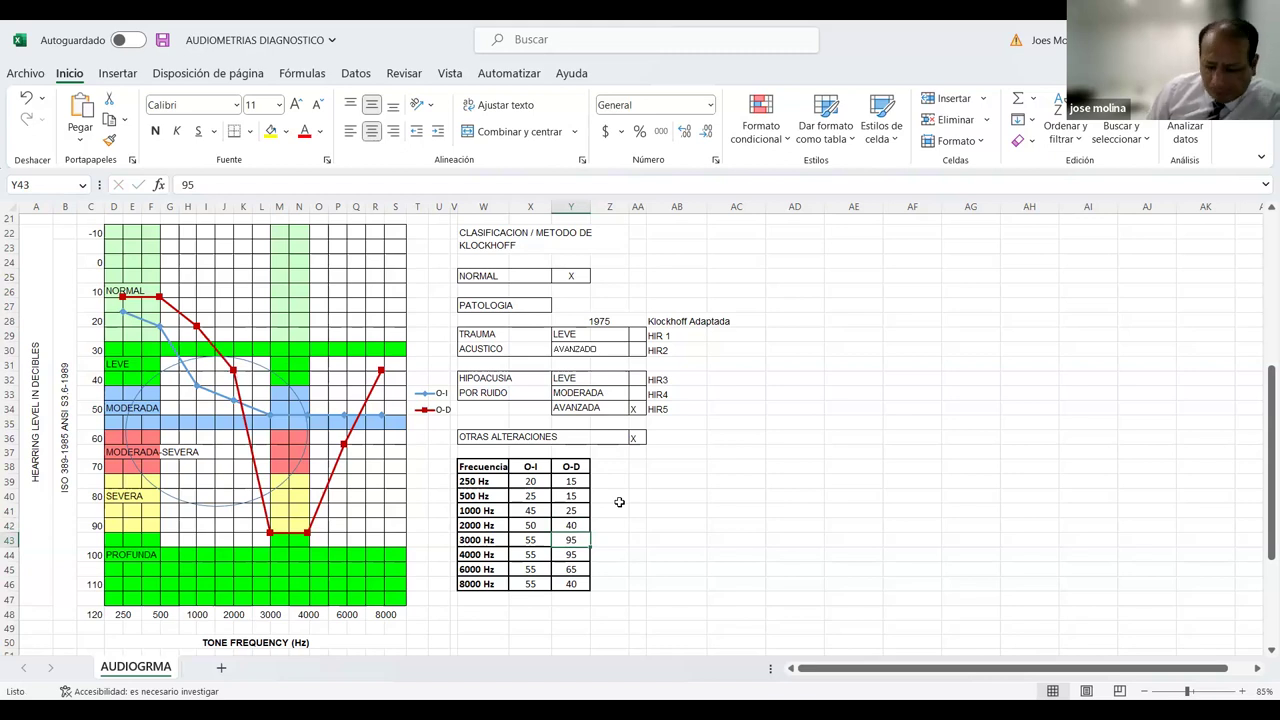
{"action": "type", "text": "55"}
{"action": "key", "text": "Return"}
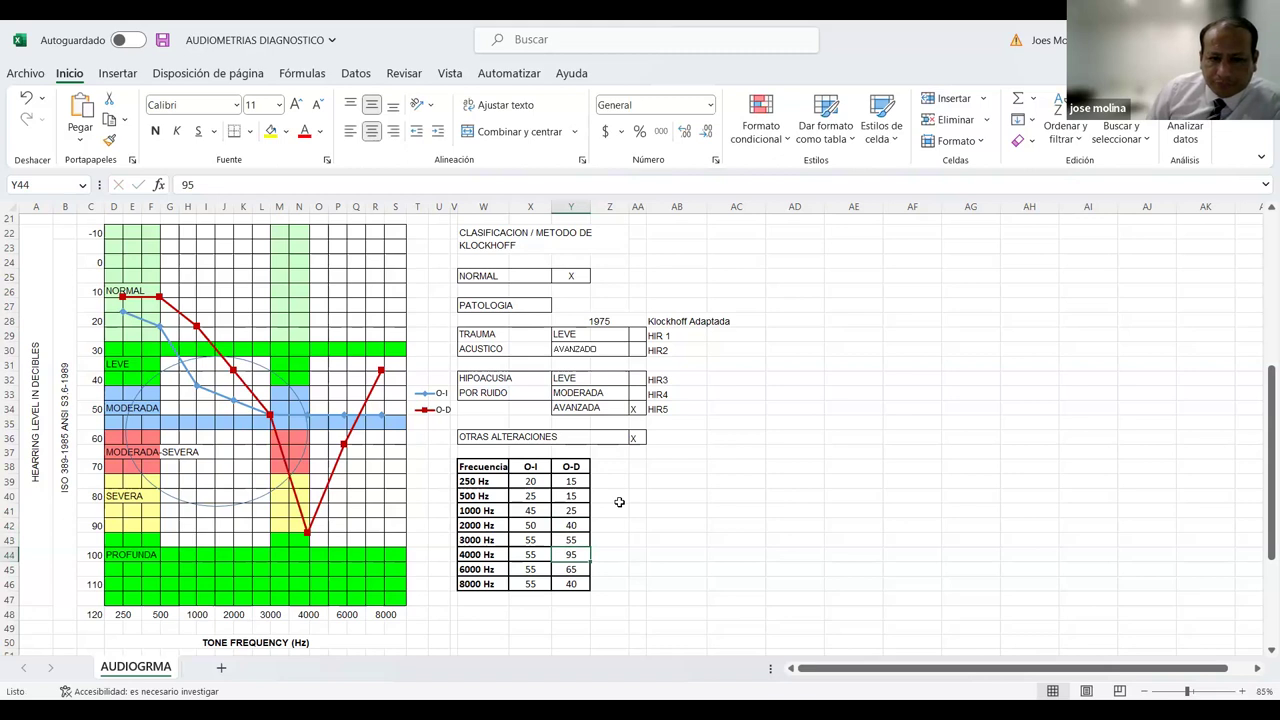
{"action": "type", "text": "65"}
{"action": "key", "text": "Return"}
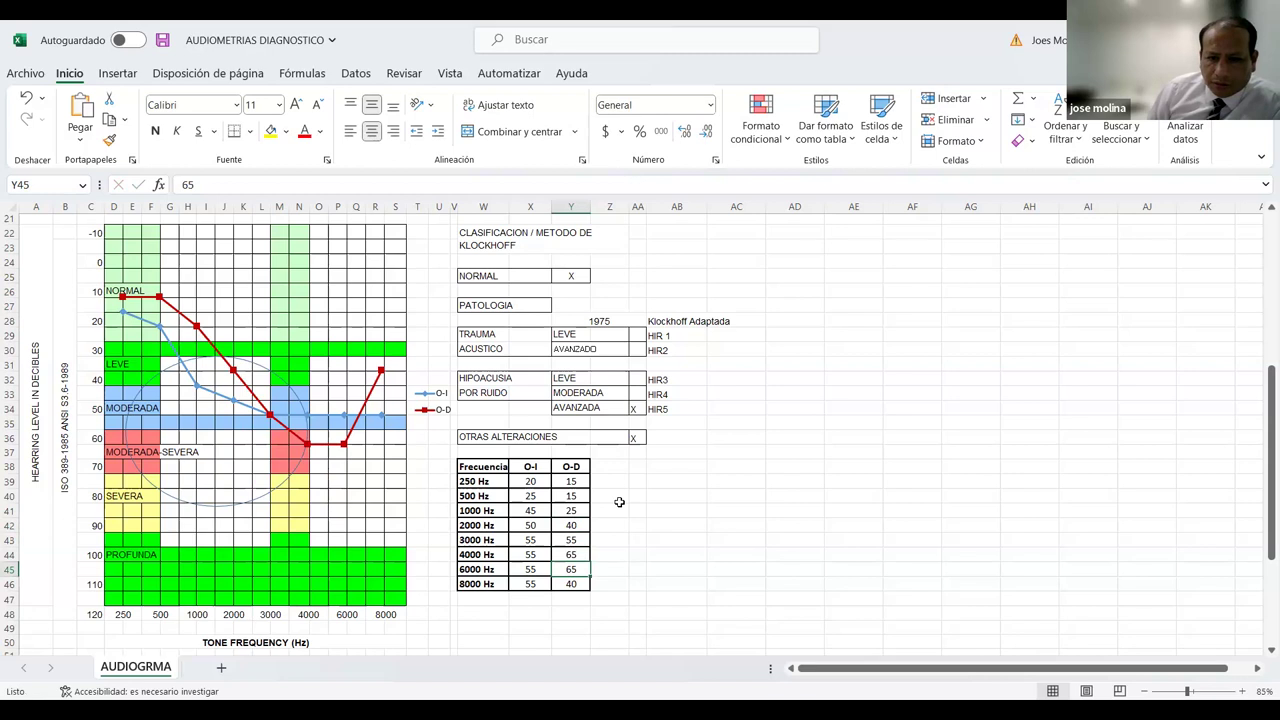
{"action": "type", "text": "65"}
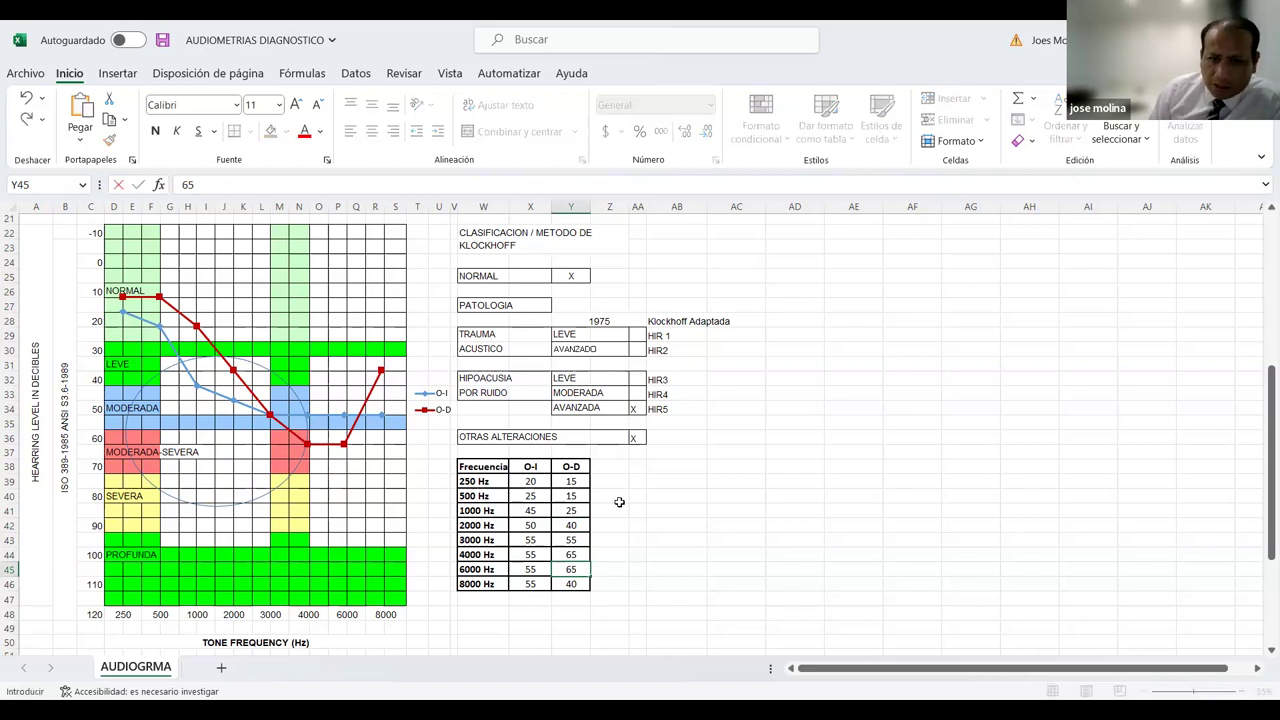
{"action": "key", "text": "Return"}
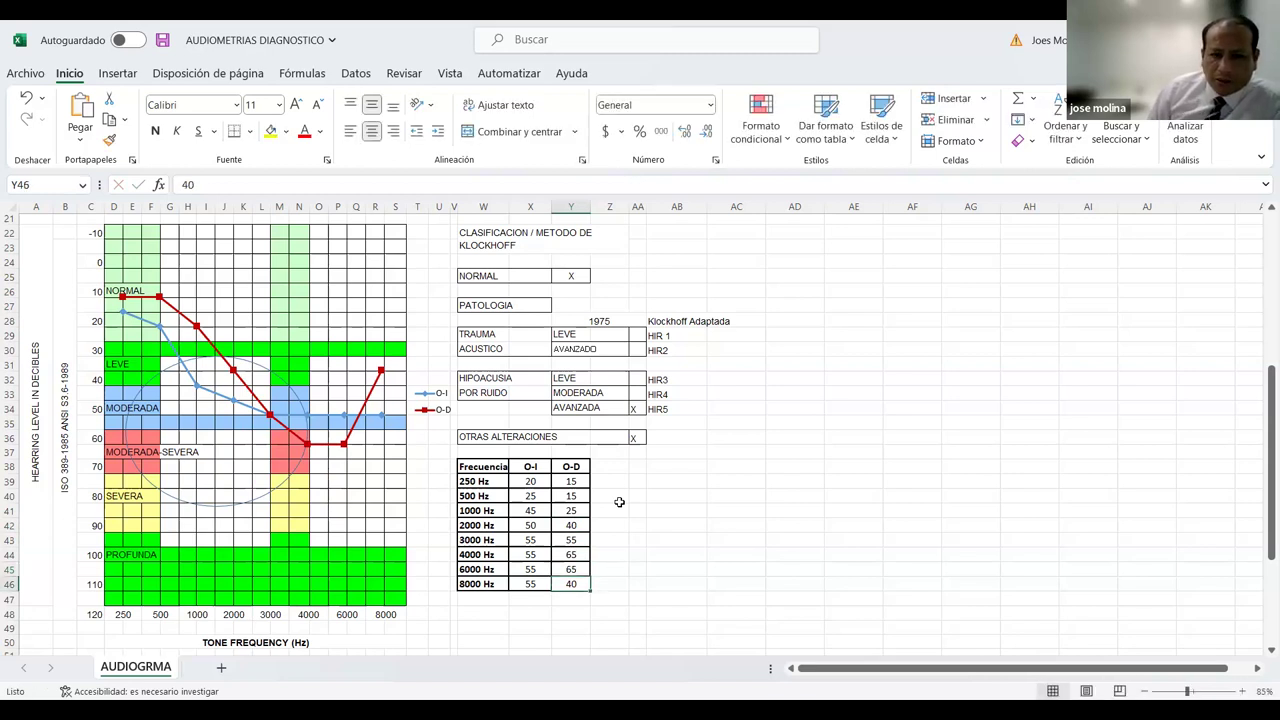
{"action": "type", "text": "65"}
{"action": "key", "text": "Return"}
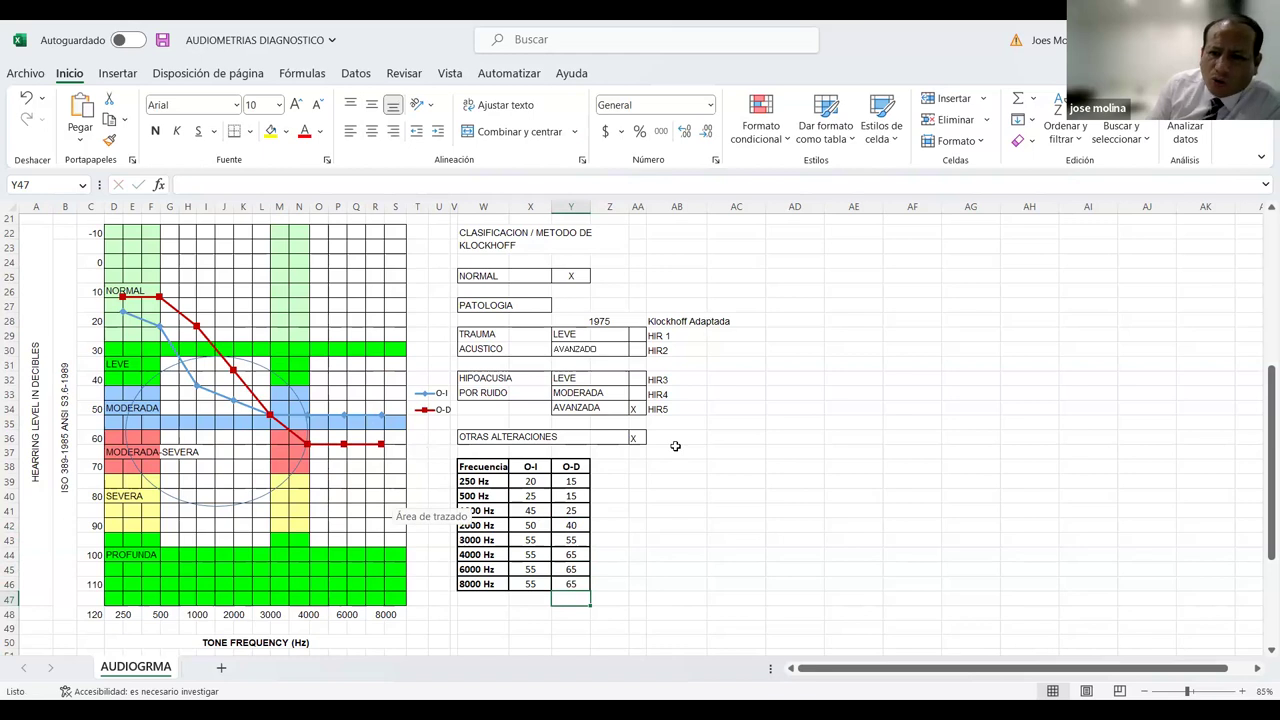
- Circle the flat O-D segment from 4000 to 8000 Hz on the audiogram and handwrite "Ruido" beneath it
{"action": "mouse_move", "coordinate": [404, 408]}
{"action": "left_mouse_down"}
{"action": "mouse_move", "coordinate": [272, 418]}
{"action": "mouse_move", "coordinate": [320, 465]}
{"action": "mouse_move", "coordinate": [395, 462]}
{"action": "mouse_move", "coordinate": [411, 404]}
{"action": "left_mouse_up"}
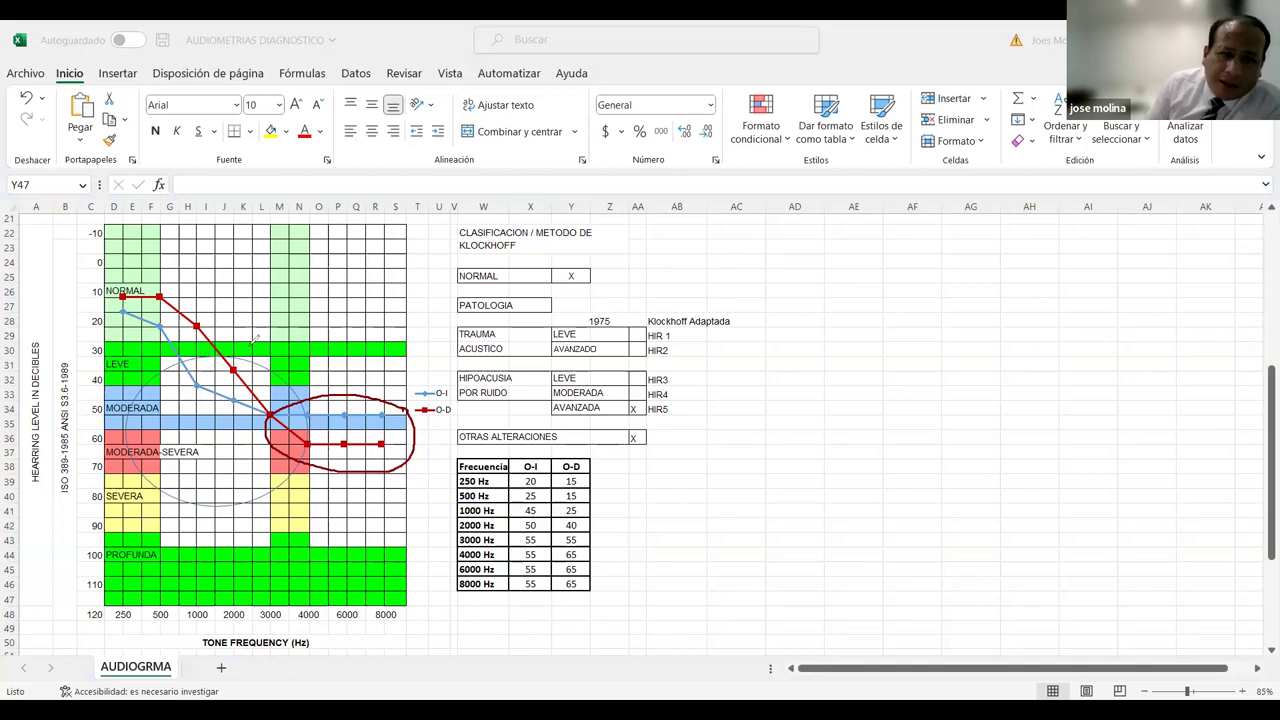
{"action": "key", "text": "ctrl+z"}
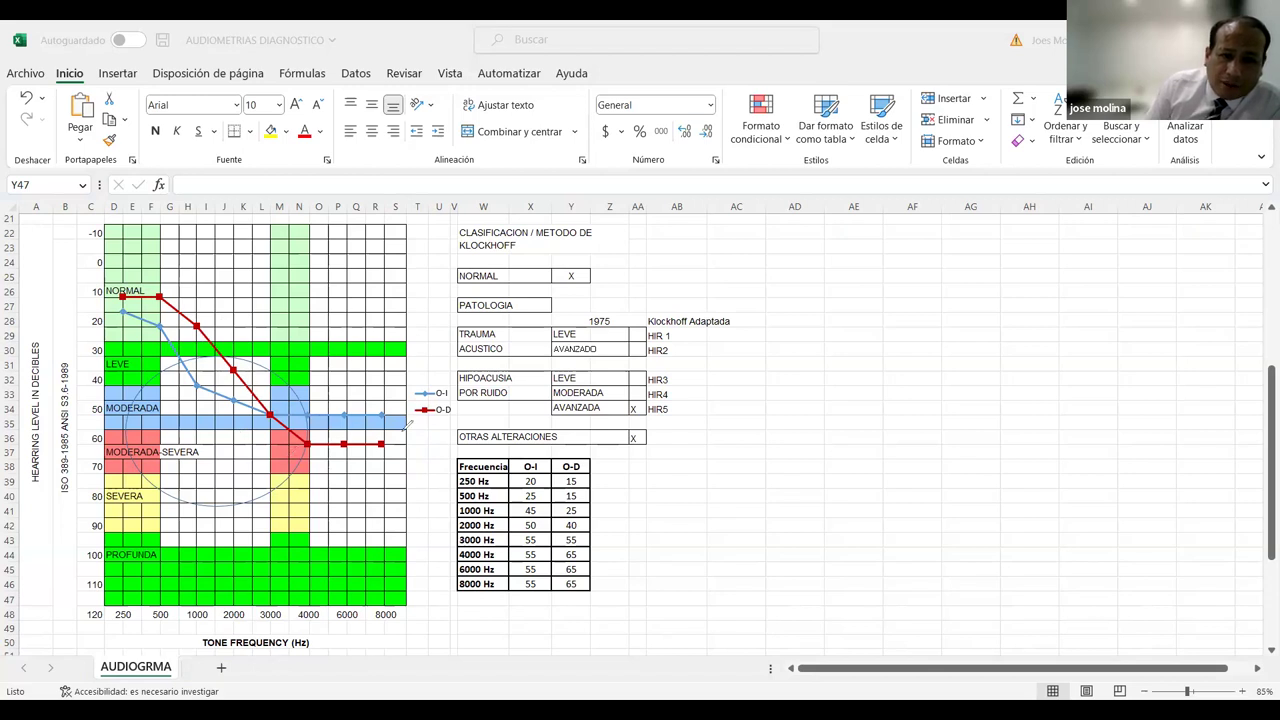
{"action": "mouse_move", "coordinate": [390, 436]}
{"action": "left_mouse_down"}
{"action": "mouse_move", "coordinate": [300, 422]}
{"action": "mouse_move", "coordinate": [381, 467]}
{"action": "mouse_move", "coordinate": [396, 448]}
{"action": "mouse_move", "coordinate": [386, 430]}
{"action": "left_mouse_up"}
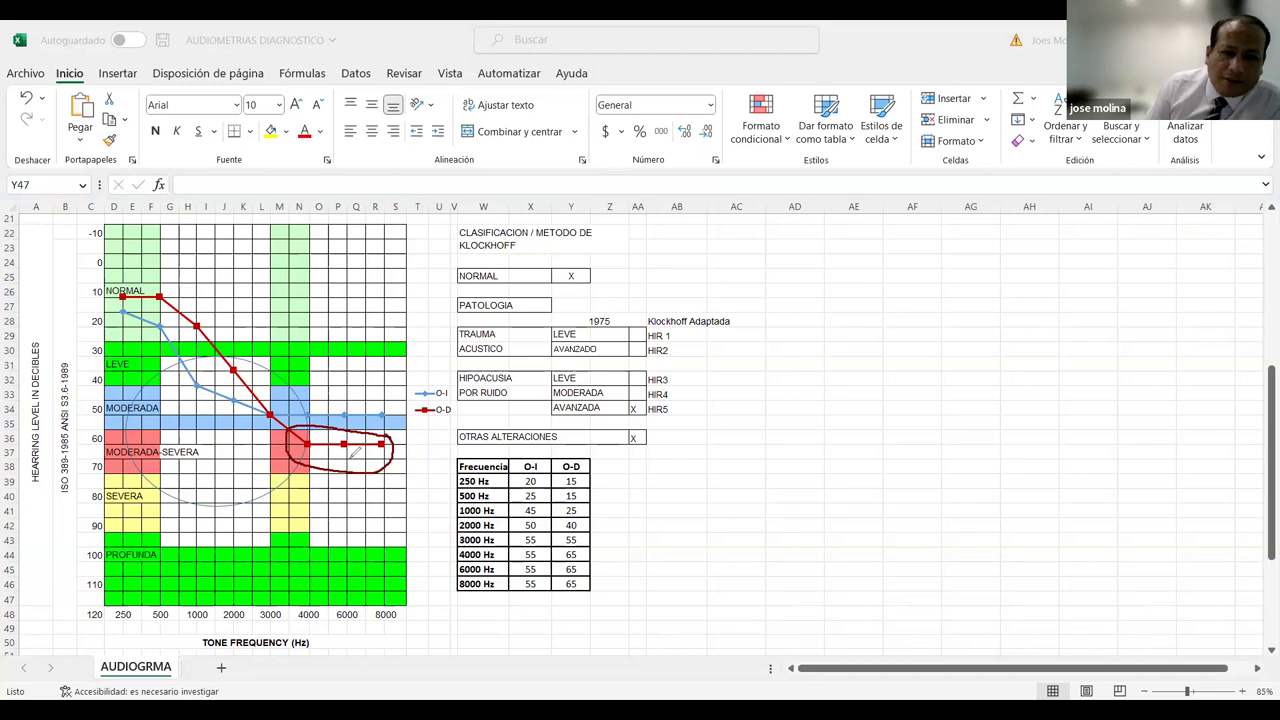
{"action": "mouse_move", "coordinate": [302, 494]}
{"action": "left_mouse_down"}
{"action": "mouse_move", "coordinate": [314, 485]}
{"action": "mouse_move", "coordinate": [322, 510]}
{"action": "mouse_move", "coordinate": [341, 516]}
{"action": "mouse_move", "coordinate": [372, 492]}
{"action": "mouse_move", "coordinate": [370, 505]}
{"action": "left_mouse_up"}
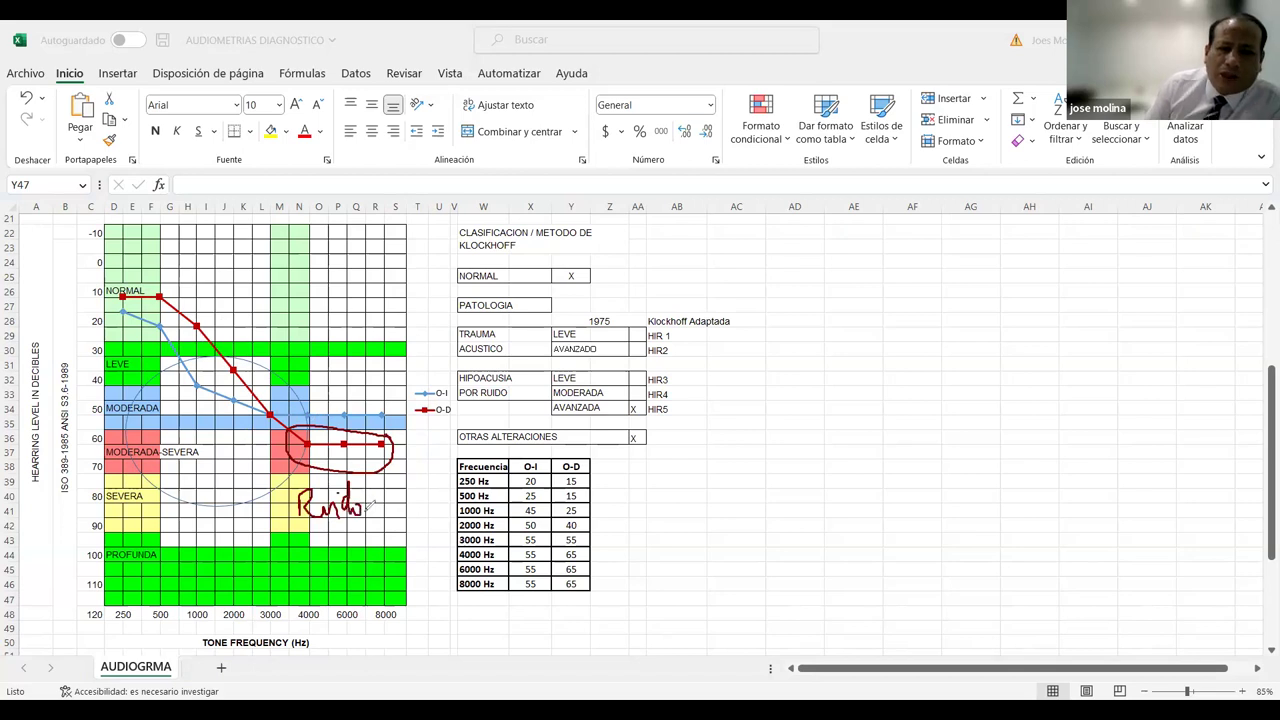
- Draw an arrow from the circled segment to a circled handwritten note beside NORMAL, and another arrow at the 4000 Hz O-I point
{"action": "mouse_move", "coordinate": [343, 452]}
{"action": "left_mouse_down"}
{"action": "mouse_move", "coordinate": [410, 456]}
{"action": "mouse_move", "coordinate": [545, 315]}
{"action": "mouse_move", "coordinate": [507, 320]}
{"action": "mouse_move", "coordinate": [543, 333]}
{"action": "left_mouse_up"}
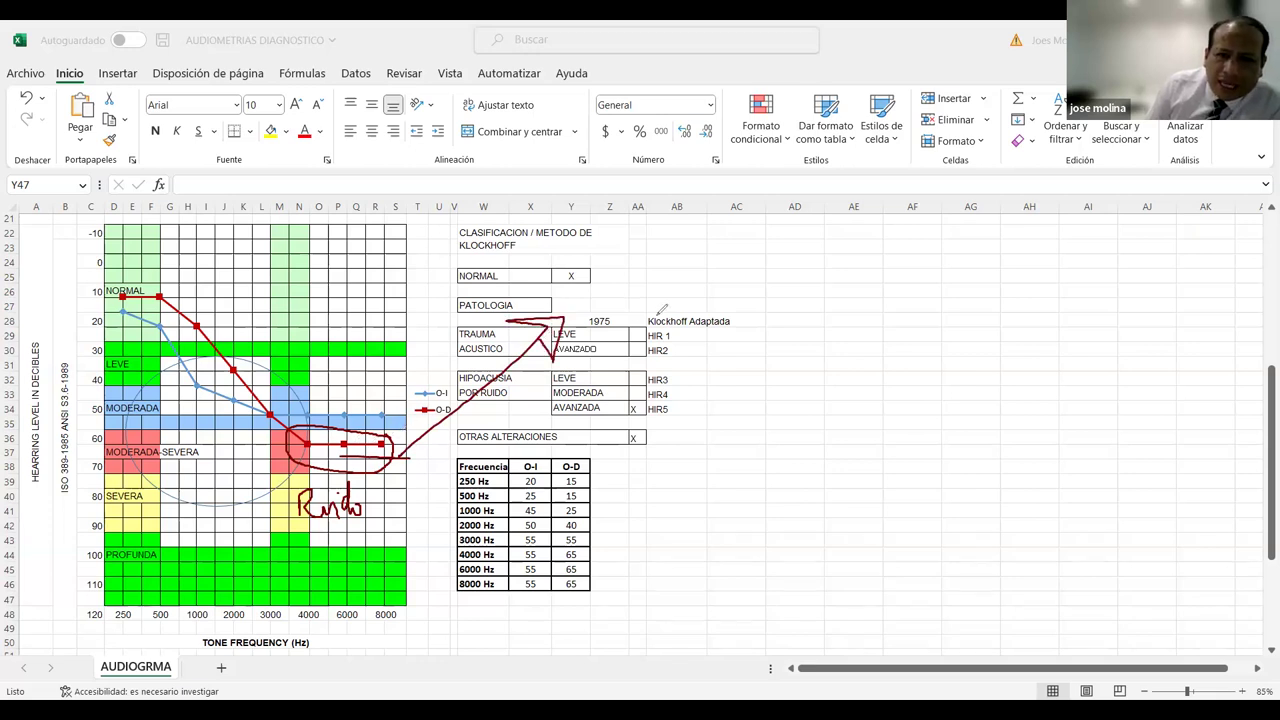
{"action": "mouse_move", "coordinate": [570, 268]}
{"action": "left_mouse_down"}
{"action": "mouse_move", "coordinate": [610, 294]}
{"action": "mouse_move", "coordinate": [647, 287]}
{"action": "left_mouse_up"}
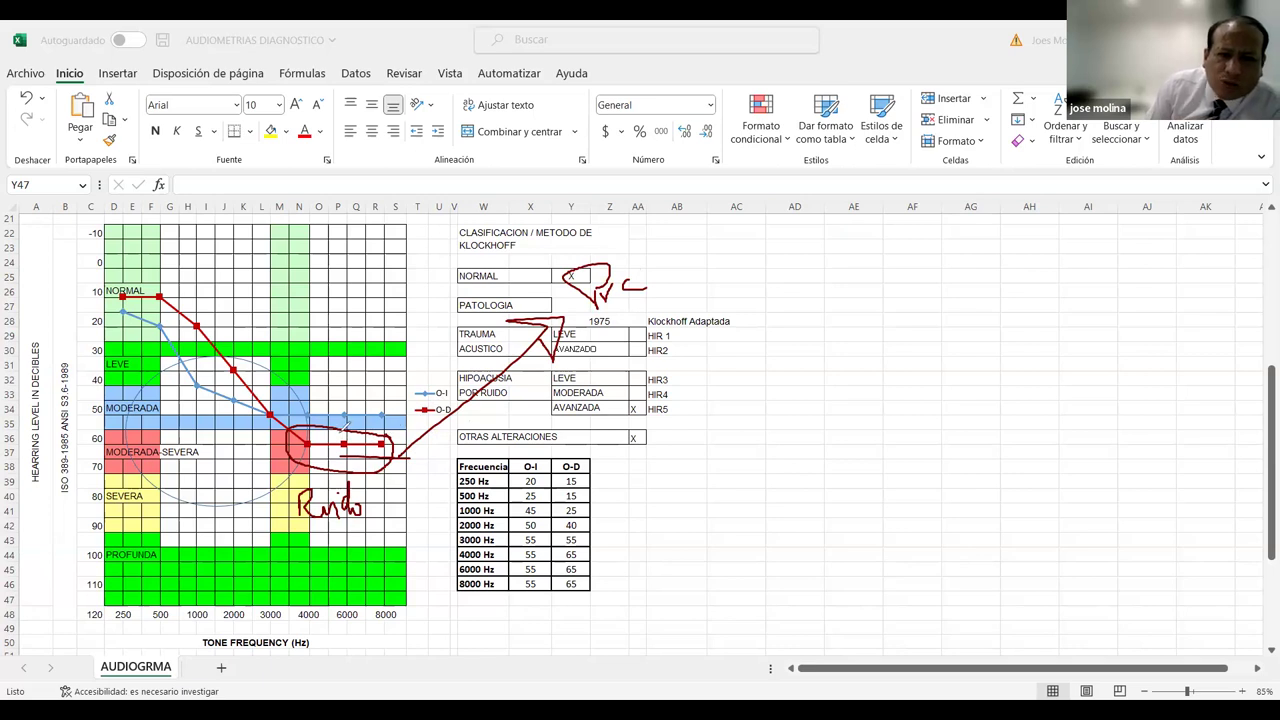
{"action": "mouse_move", "coordinate": [340, 372]}
{"action": "left_mouse_down"}
{"action": "mouse_move", "coordinate": [312, 410]}
{"action": "mouse_move", "coordinate": [344, 400]}
{"action": "left_mouse_up"}
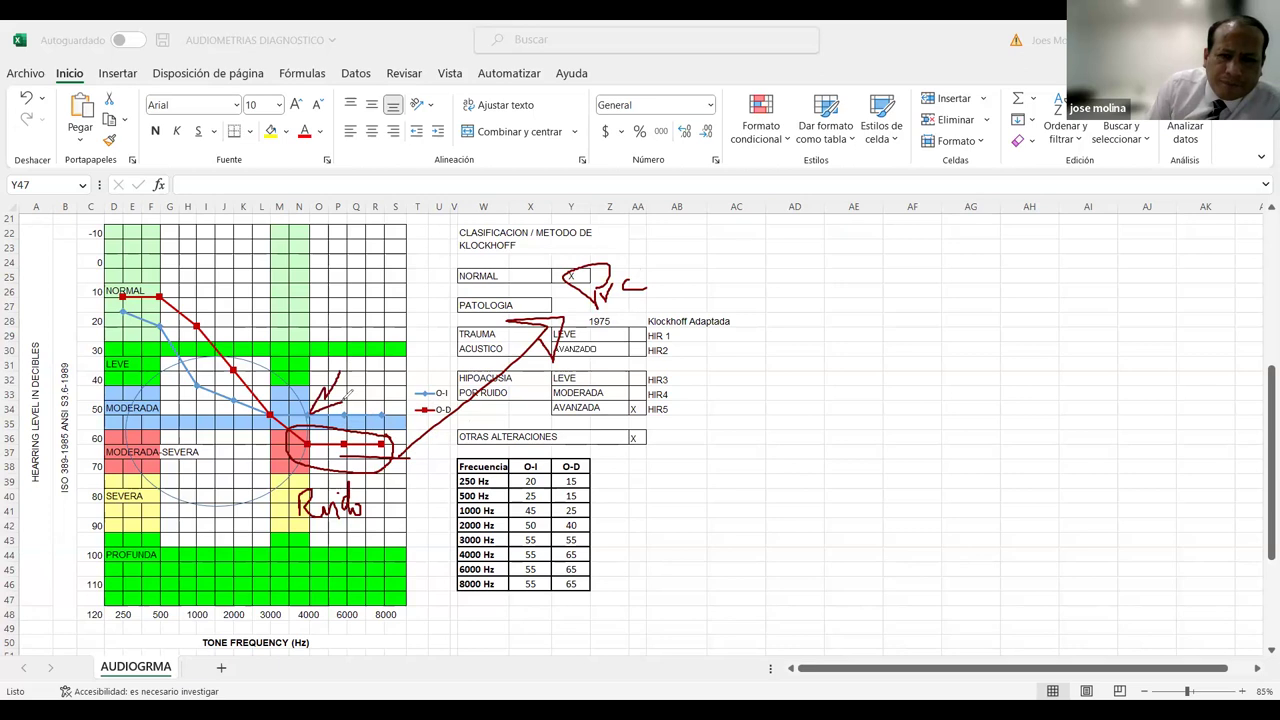
{"action": "left_click_drag", "start_coordinate": [656, 259], "coordinate": [669, 297]}
{"action": "left_click_drag", "start_coordinate": [573, 249], "coordinate": [657, 275]}
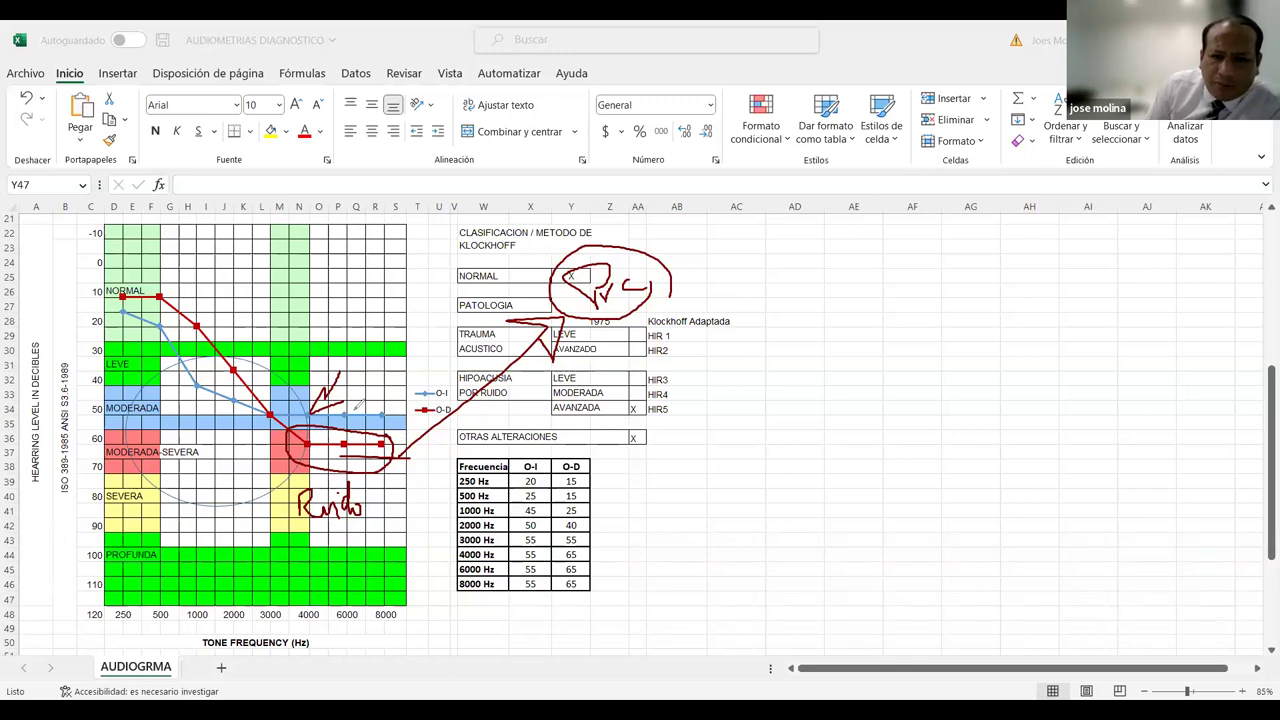
- Tick LEVE under HIPOACUSIA POR RUIDO and handwrite circled notes beside it grading OI as "Leve" and OD on a second line
{"action": "left_click_drag", "start_coordinate": [635, 378], "coordinate": [663, 370]}
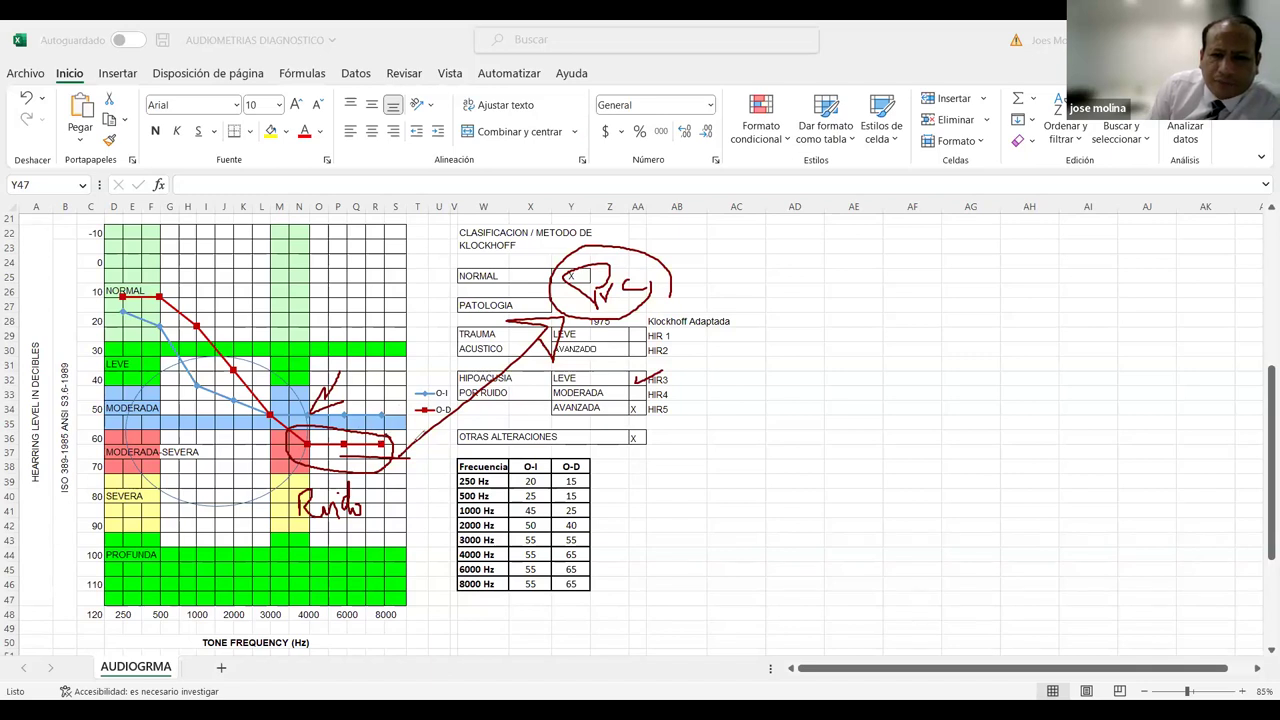
{"action": "mouse_move", "coordinate": [702, 375]}
{"action": "left_mouse_down"}
{"action": "mouse_move", "coordinate": [688, 378]}
{"action": "mouse_move", "coordinate": [710, 385]}
{"action": "left_mouse_up"}
{"action": "mouse_move", "coordinate": [704, 383]}
{"action": "left_mouse_down"}
{"action": "mouse_move", "coordinate": [724, 368]}
{"action": "mouse_move", "coordinate": [803, 370]}
{"action": "left_mouse_up"}
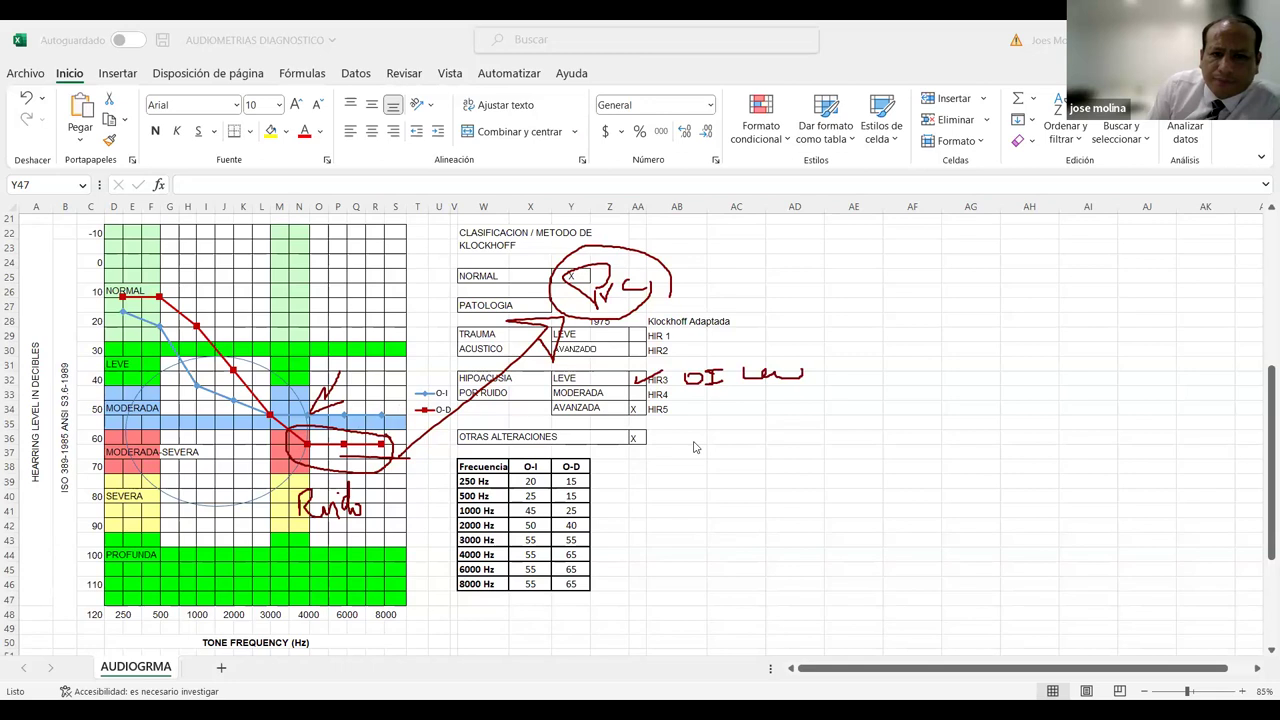
{"action": "mouse_move", "coordinate": [690, 397]}
{"action": "left_mouse_down"}
{"action": "mouse_move", "coordinate": [842, 386]}
{"action": "mouse_move", "coordinate": [749, 358]}
{"action": "mouse_move", "coordinate": [683, 374]}
{"action": "mouse_move", "coordinate": [871, 417]}
{"action": "mouse_move", "coordinate": [880, 380]}
{"action": "left_mouse_up"}
- Point an arrow at the circled note beside NORMAL and circle both curves from 4000 to 8000 Hz
{"action": "mouse_move", "coordinate": [705, 244]}
{"action": "left_mouse_down"}
{"action": "mouse_move", "coordinate": [672, 265]}
{"action": "mouse_move", "coordinate": [705, 269]}
{"action": "left_mouse_up"}
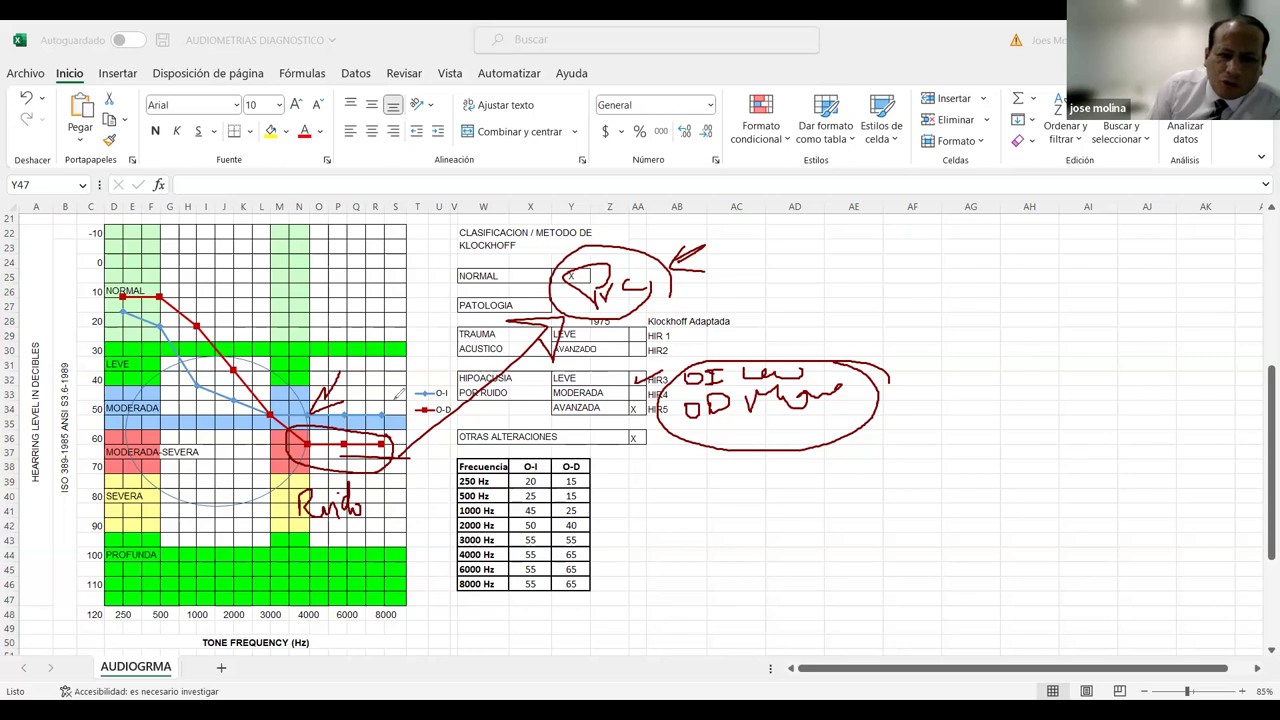
{"action": "mouse_move", "coordinate": [412, 388]}
{"action": "left_mouse_down"}
{"action": "mouse_move", "coordinate": [300, 386]}
{"action": "mouse_move", "coordinate": [318, 462]}
{"action": "mouse_move", "coordinate": [438, 432]}
{"action": "mouse_move", "coordinate": [410, 382]}
{"action": "left_mouse_up"}
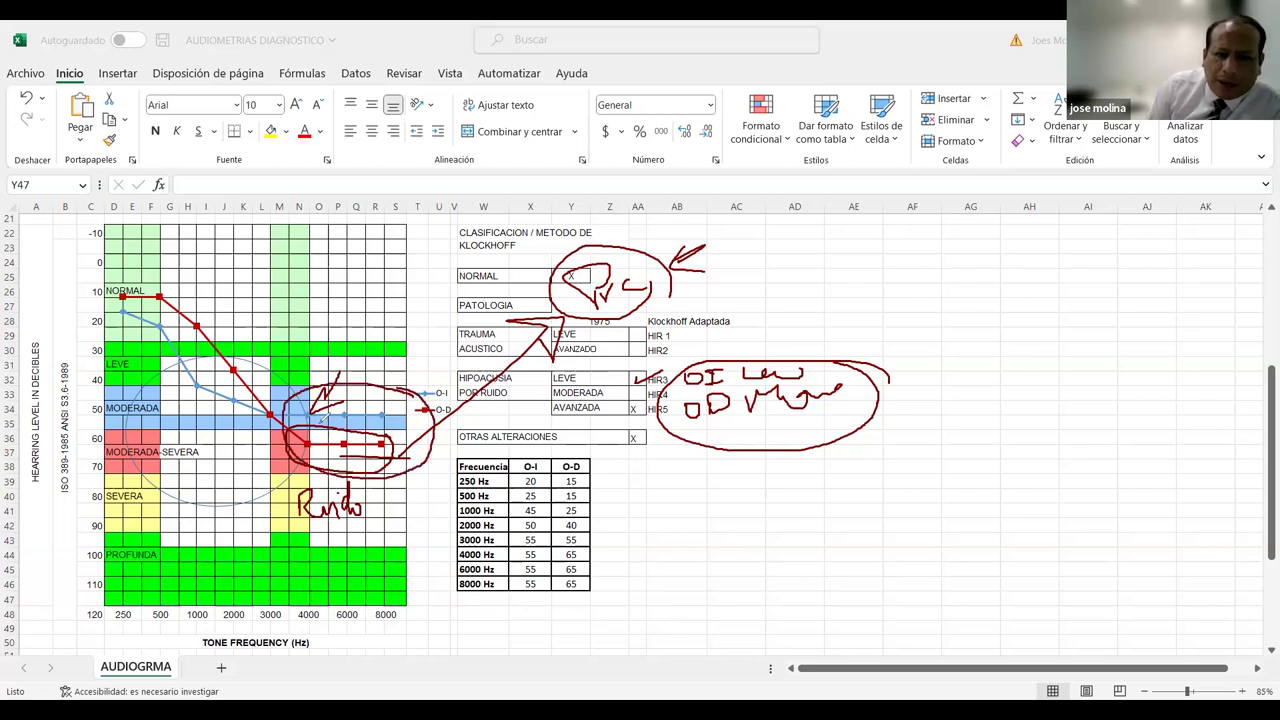